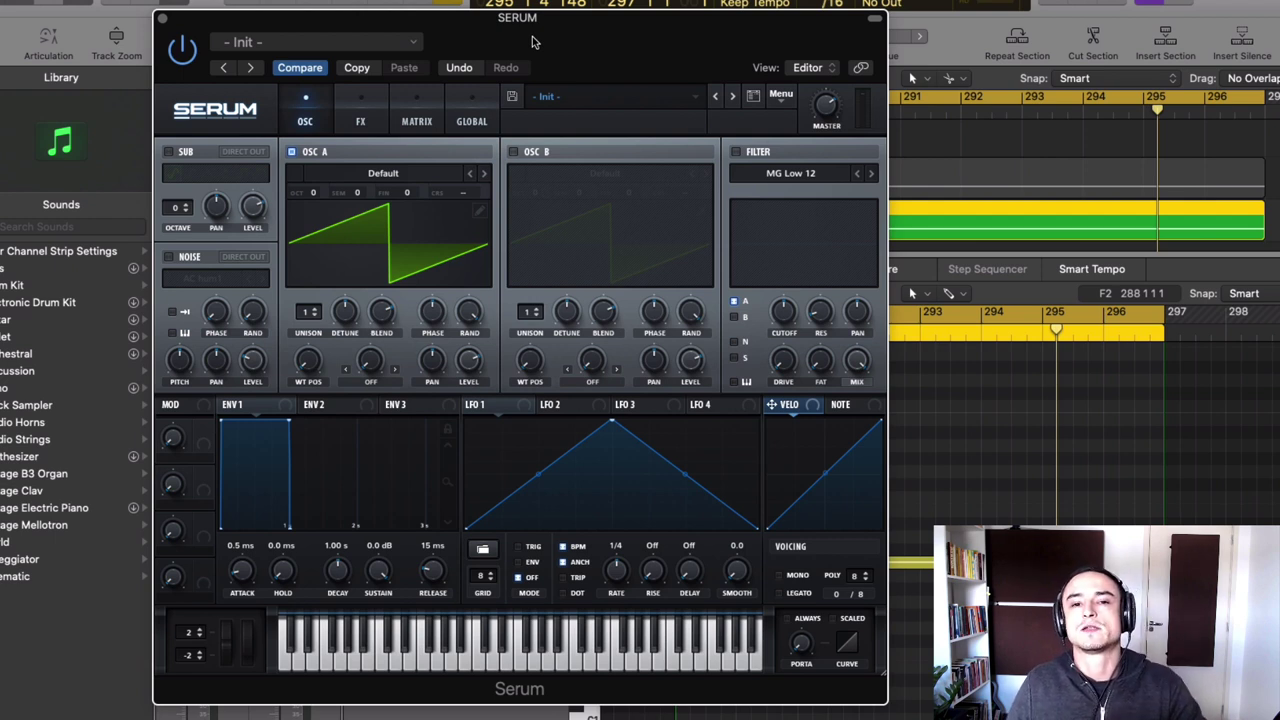
Reset the synth to the Init preset and lower oscillator A's octave to -1.
click(772, 95)
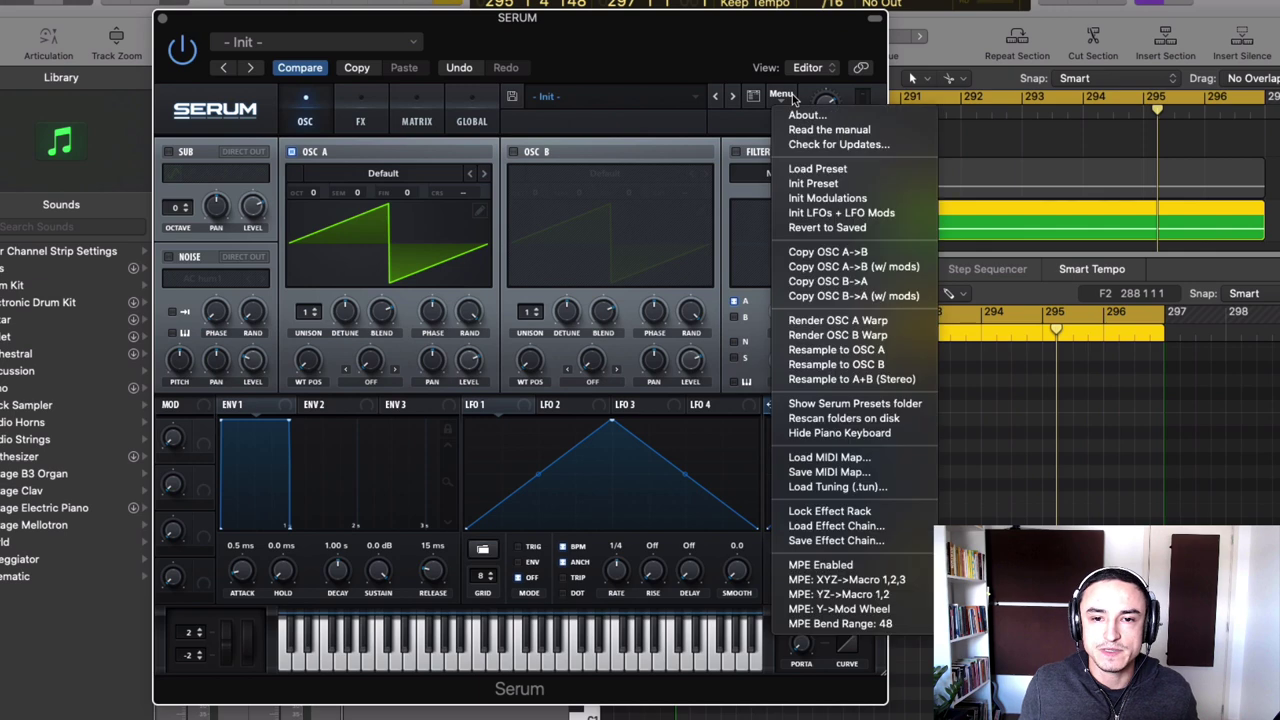
click(838, 183)
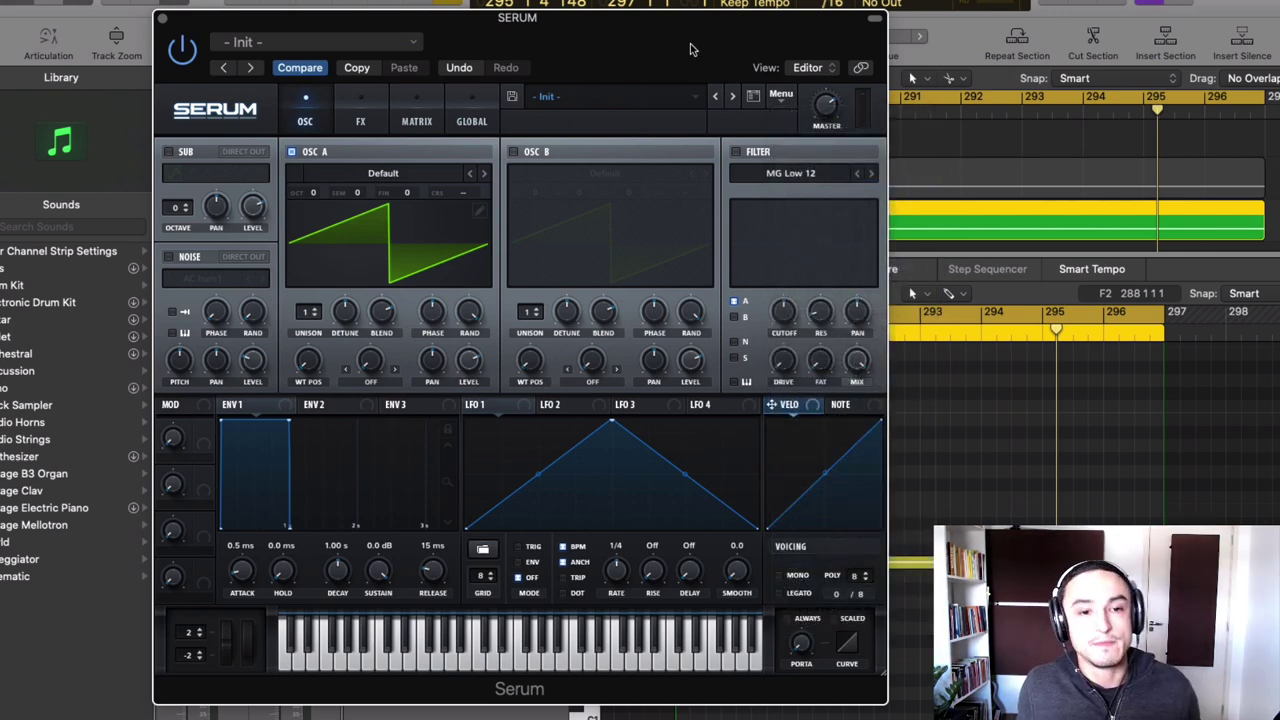
drag(690, 43, 700, 354)
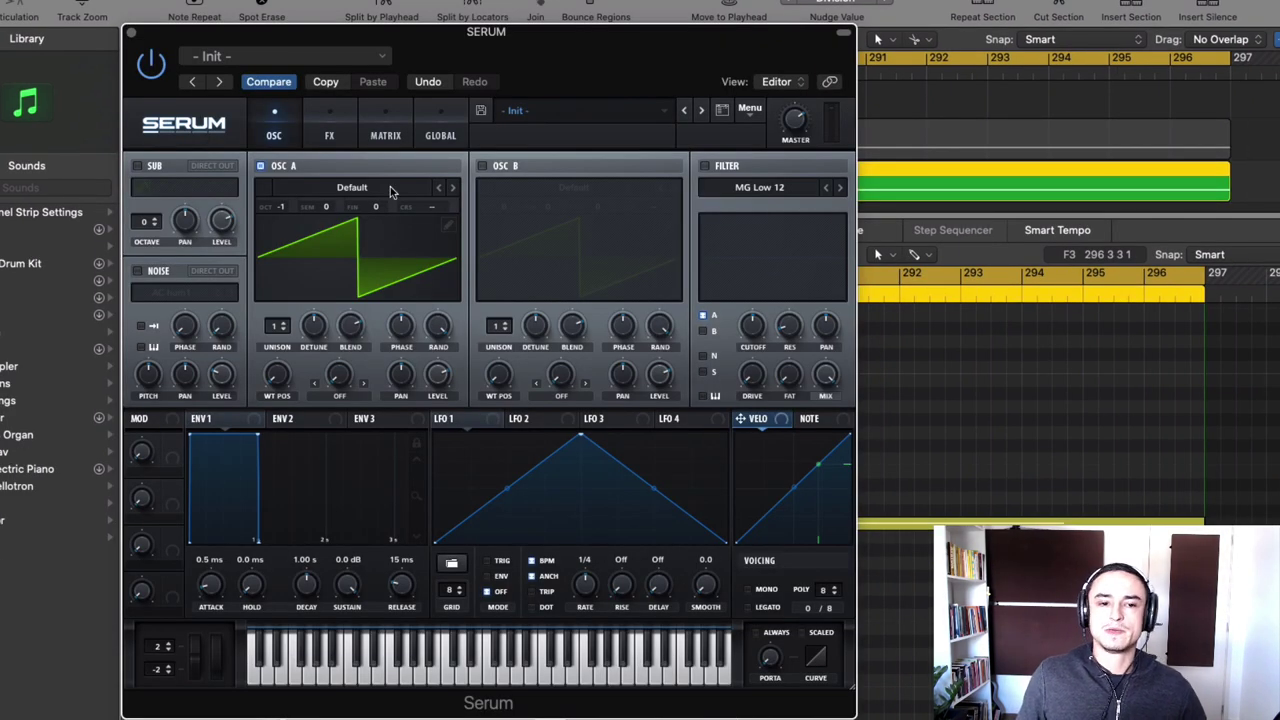
Load the AlienSpectral [SN] wavetable from the Spectral category into oscillator A and audition its wavetable position.
click(391, 191)
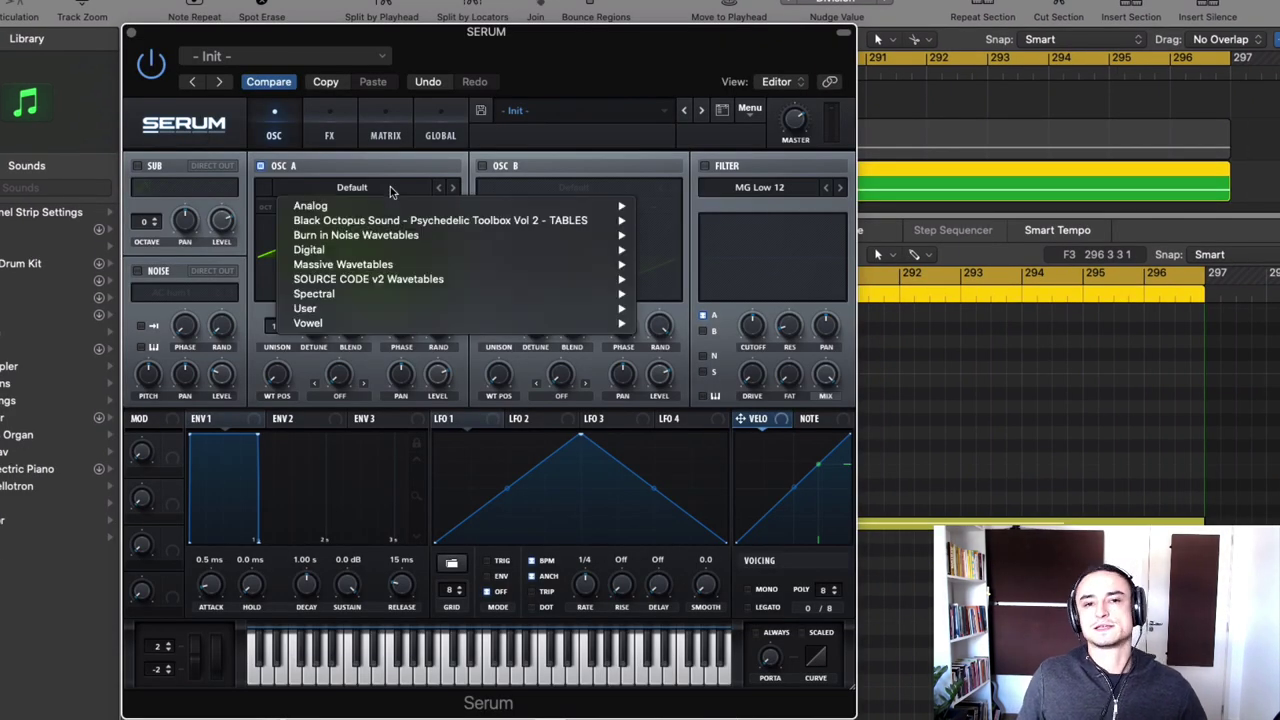
mouse_move(403, 297)
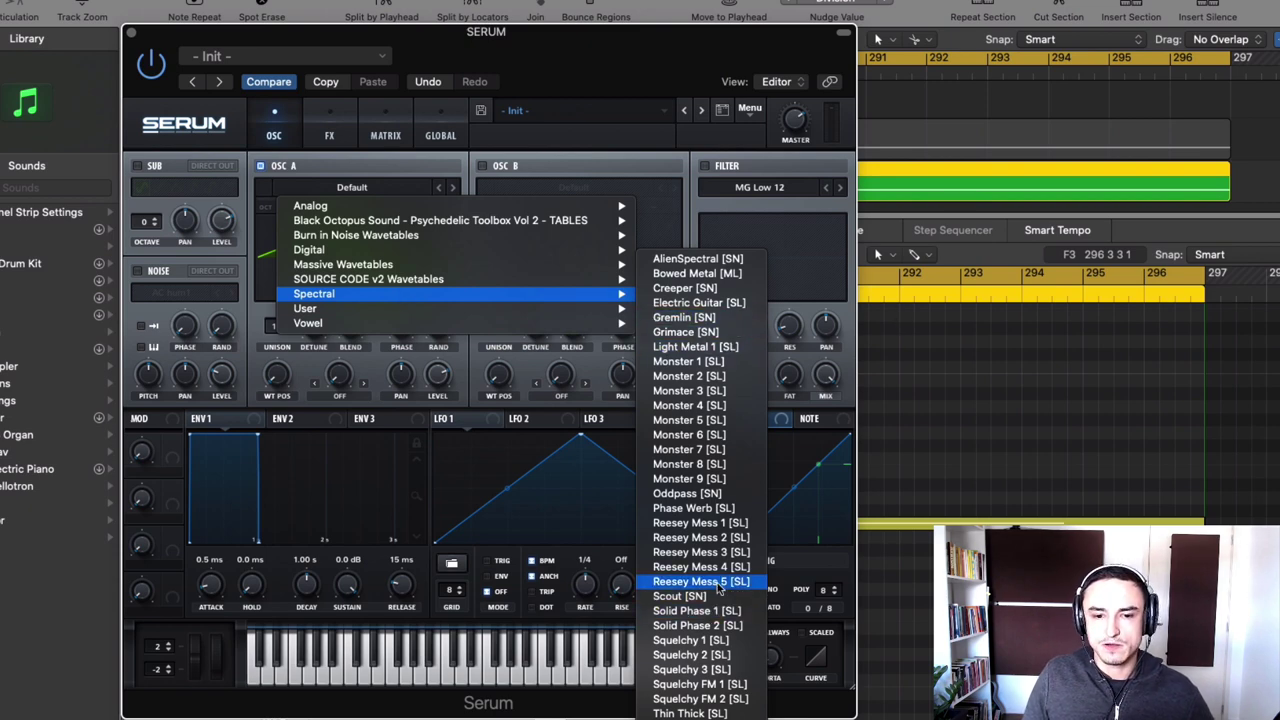
click(700, 258)
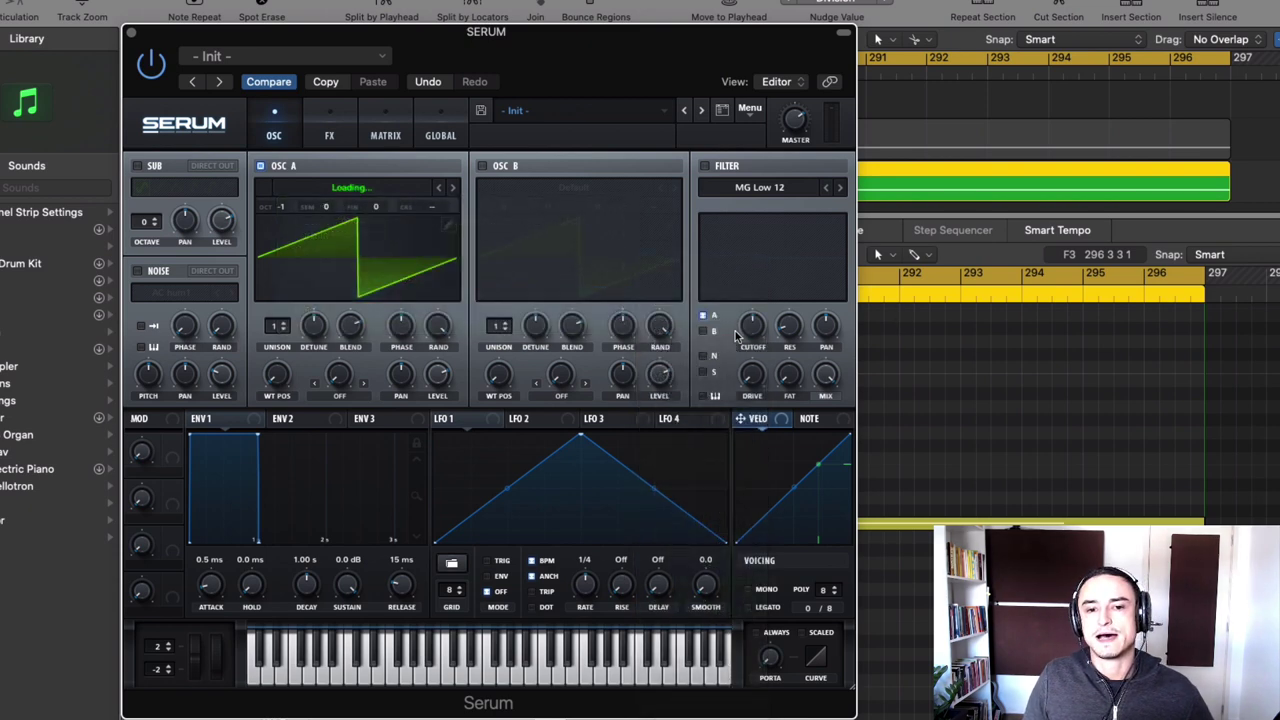
drag(270, 378, 295, 400)
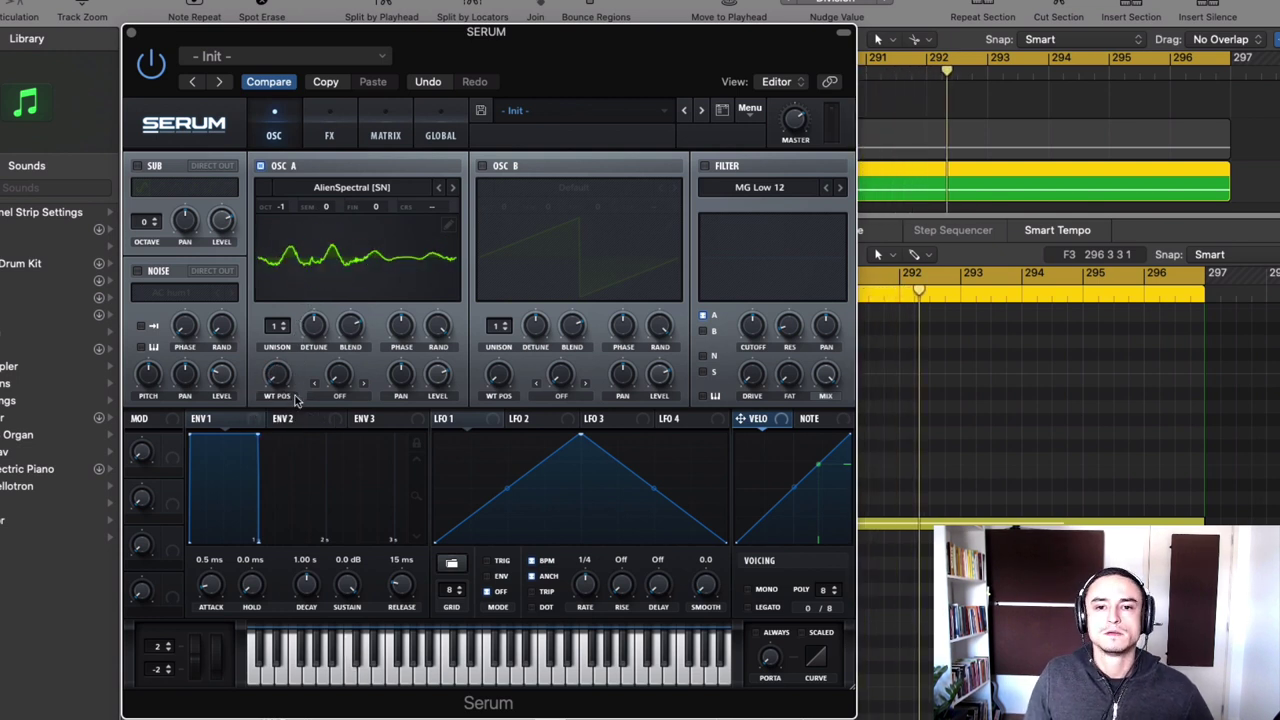
Enable the filter with the Band 24 type, raise its resonance, drive and fat, and reduce its mix slightly.
click(705, 166)
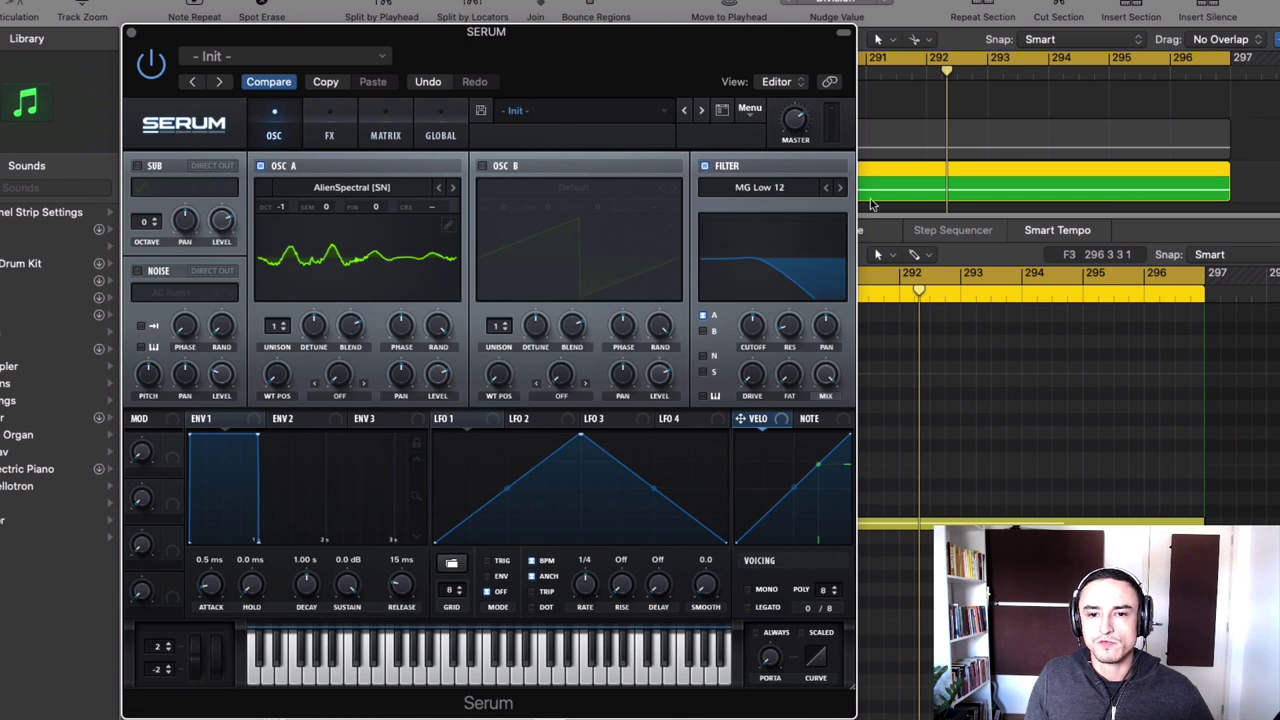
click(797, 192)
mouse_move(800, 208)
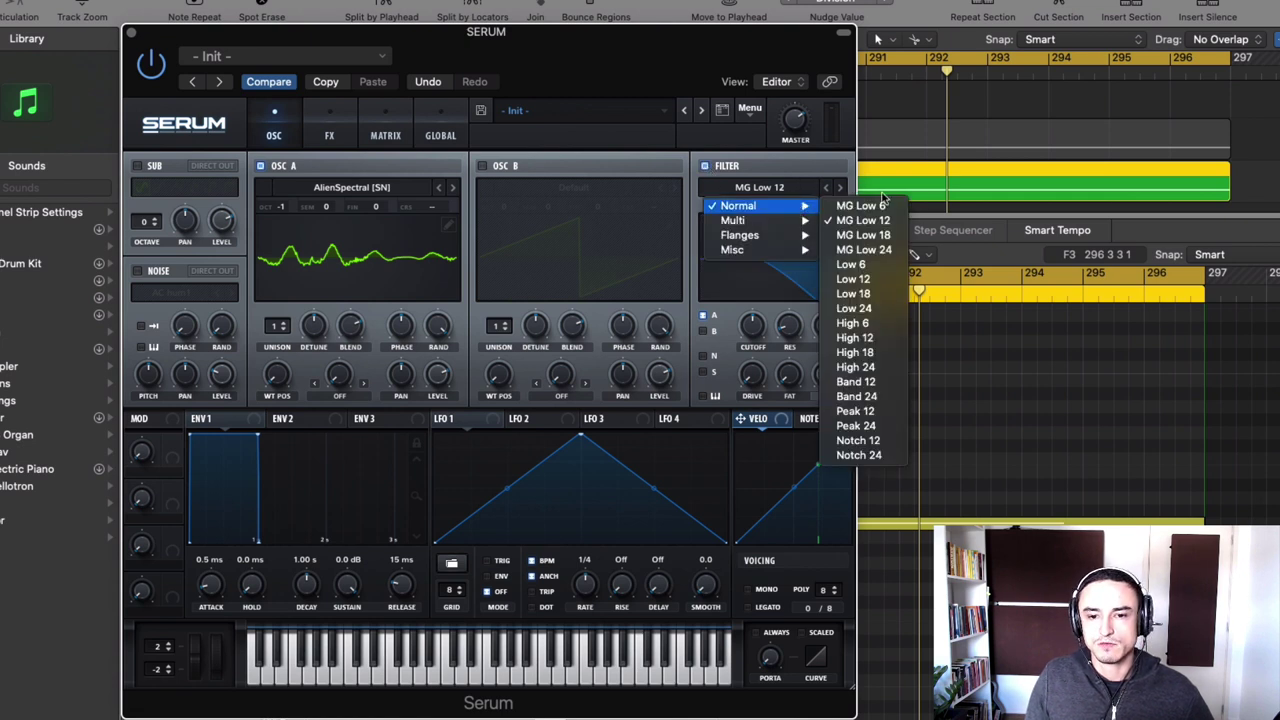
click(858, 396)
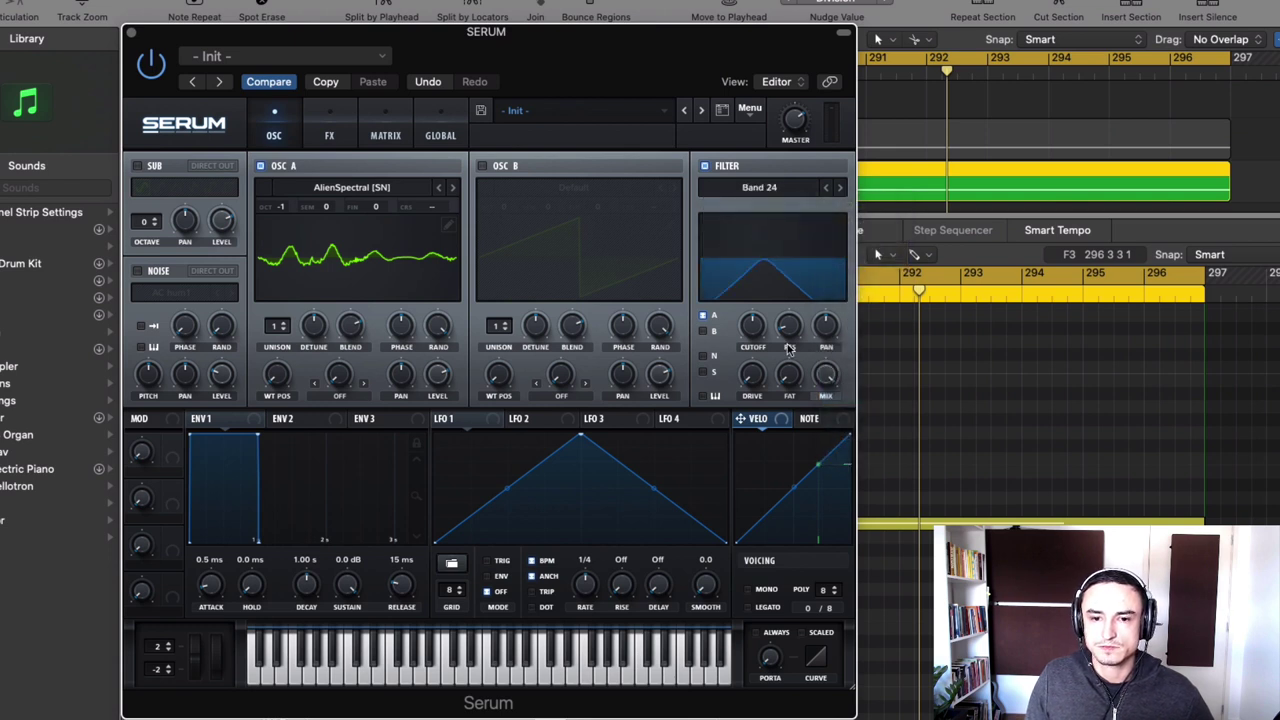
drag(843, 405, 803, 168)
drag(801, 346, 756, 298)
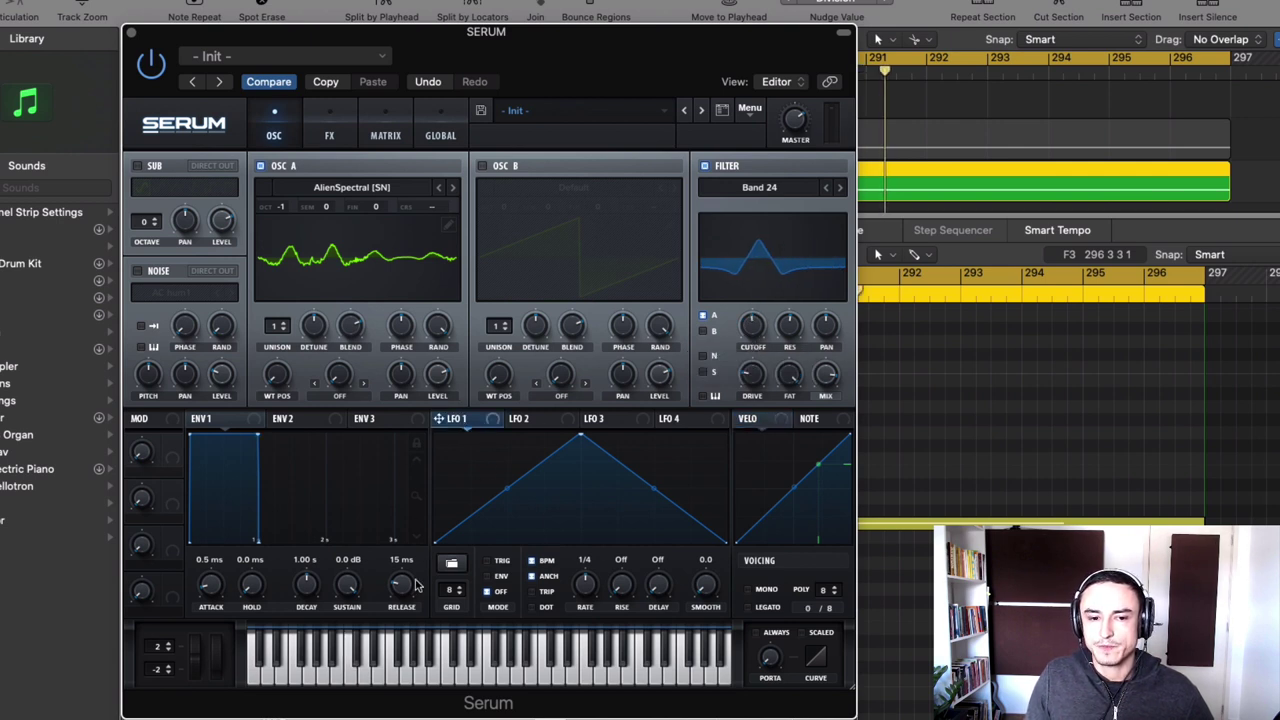
Change LFO 1's shape to the basic sine preset.
click(451, 563)
mouse_move(459, 565)
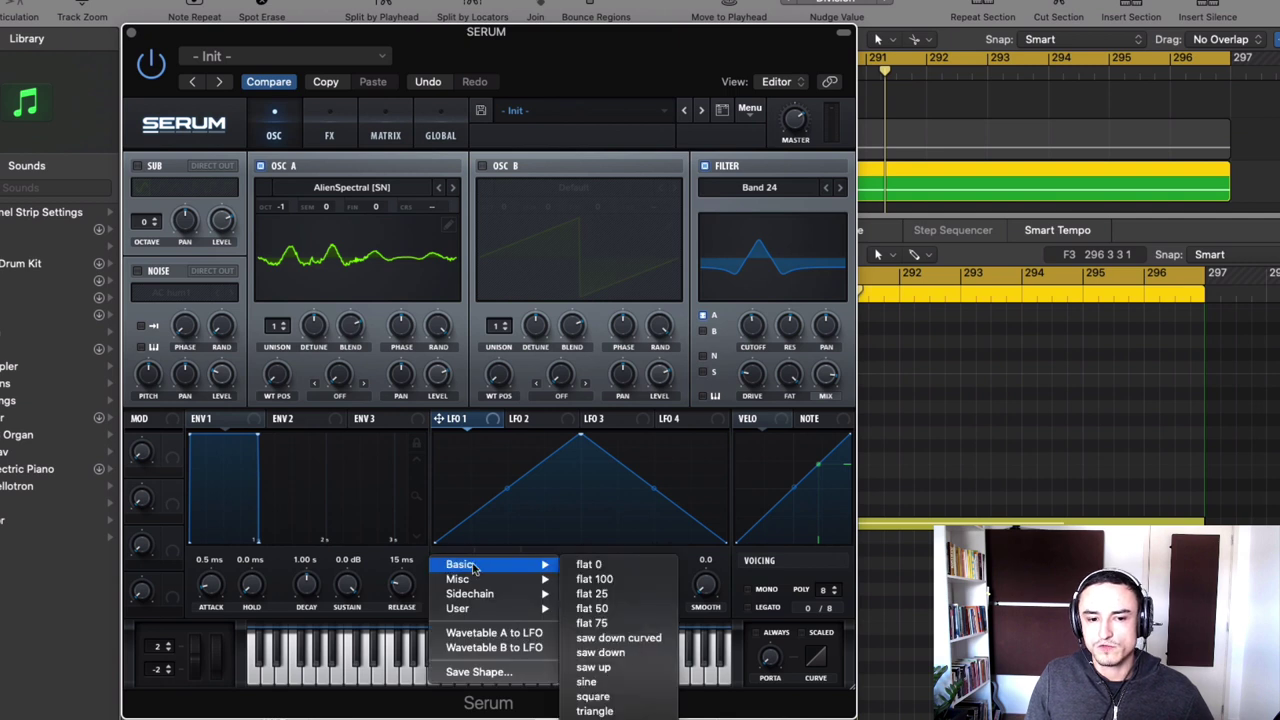
click(610, 566)
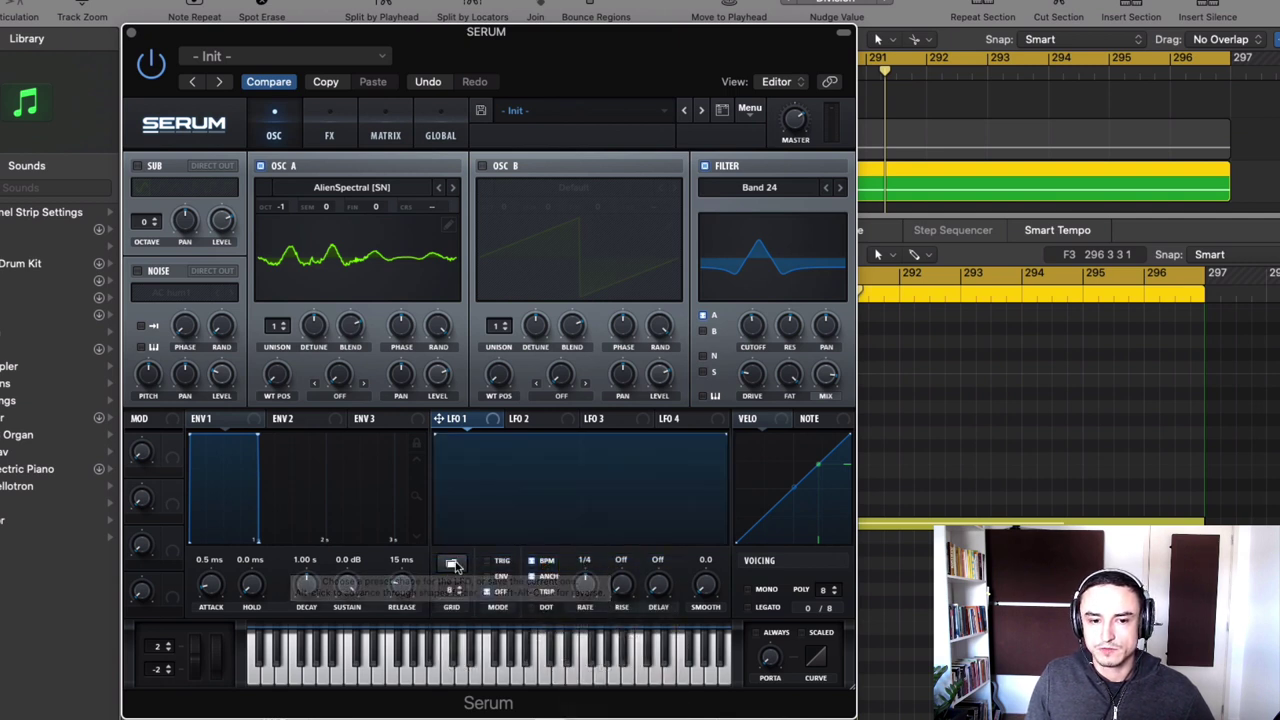
shift+click(455, 566)
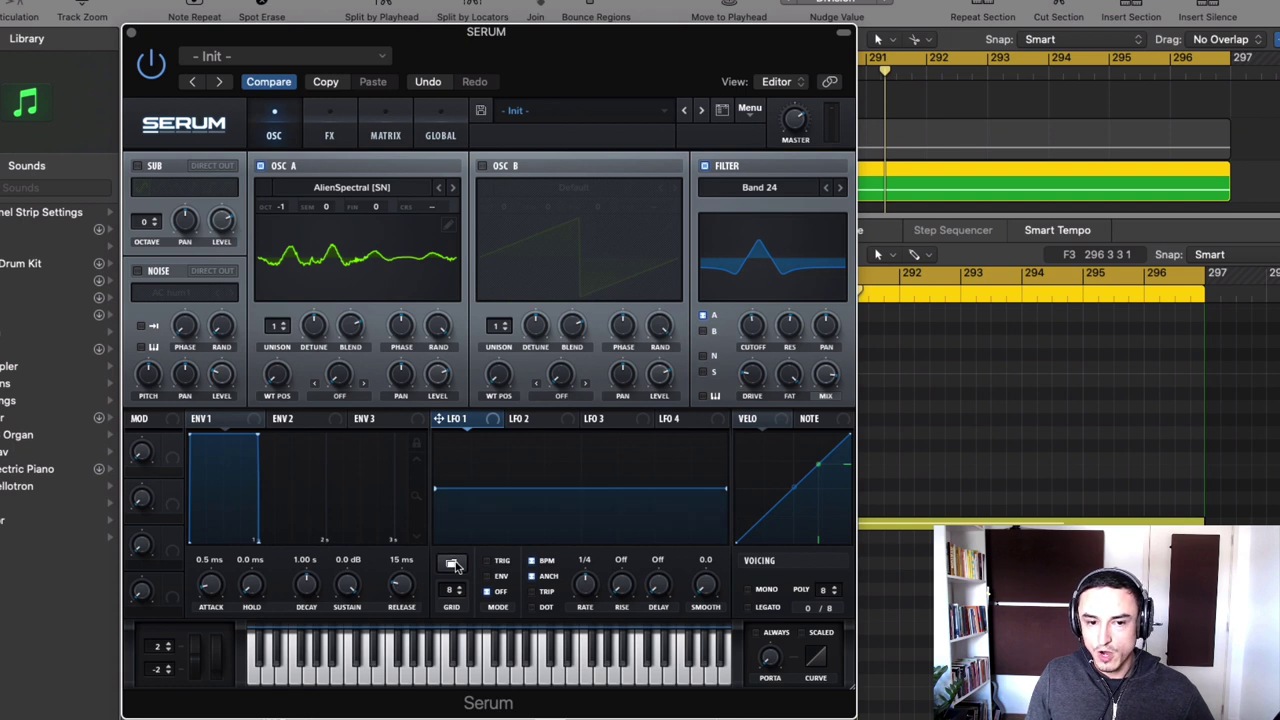
shift+click(455, 566)
shift+click(455, 566)
shift+click(455, 566)
shift+click(455, 566)
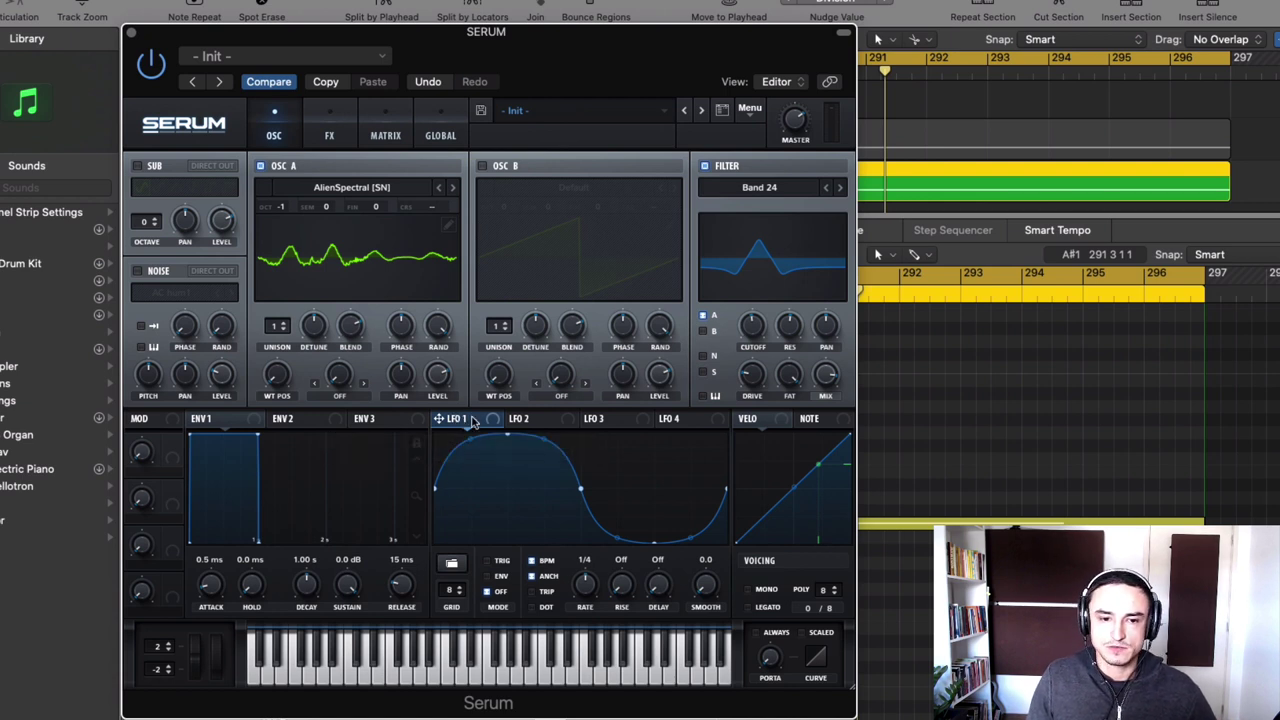
Modulate oscillator A's wavetable position with LFO 1, running free of tempo sync at 1.1 Hz.
drag(463, 421, 280, 378)
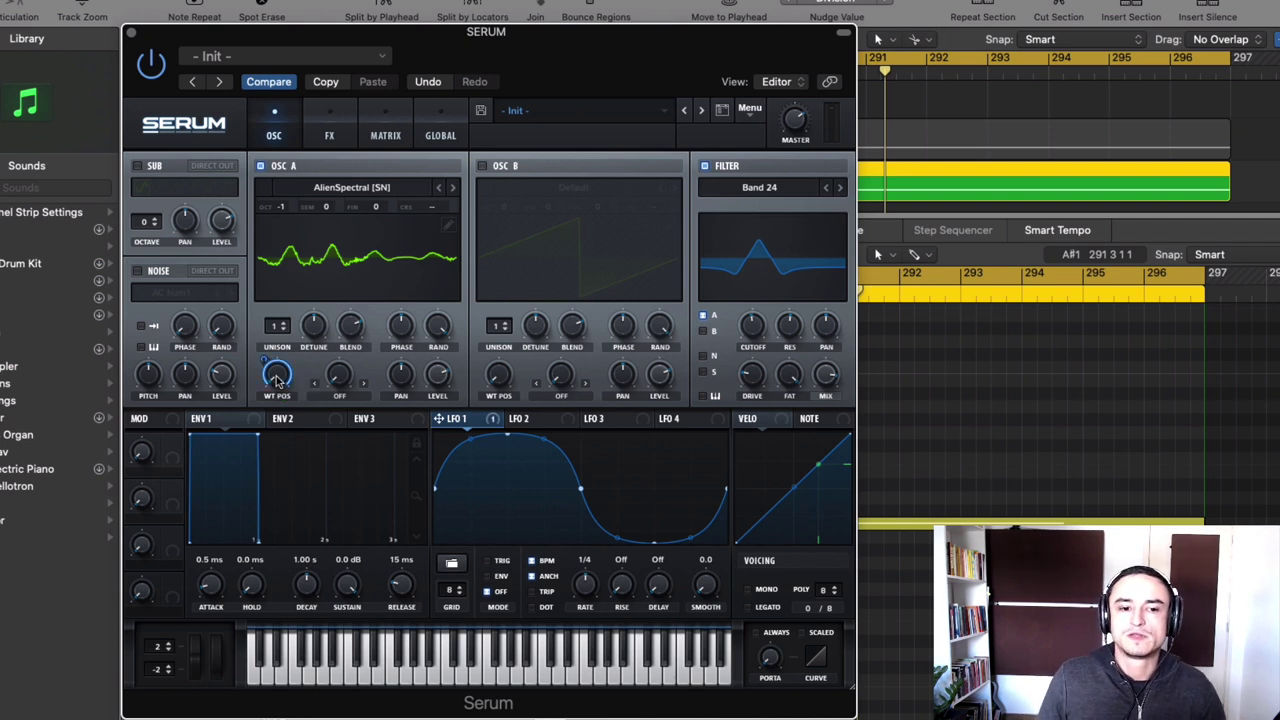
key(space)
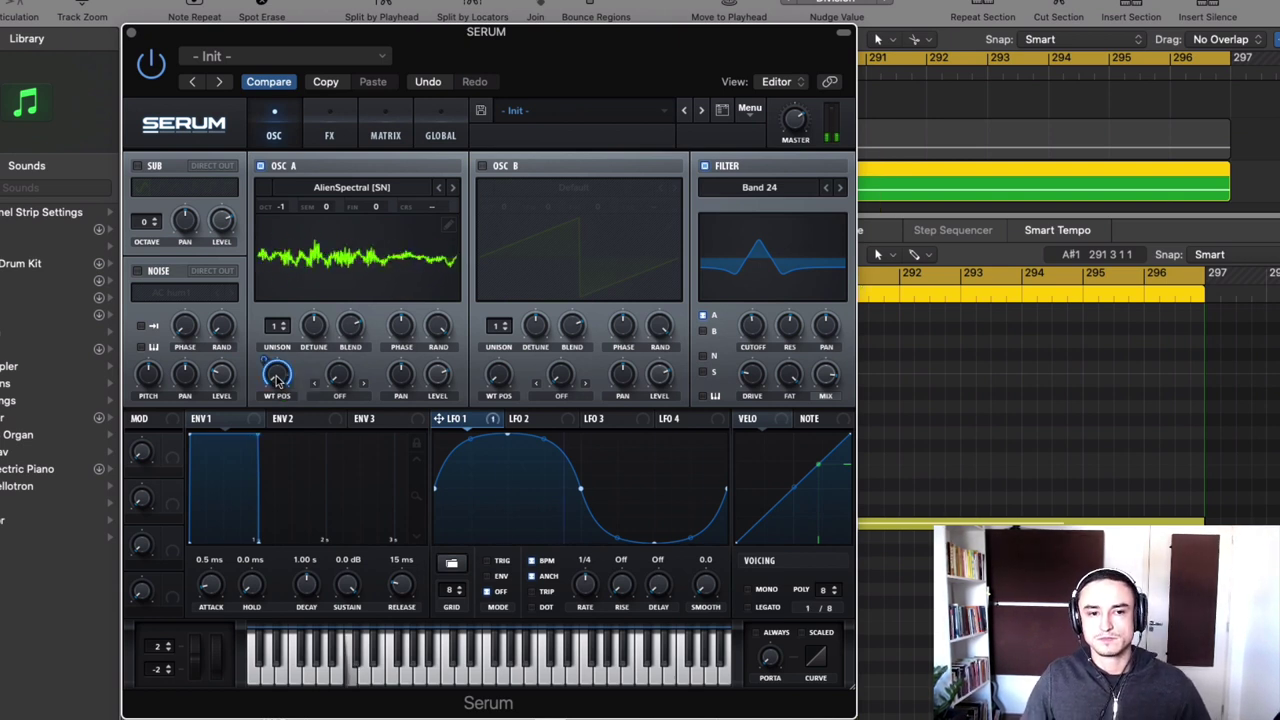
click(531, 562)
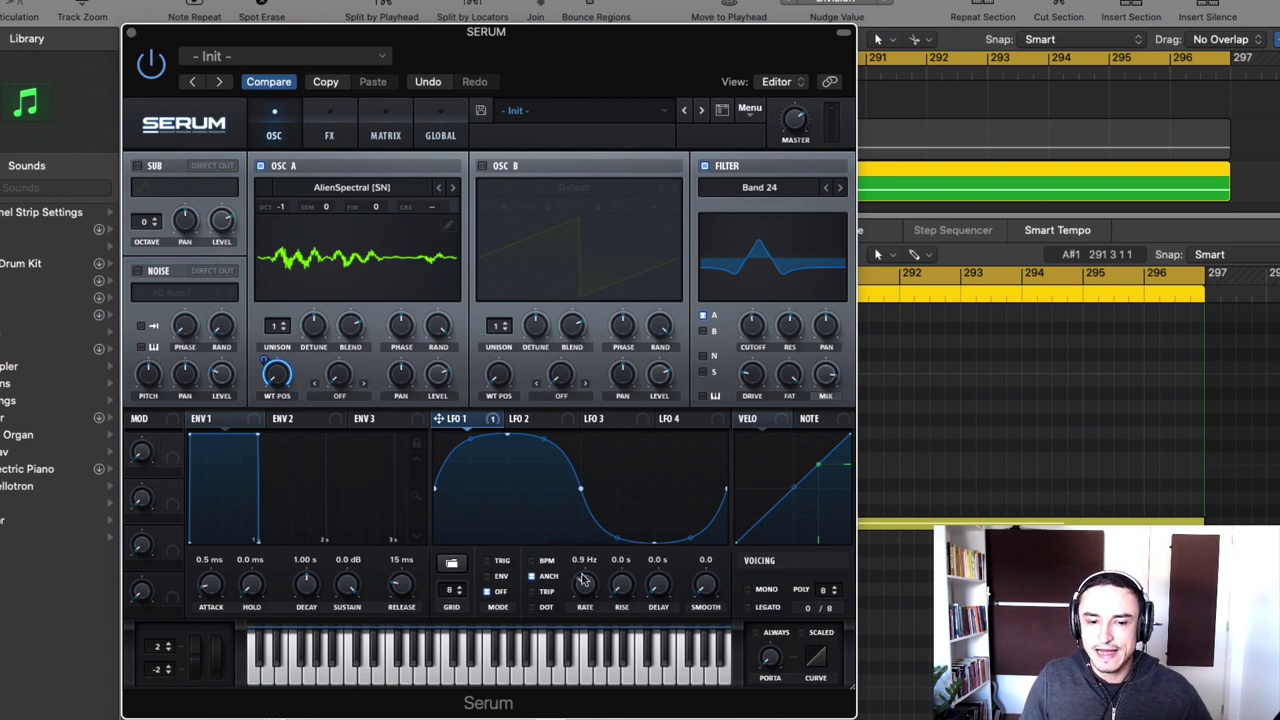
mouse_move(585, 580)
mouse_down()
mouse_move(598, 530)
mouse_move(588, 588)
mouse_up()
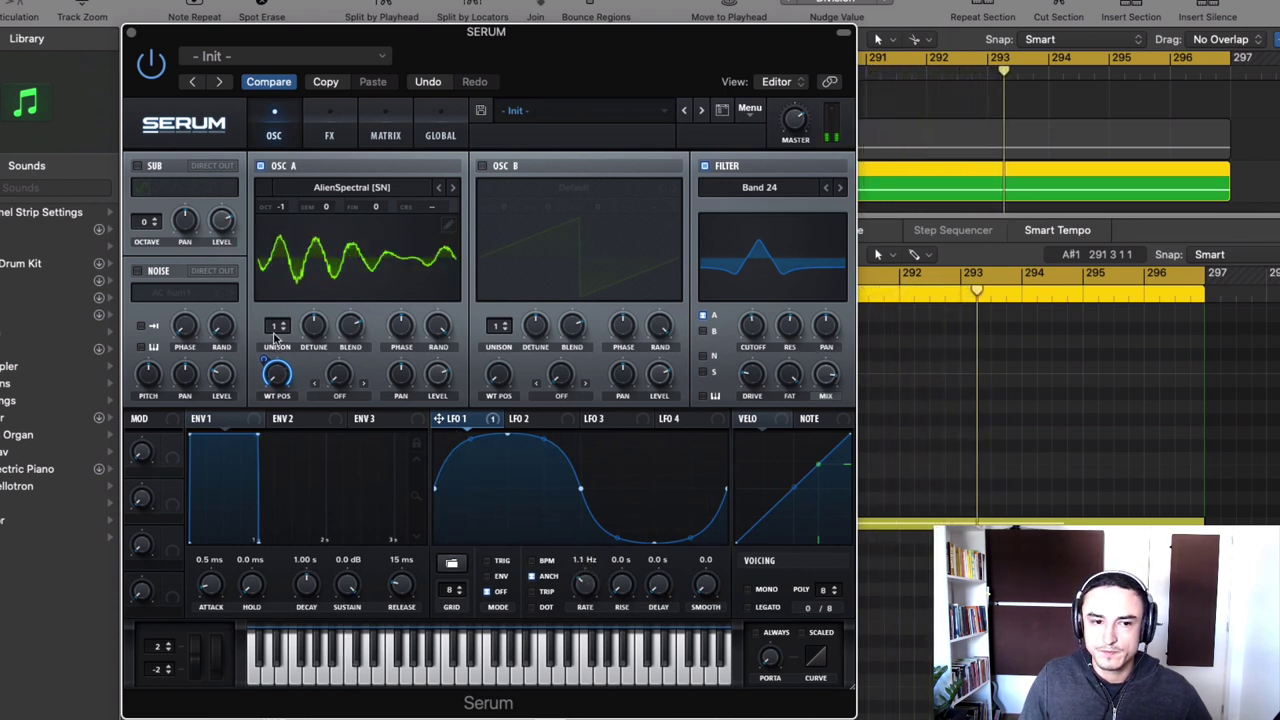
Give oscillator A 10 unison voices with less detune and set LFO 1's rate to 0.5 Hz.
drag(276, 337, 276, 316)
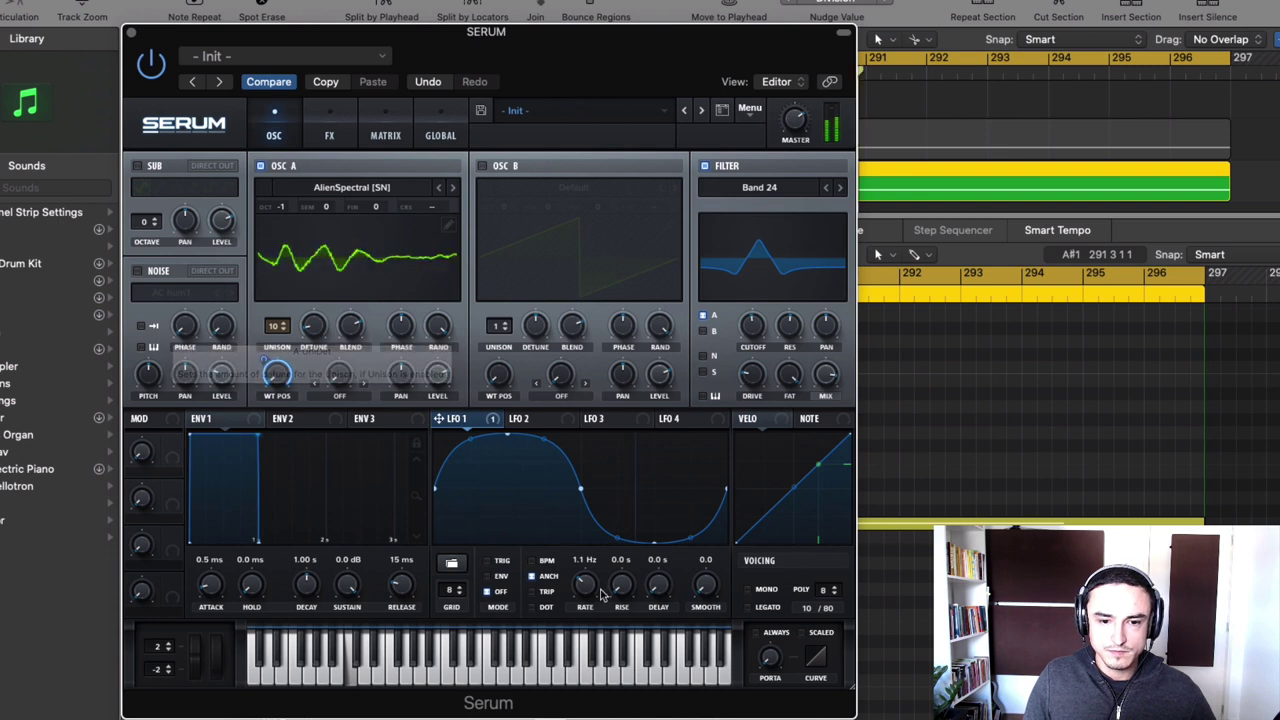
mouse_move(601, 590)
mouse_down()
mouse_move(602, 558)
mouse_move(592, 596)
mouse_up()
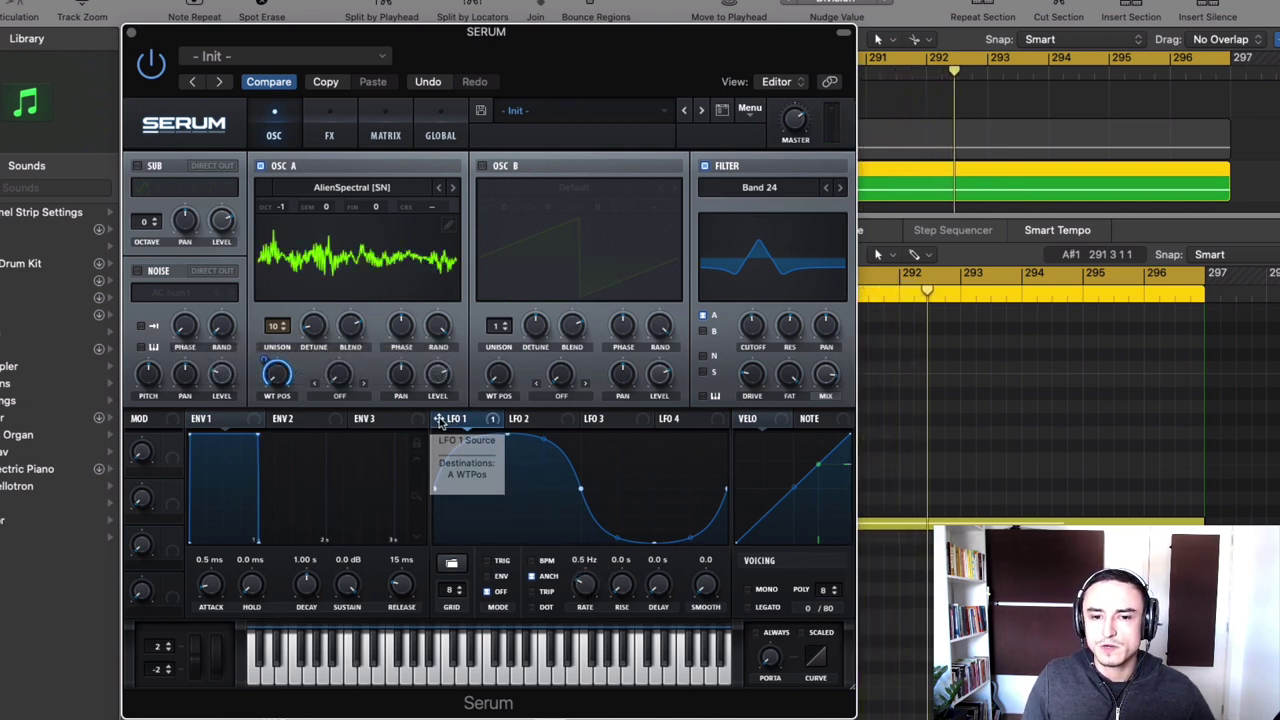
Step through the preset shapes for LFO 2 and set it to the basic sine.
click(553, 420)
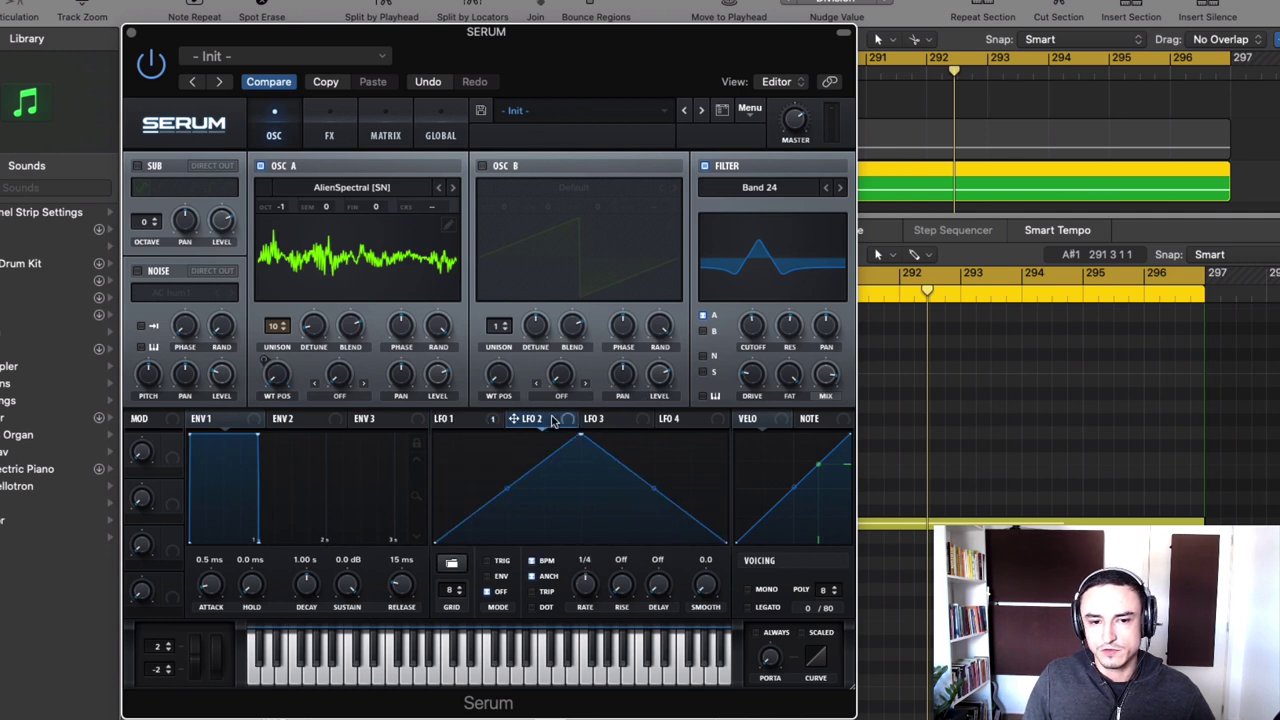
scroll(452, 565, down, 5)
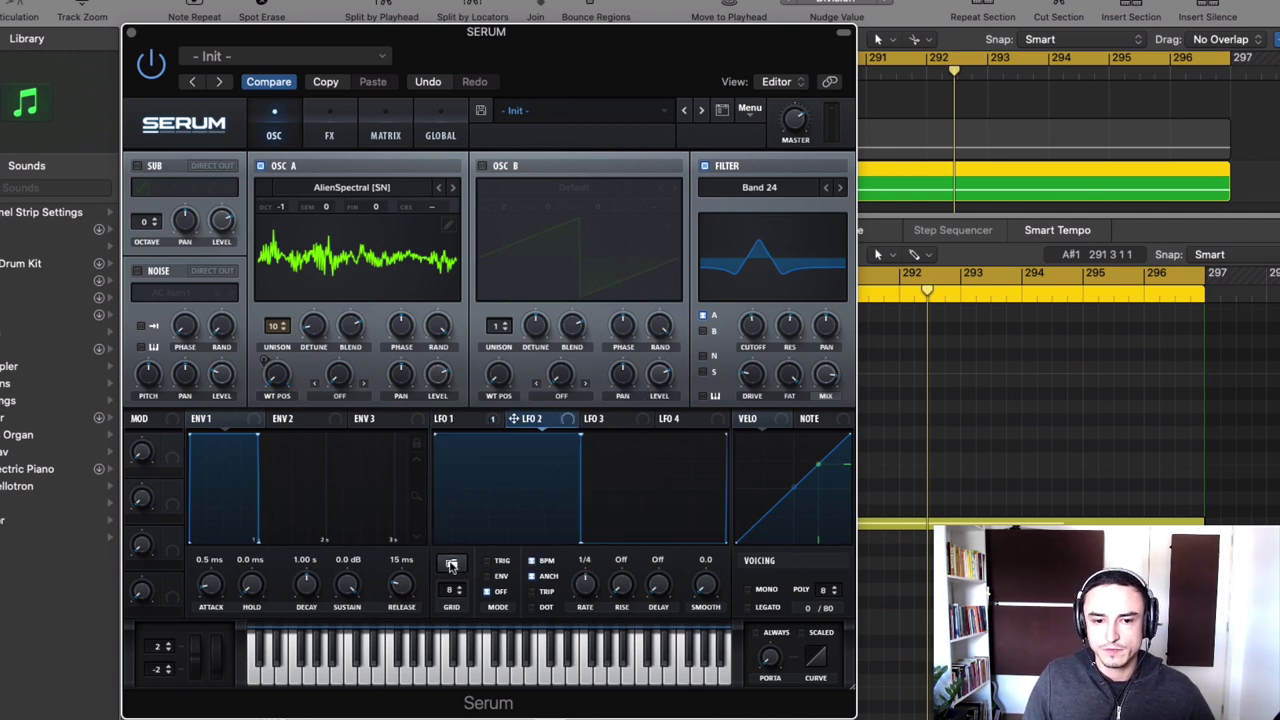
scroll(452, 565, down, 4)
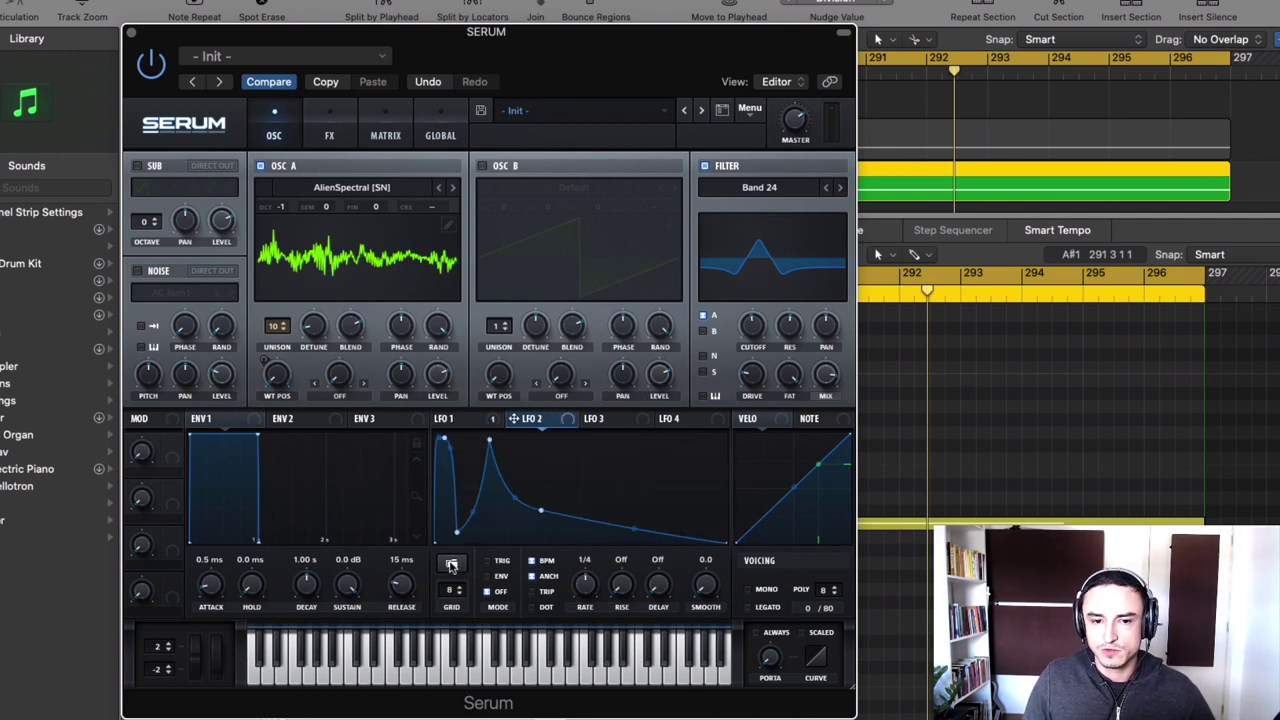
scroll(452, 565, down, 3)
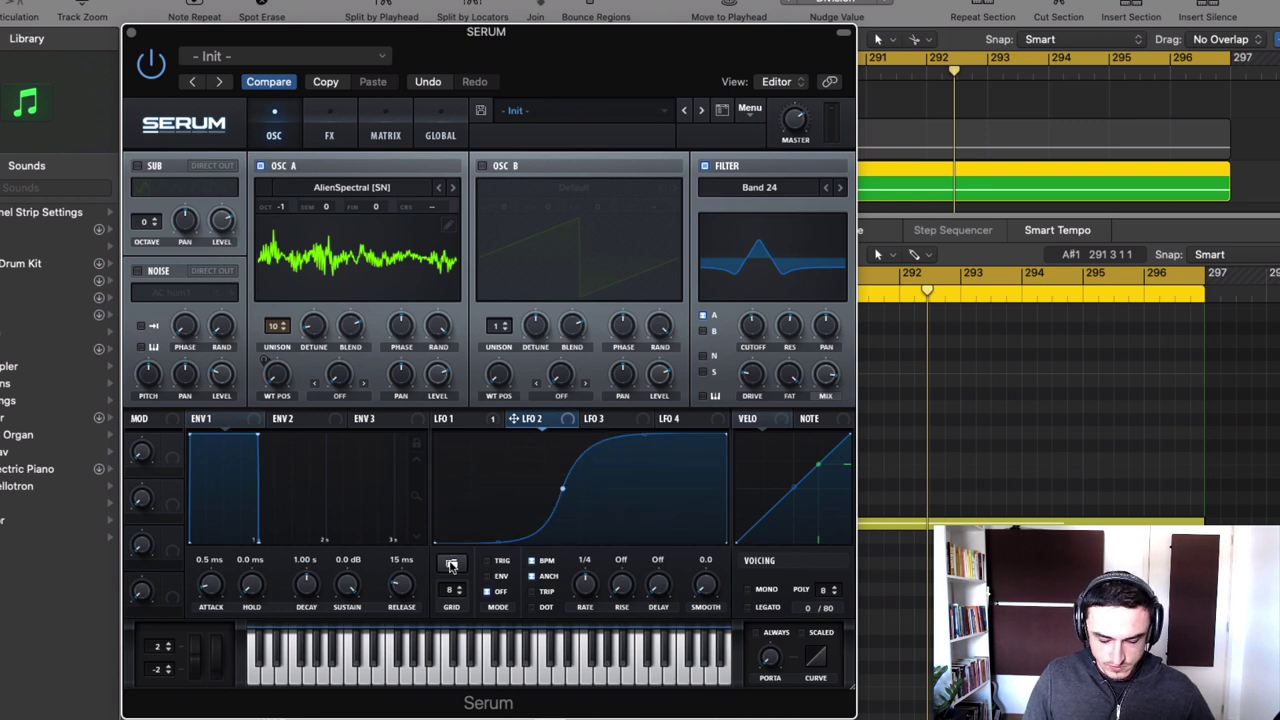
scroll(452, 565, down, 1)
scroll(452, 565, down, 4)
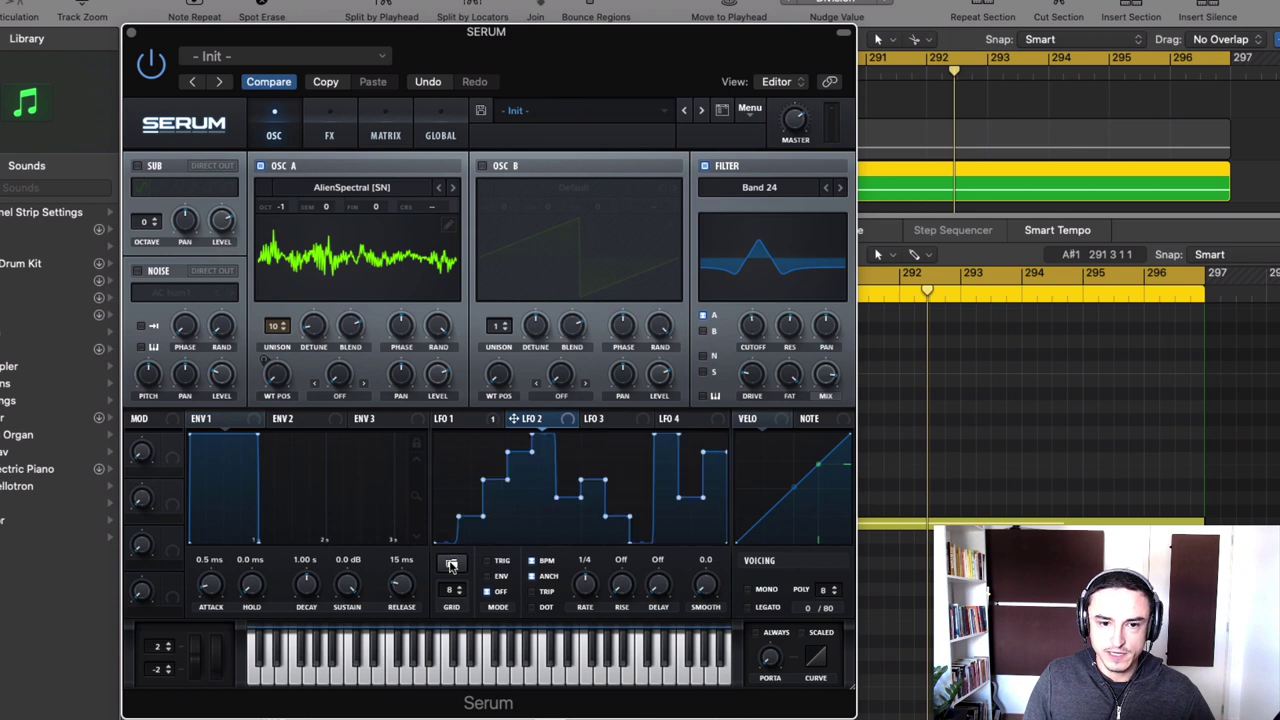
scroll(452, 565, down, 6)
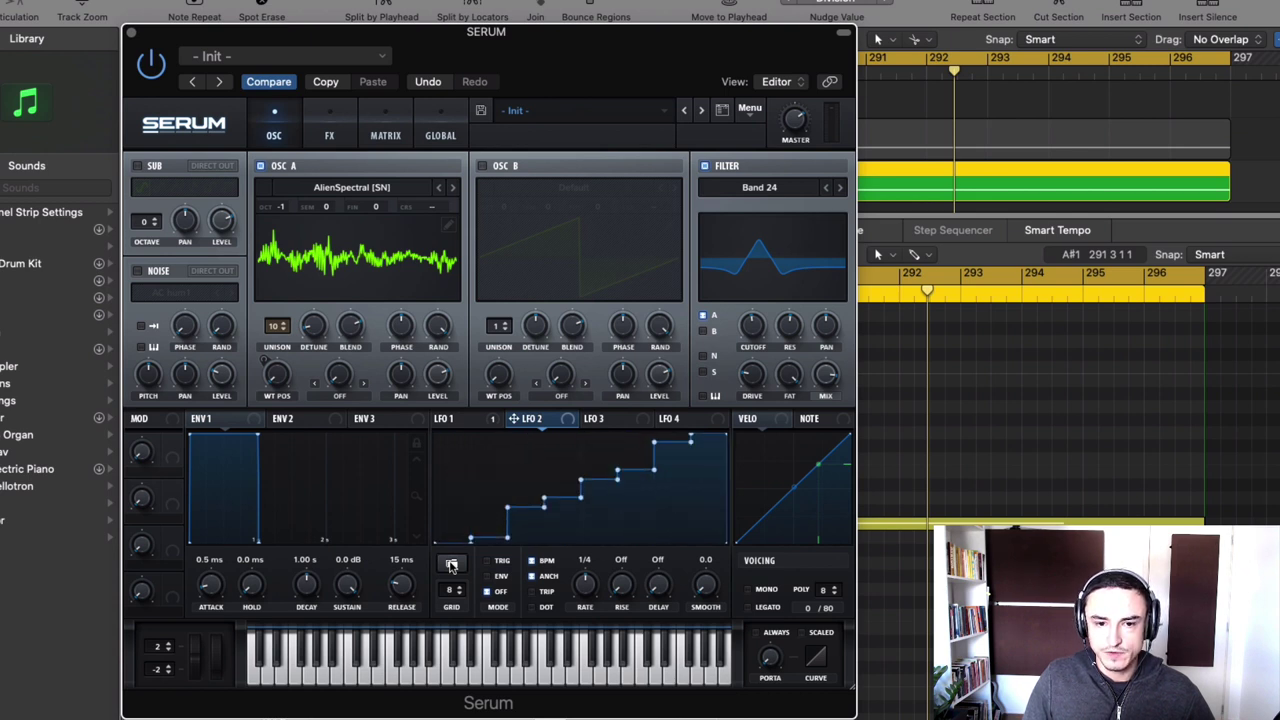
scroll(452, 565, down, 5)
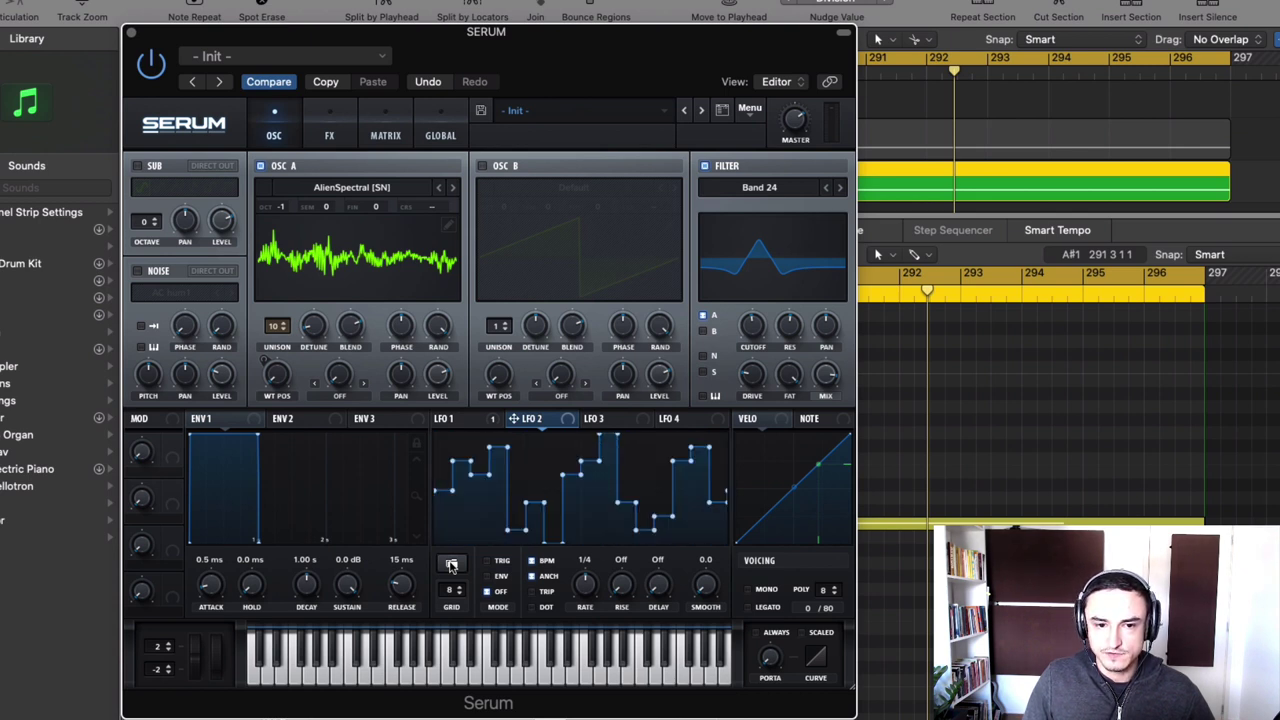
scroll(452, 565, down, 4)
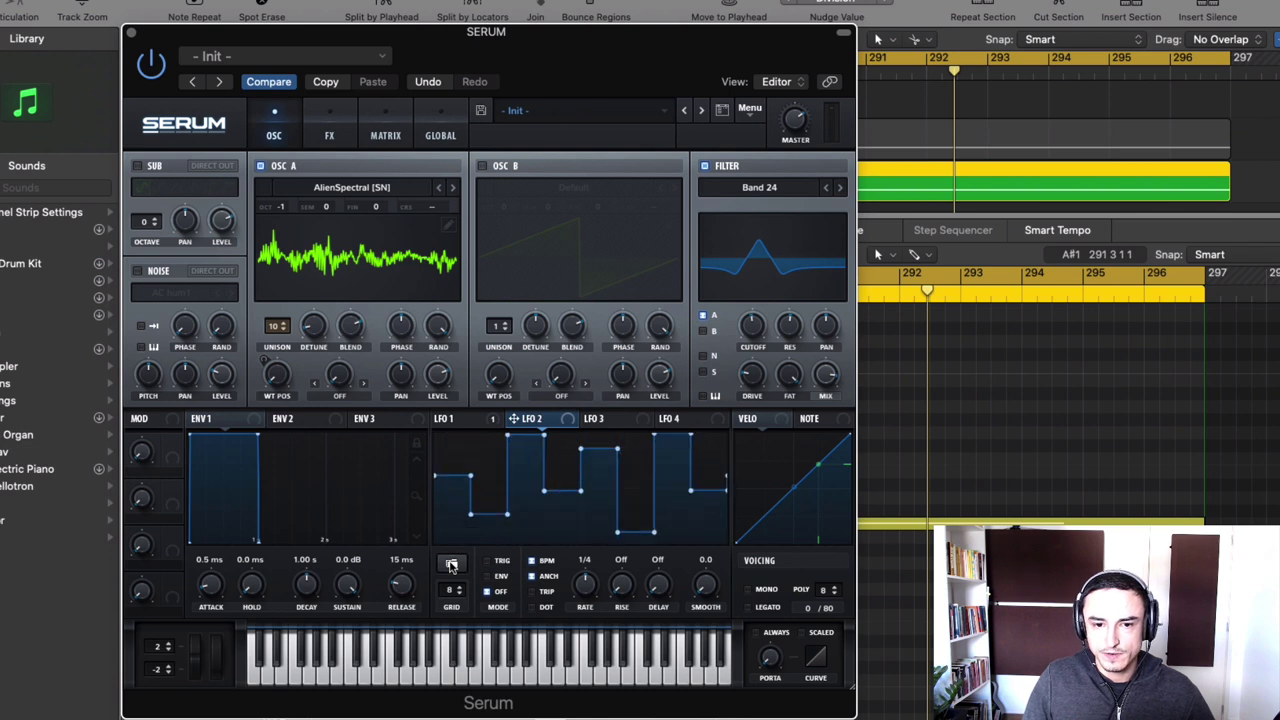
scroll(452, 565, down, 4)
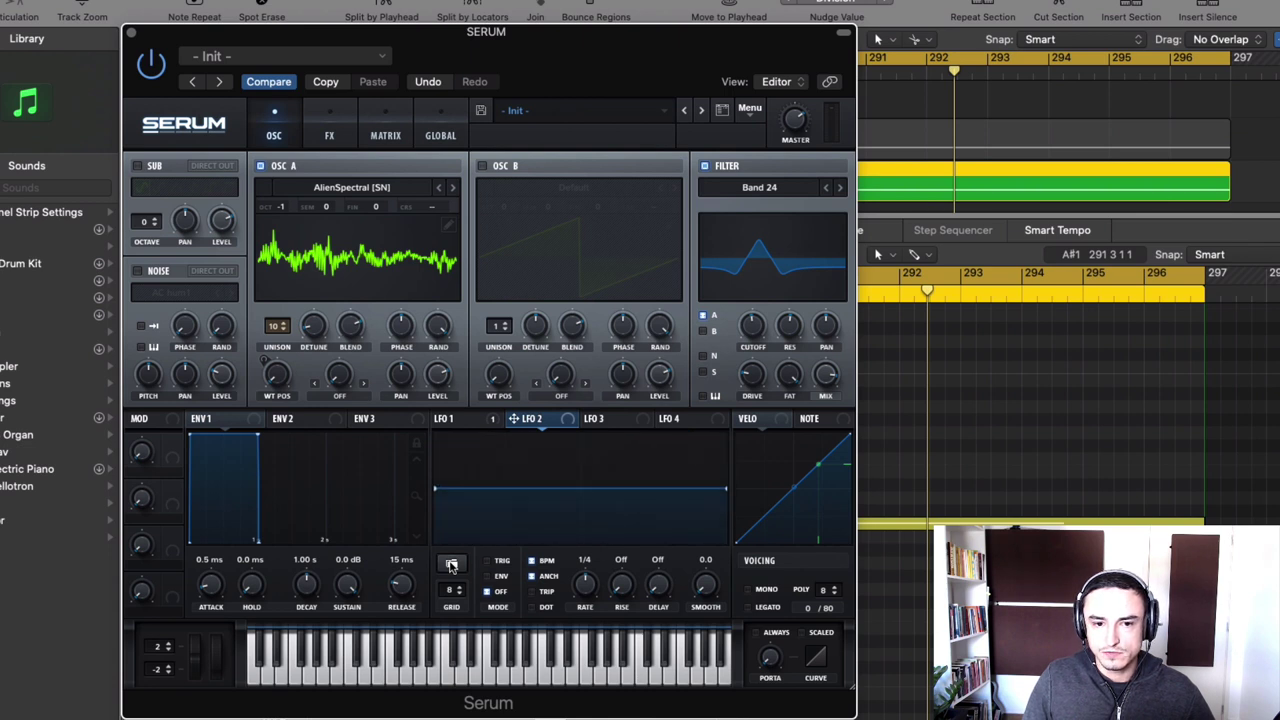
scroll(452, 565, down, 1)
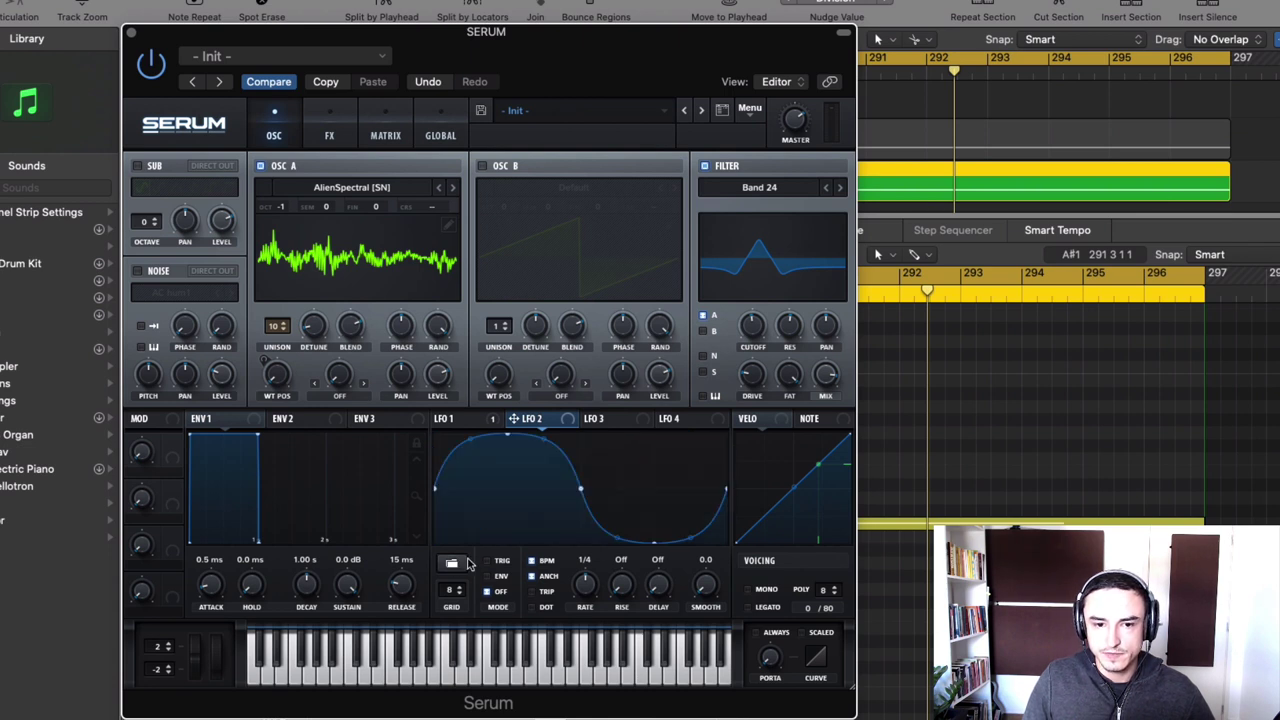
Modulate the filter cutoff with LFO 2, running free of tempo sync at 0.7 Hz.
drag(530, 422, 757, 322)
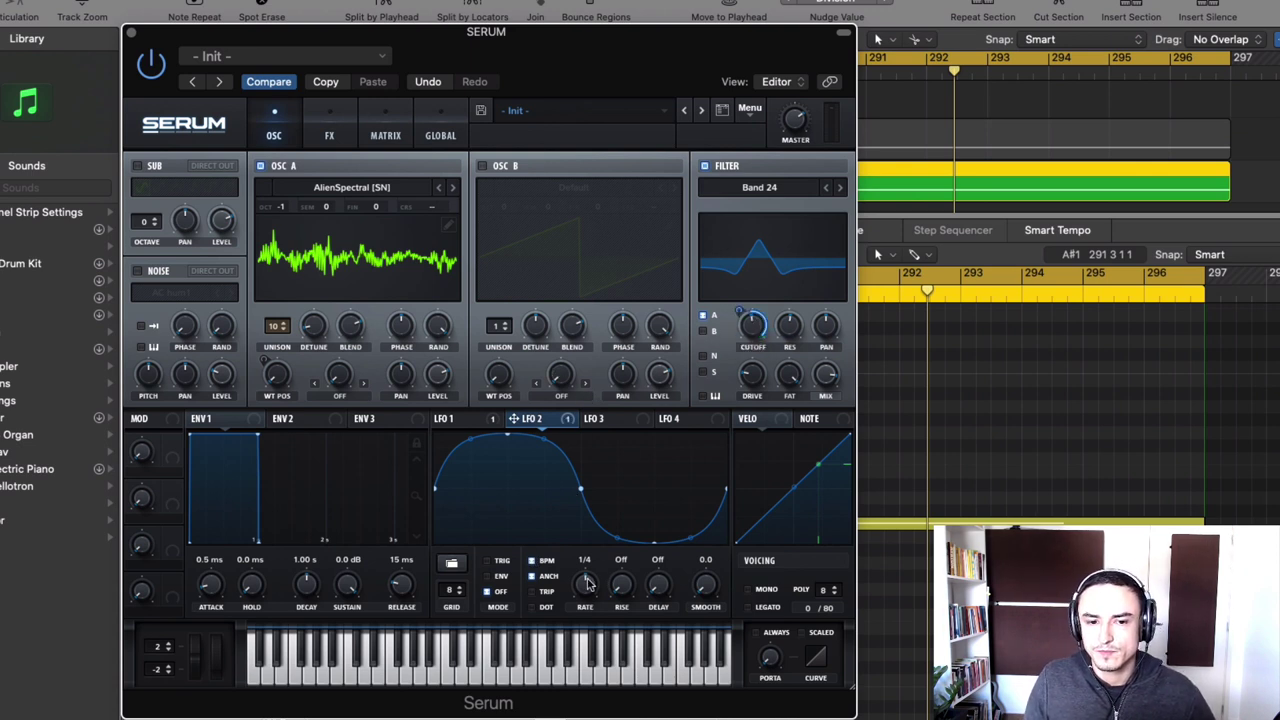
click(533, 561)
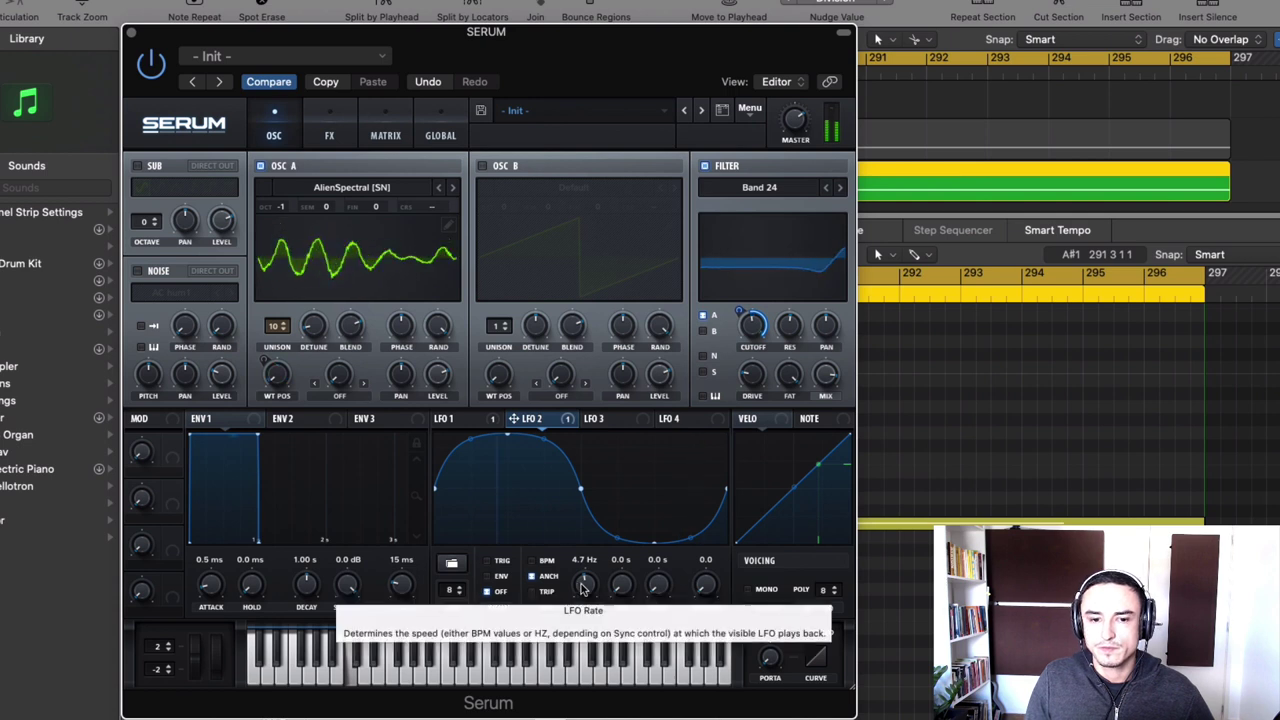
drag(574, 602, 573, 604)
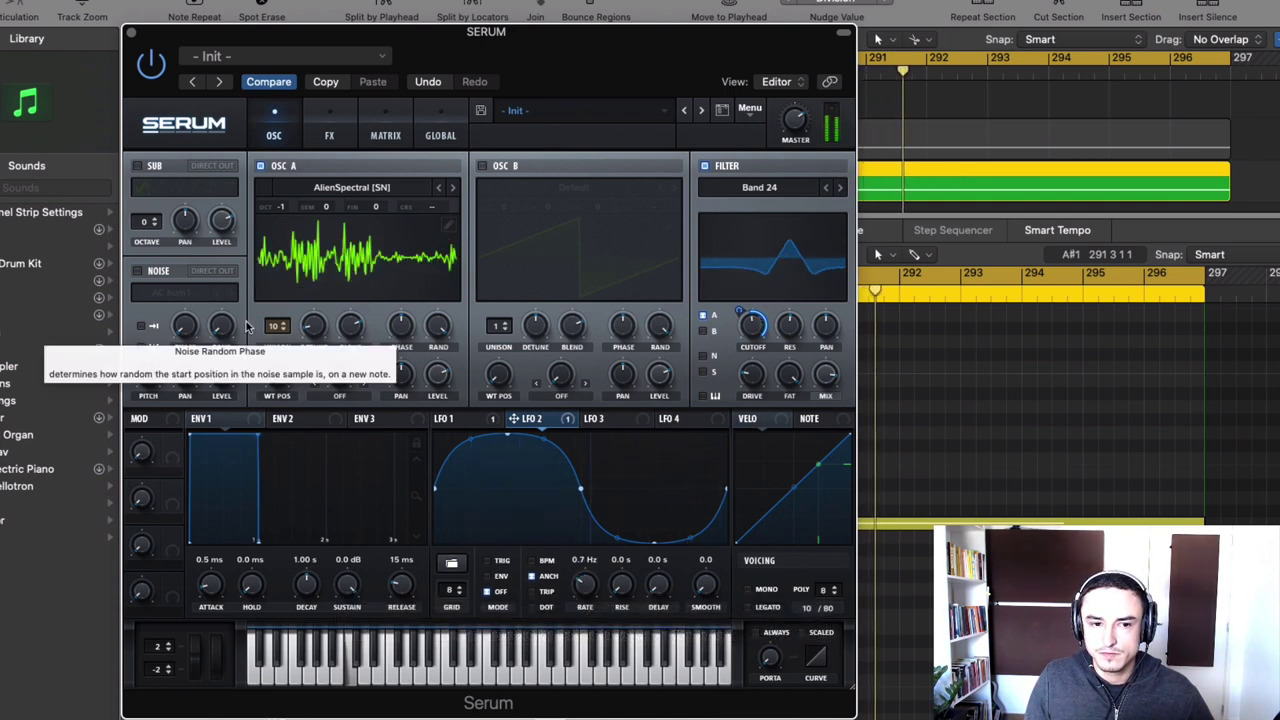
Set oscillator A's warp mode to Sync and audition different warp amounts.
click(455, 418)
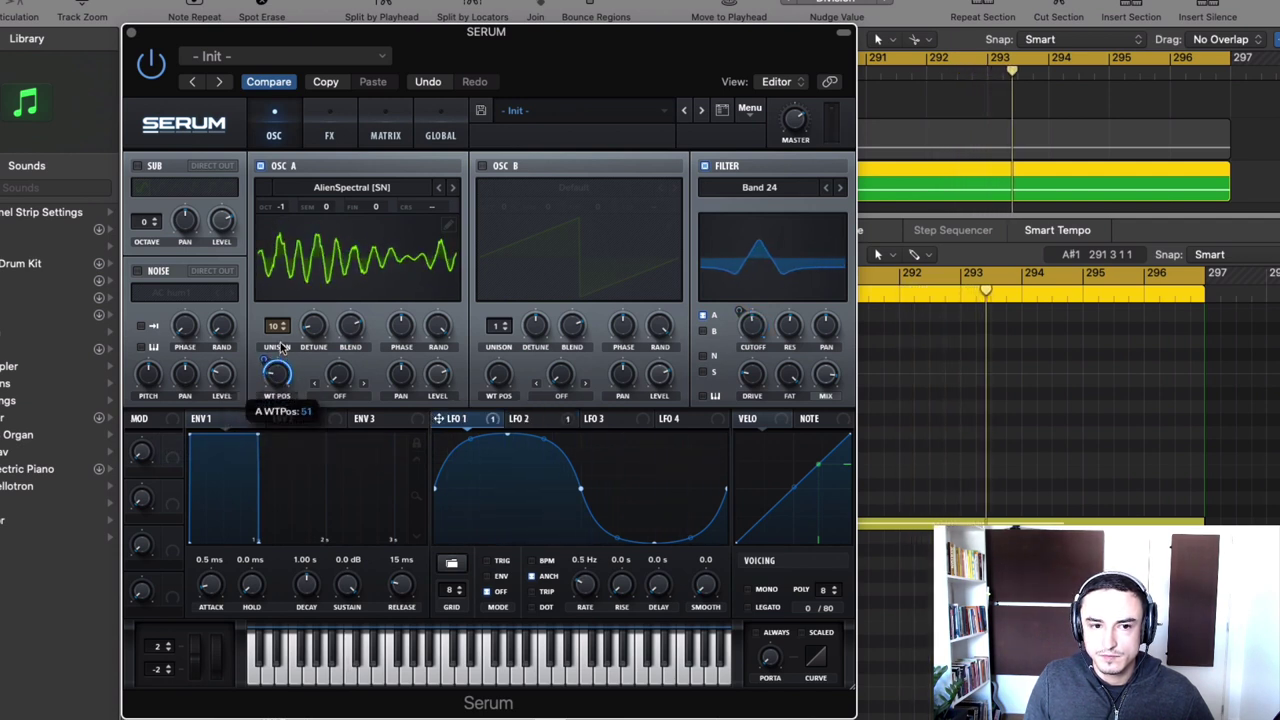
key(space)
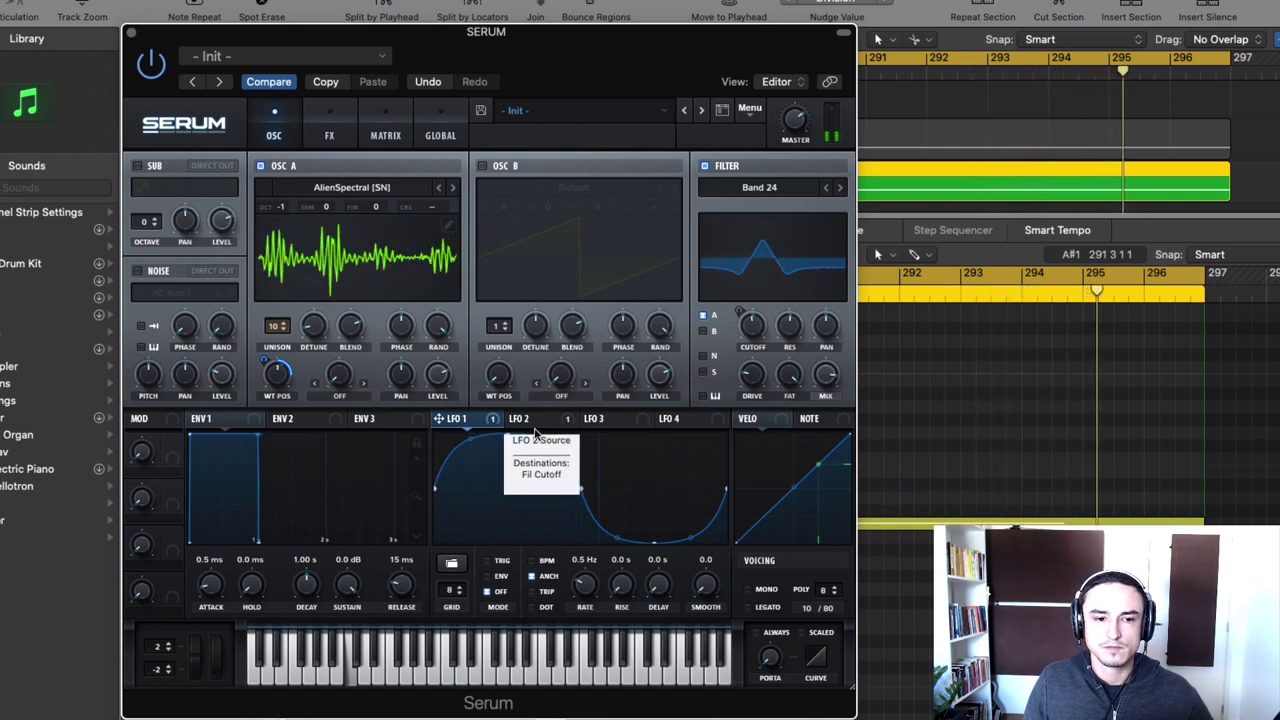
click(605, 419)
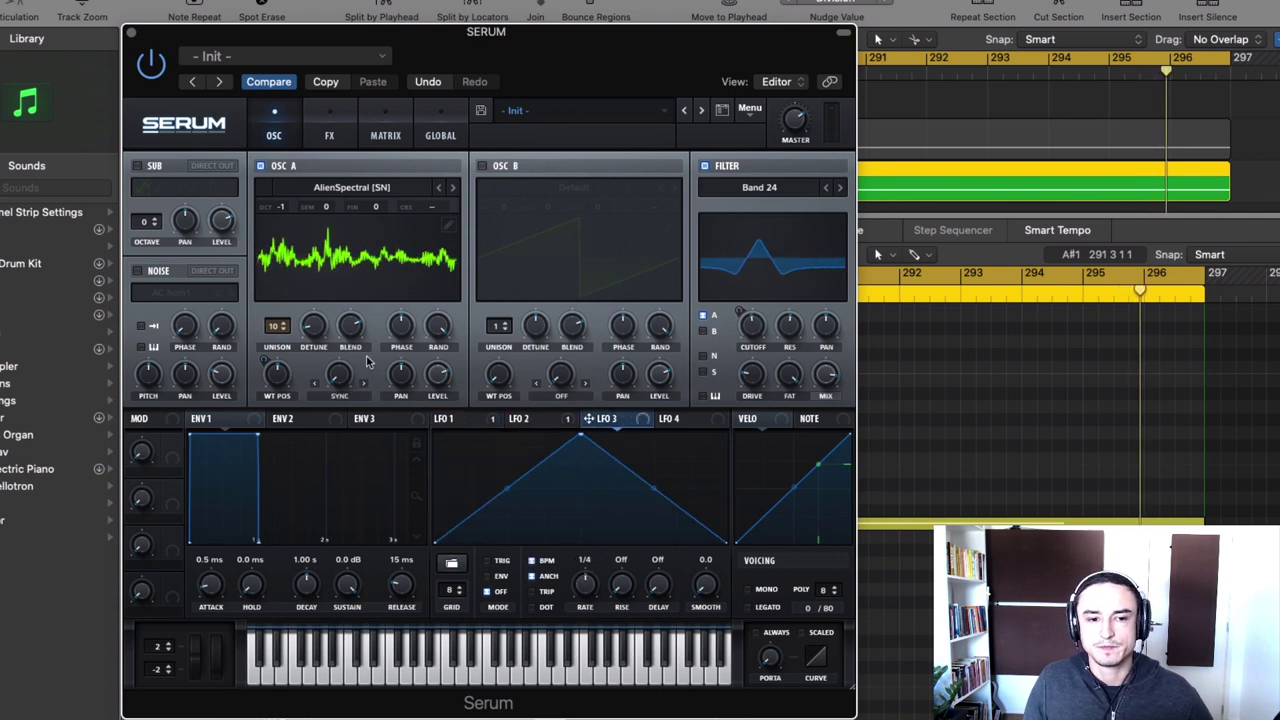
key(space)
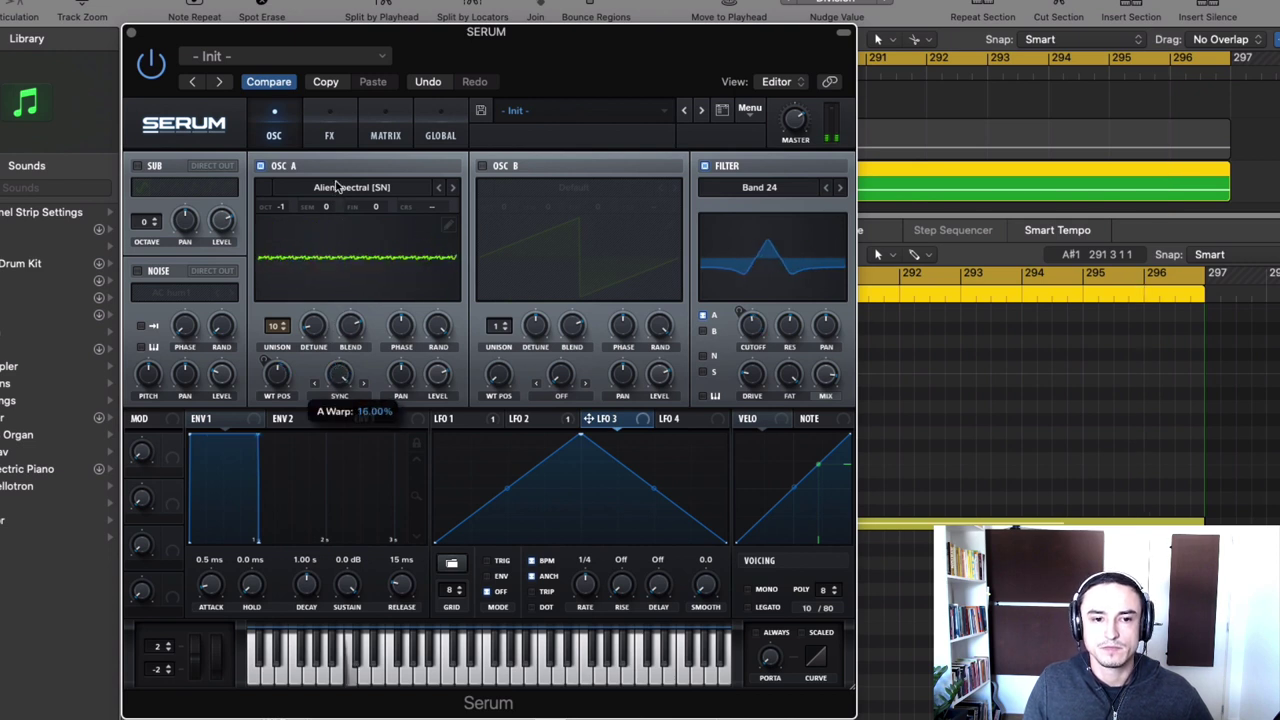
key(space)
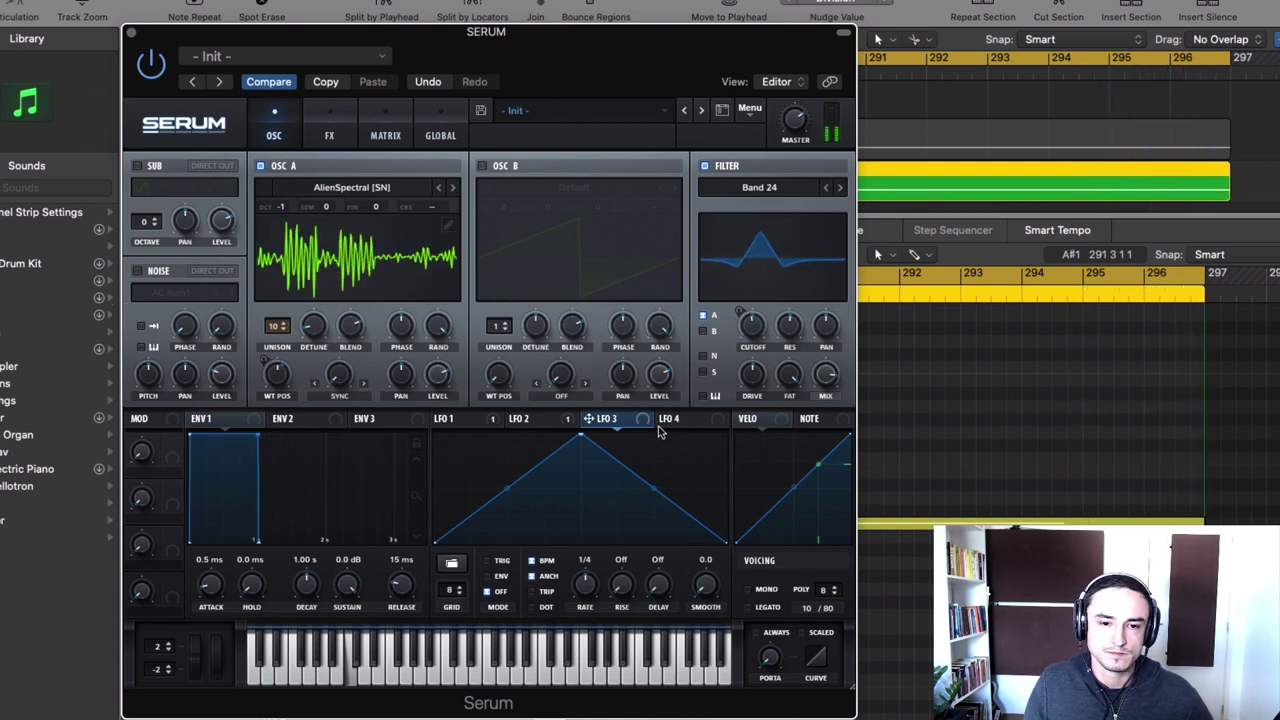
Add a Downsample distortion effect, lower its mix to about 26% and adjust its drive while auditioning the sound.
click(342, 133)
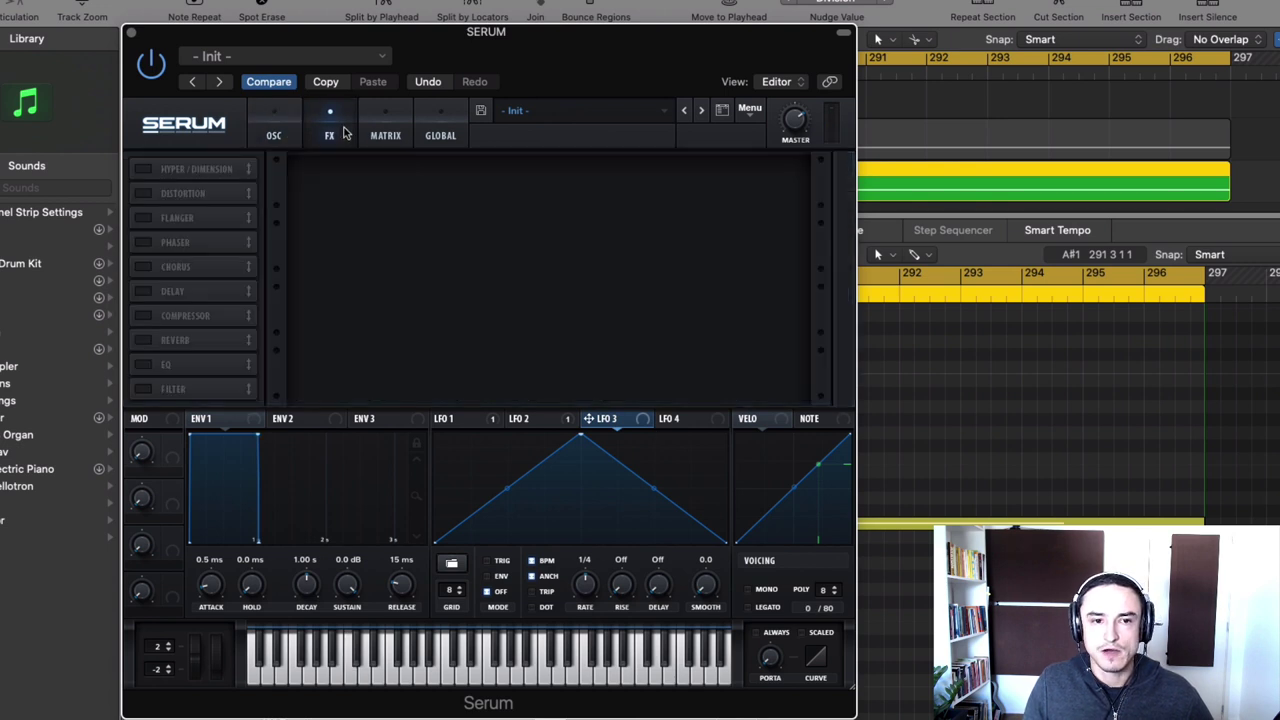
click(142, 194)
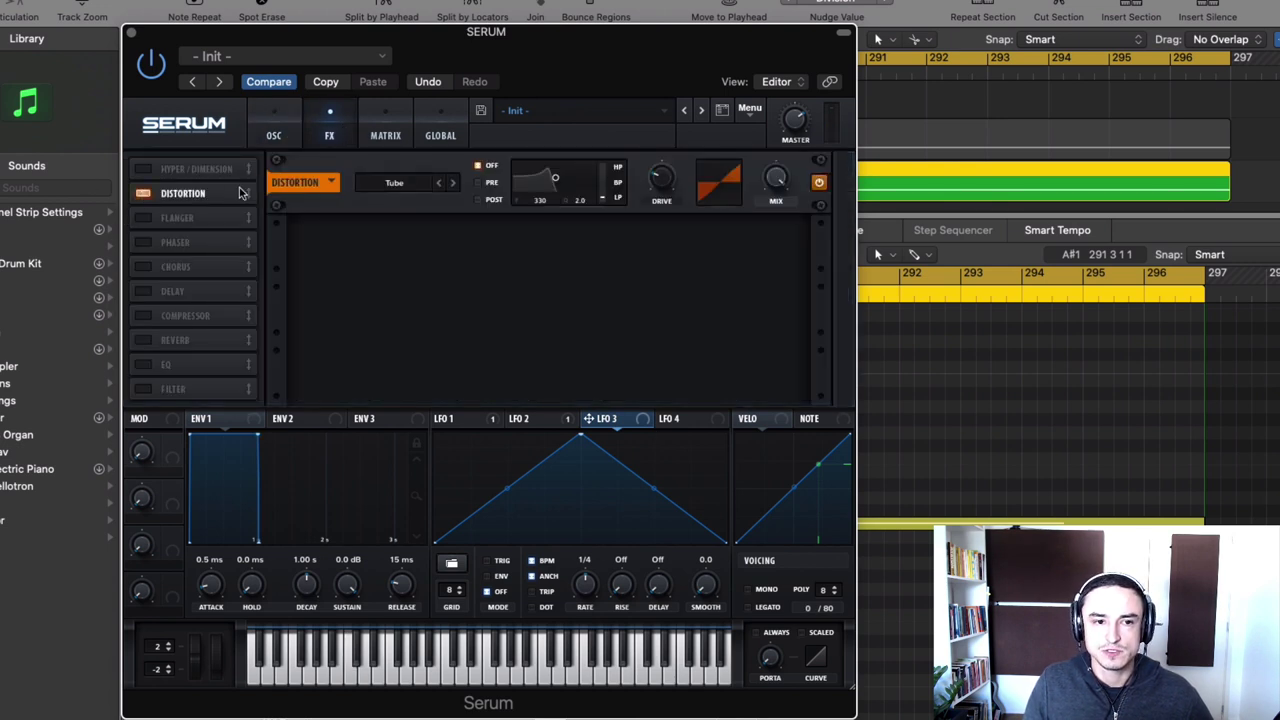
click(395, 182)
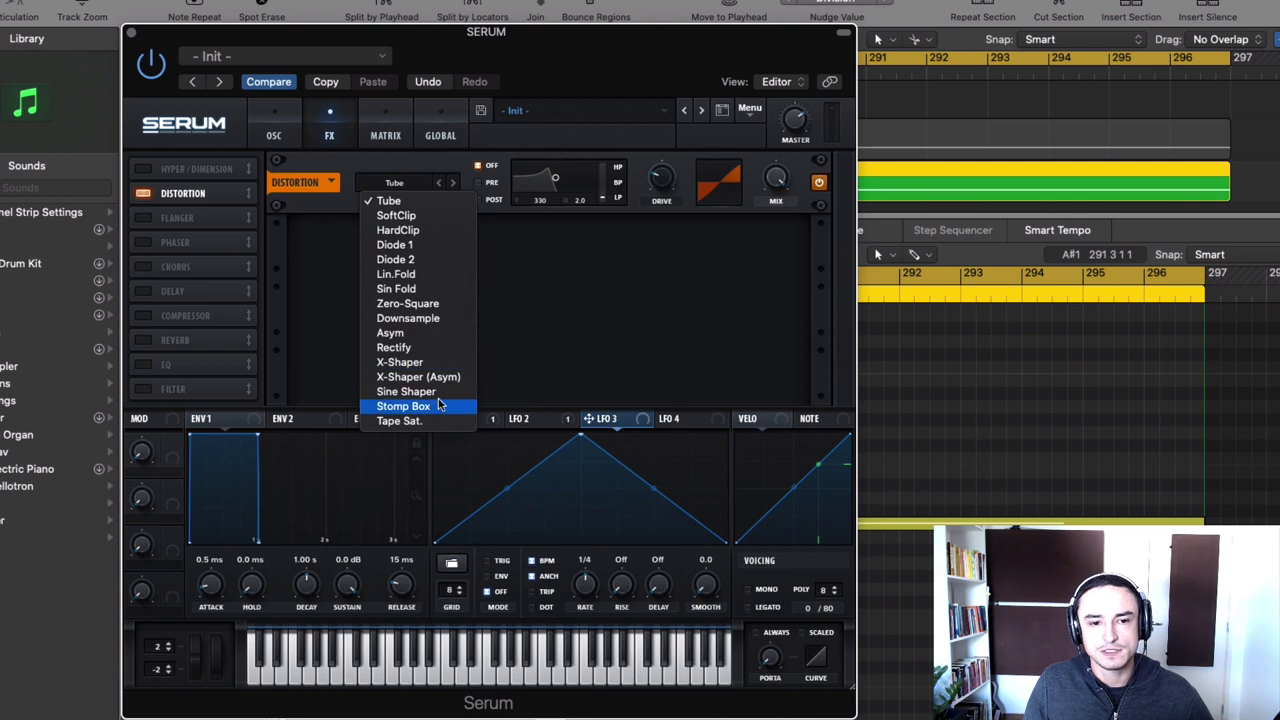
click(407, 318)
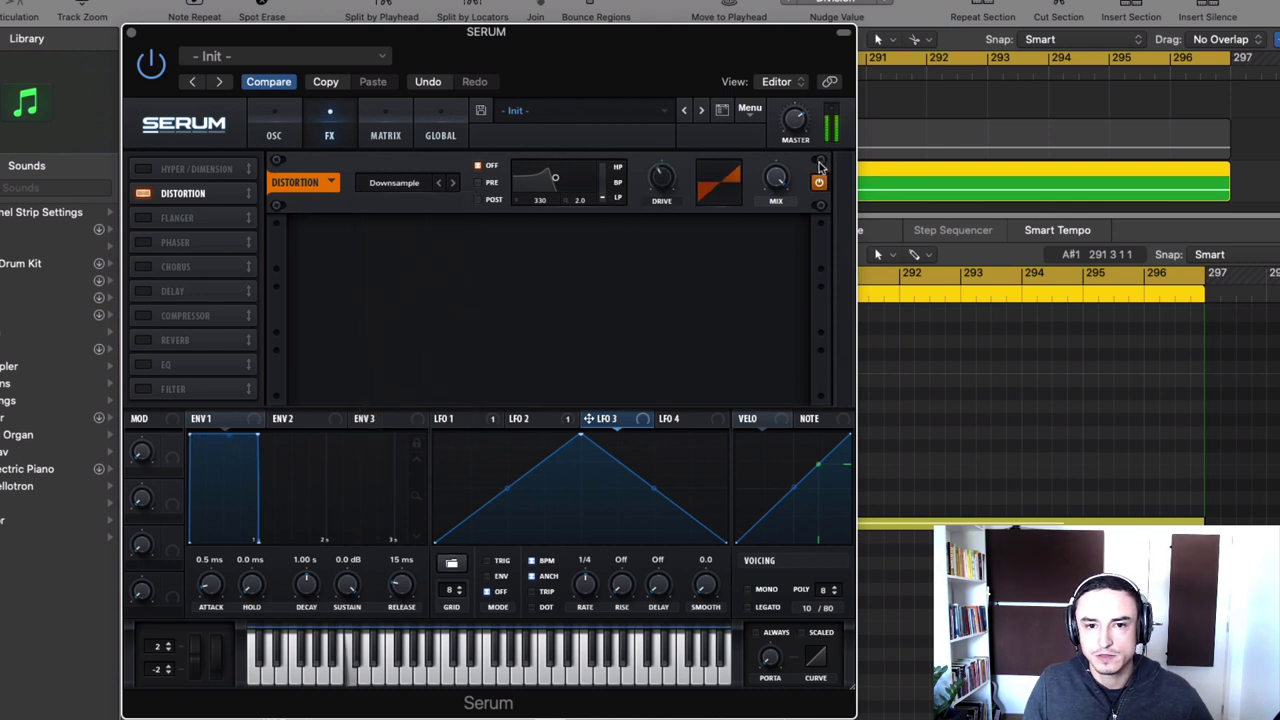
drag(660, 177, 666, 194)
drag(775, 258, 766, 295)
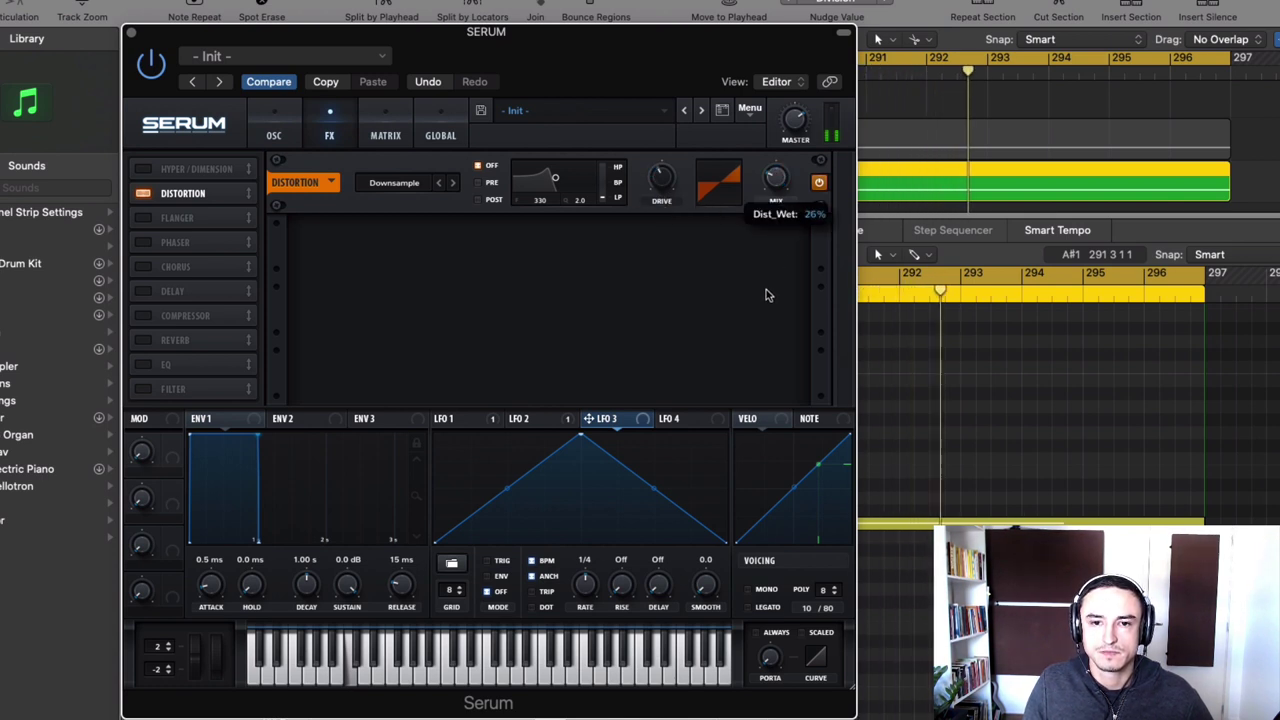
drag(656, 181, 650, 192)
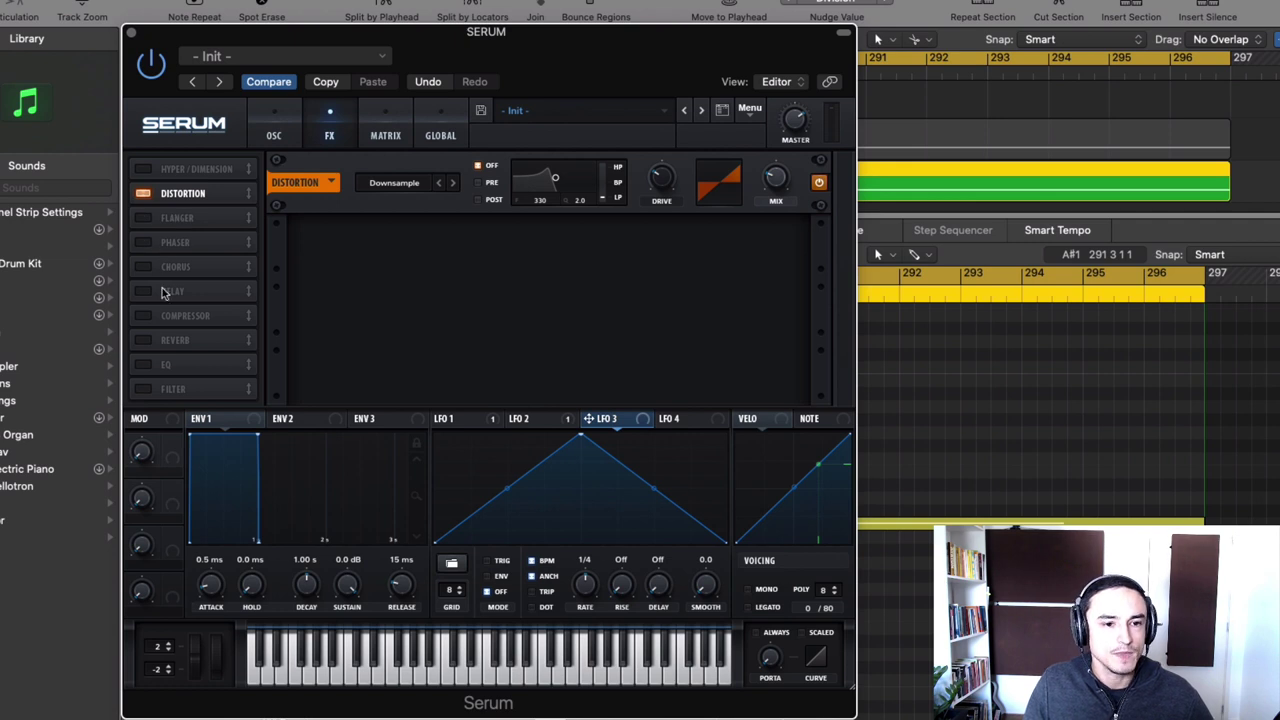
Add a compressor directly after the distortion, adjust its threshold and raise its gain.
click(143, 316)
drag(175, 308, 187, 220)
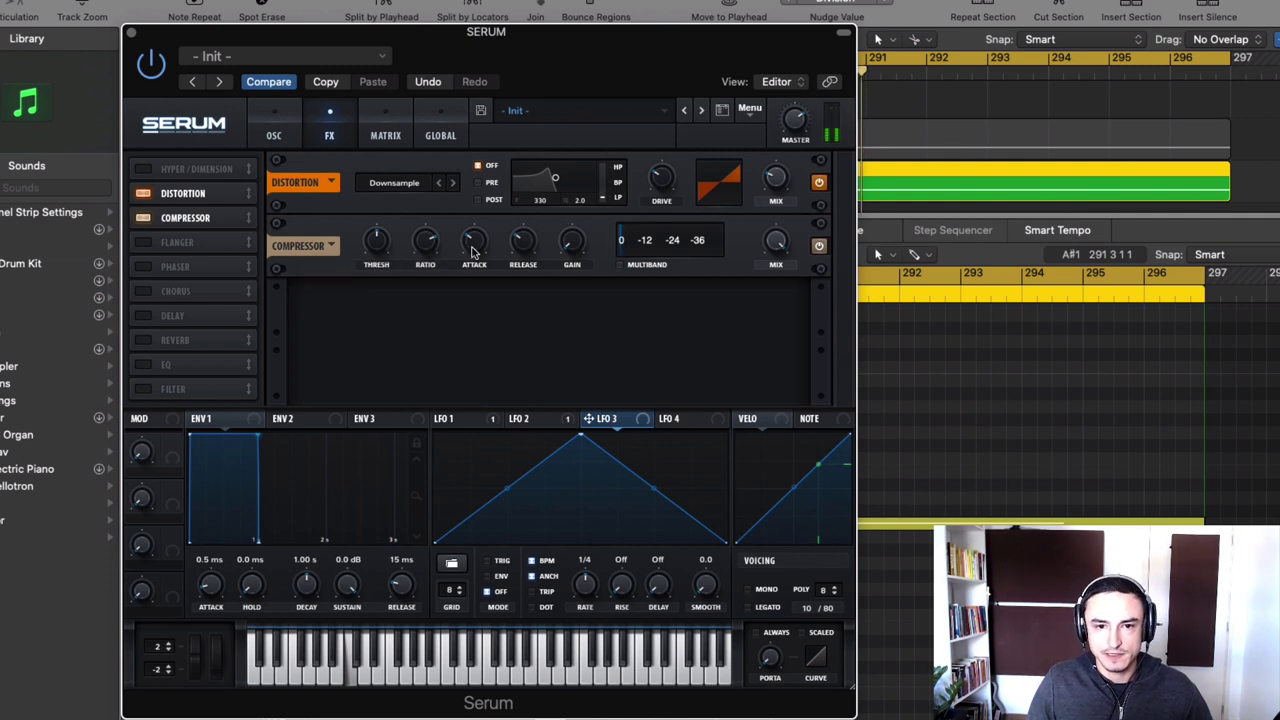
drag(380, 246, 394, 217)
drag(570, 245, 565, 218)
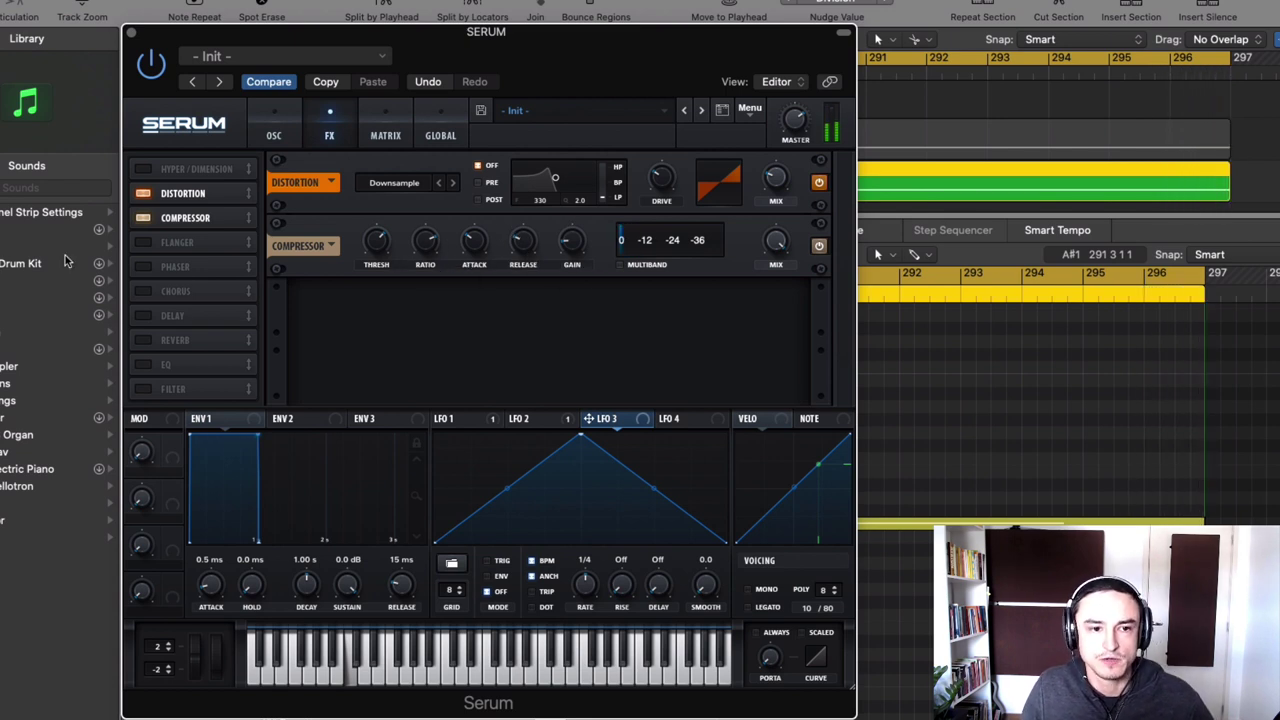
Add a delay directly after the compressor and set it to ping-pong mode.
click(143, 316)
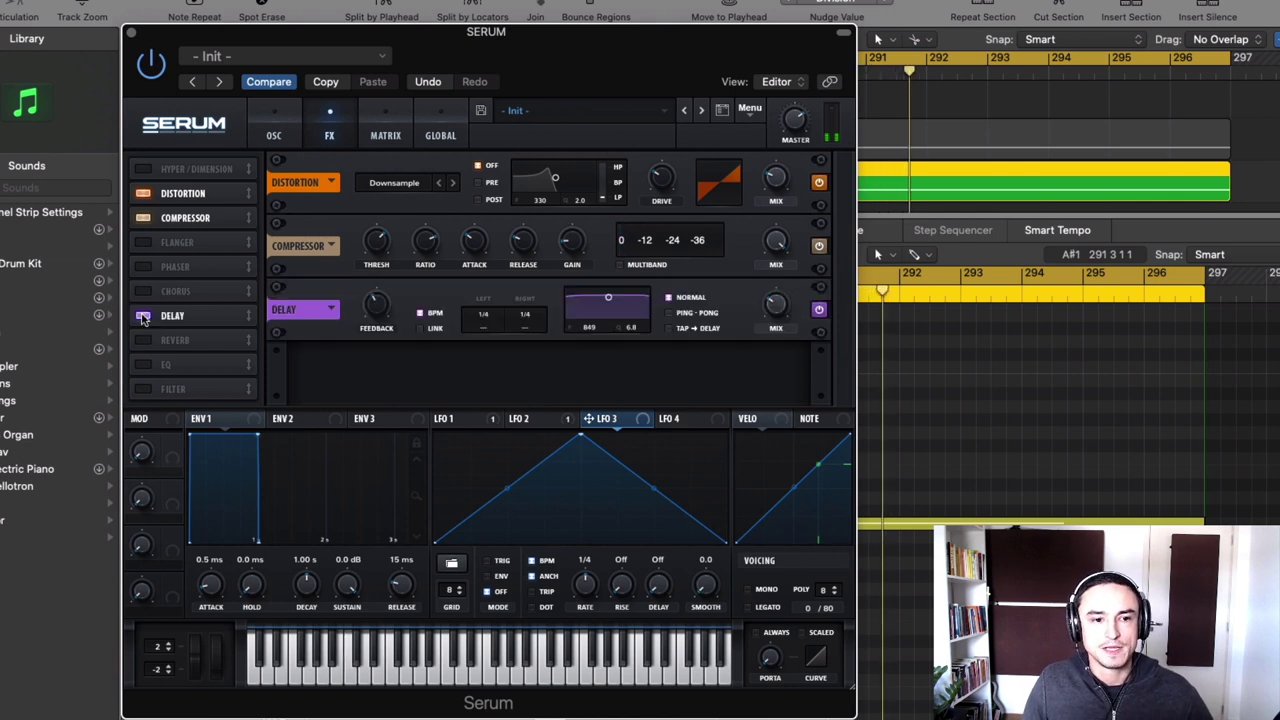
drag(176, 316, 182, 236)
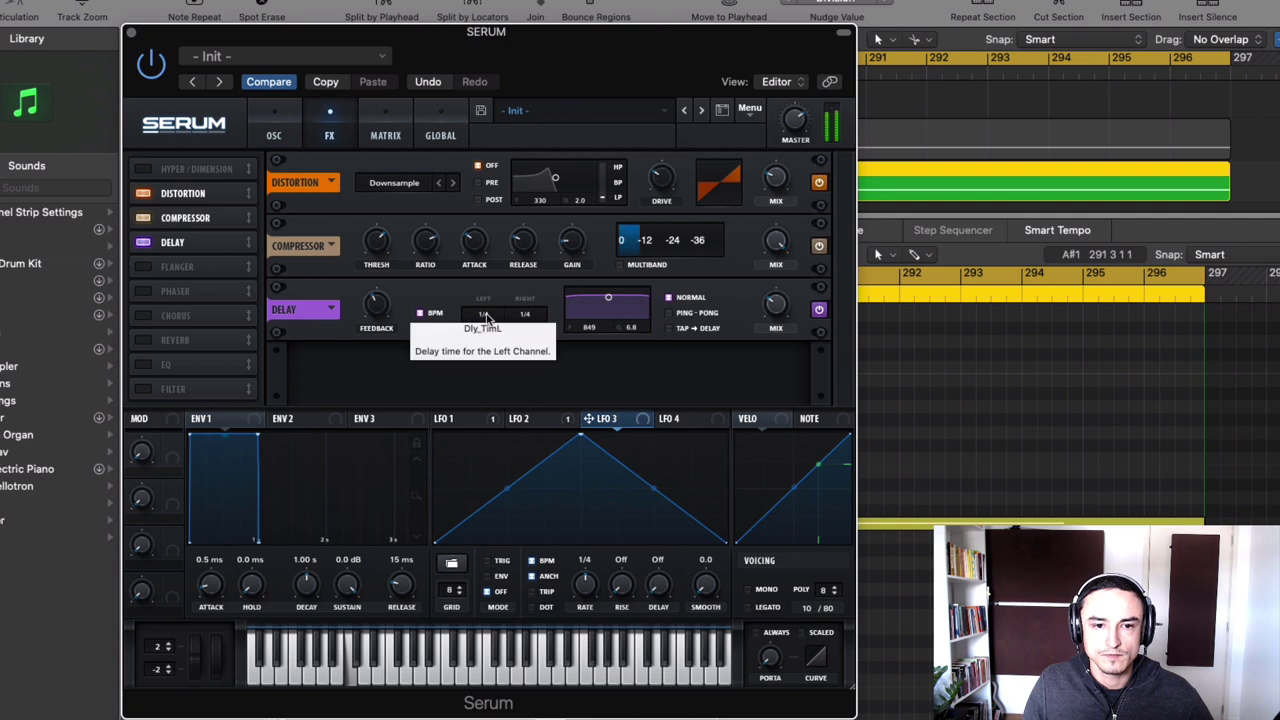
click(672, 312)
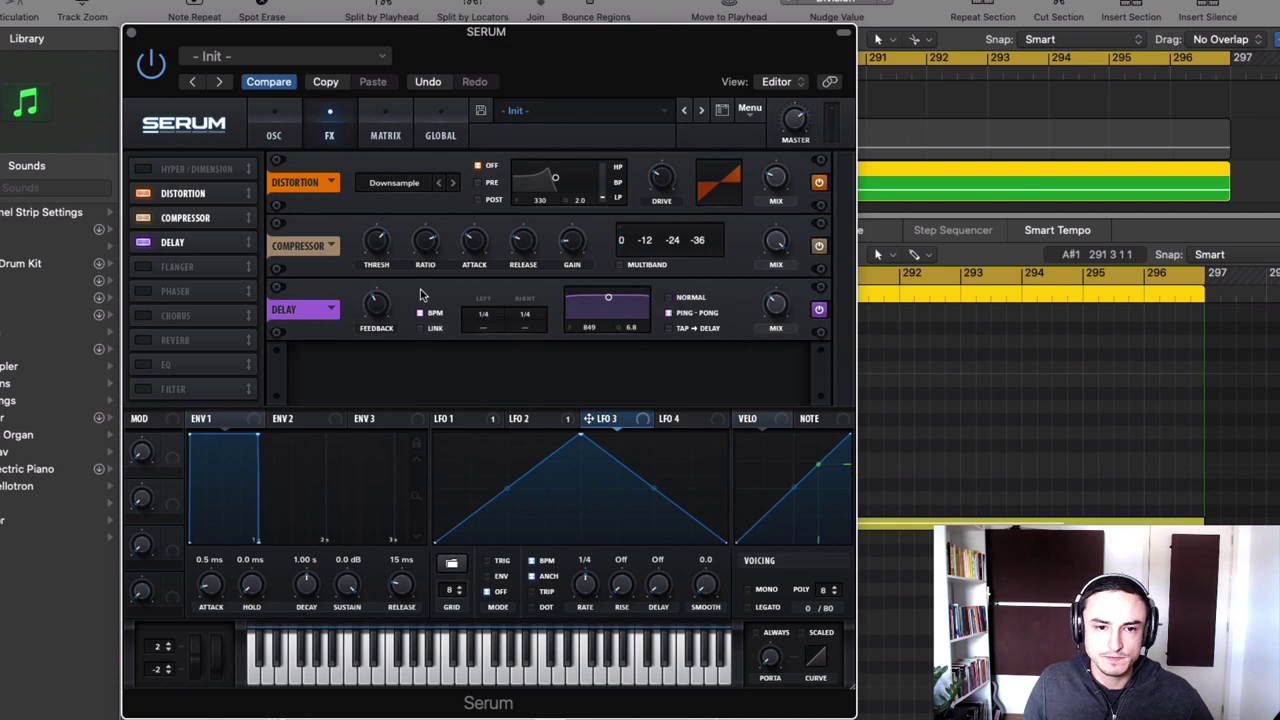
Set the delay times to dotted 1/128 for the left channel and dotted 1/64 for the right, and adjust the delay mix.
click(490, 333)
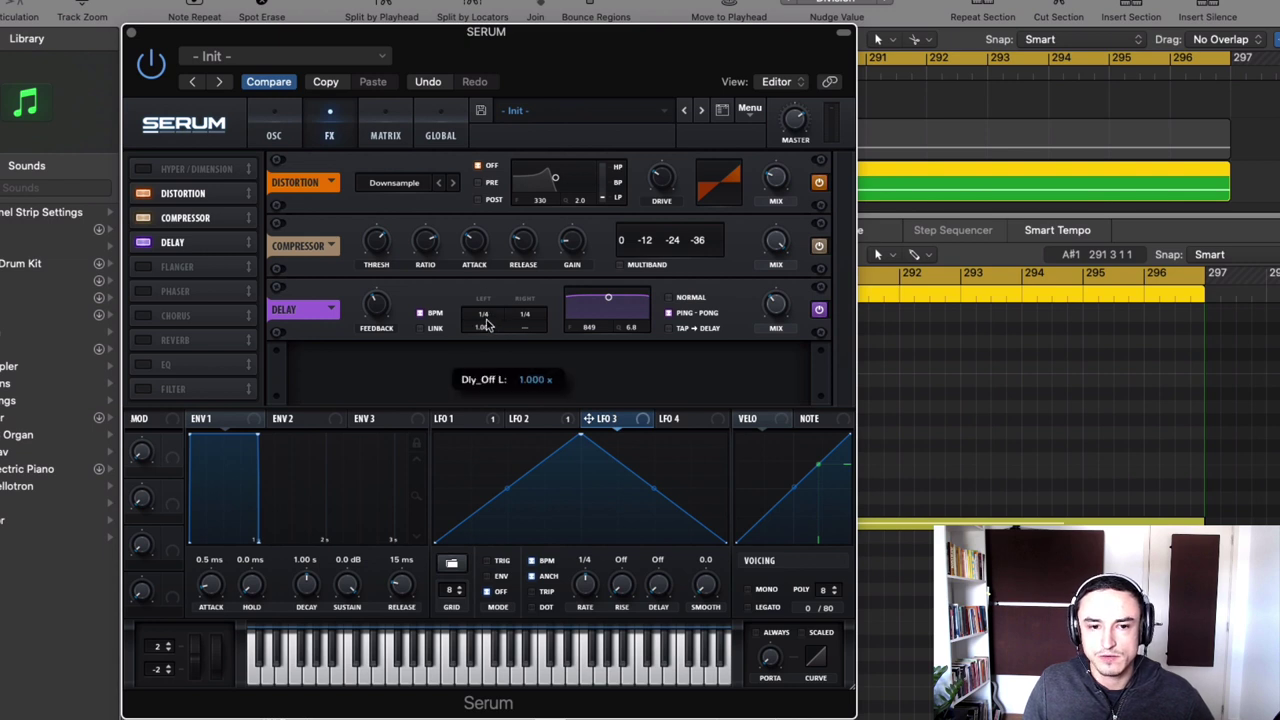
click(527, 333)
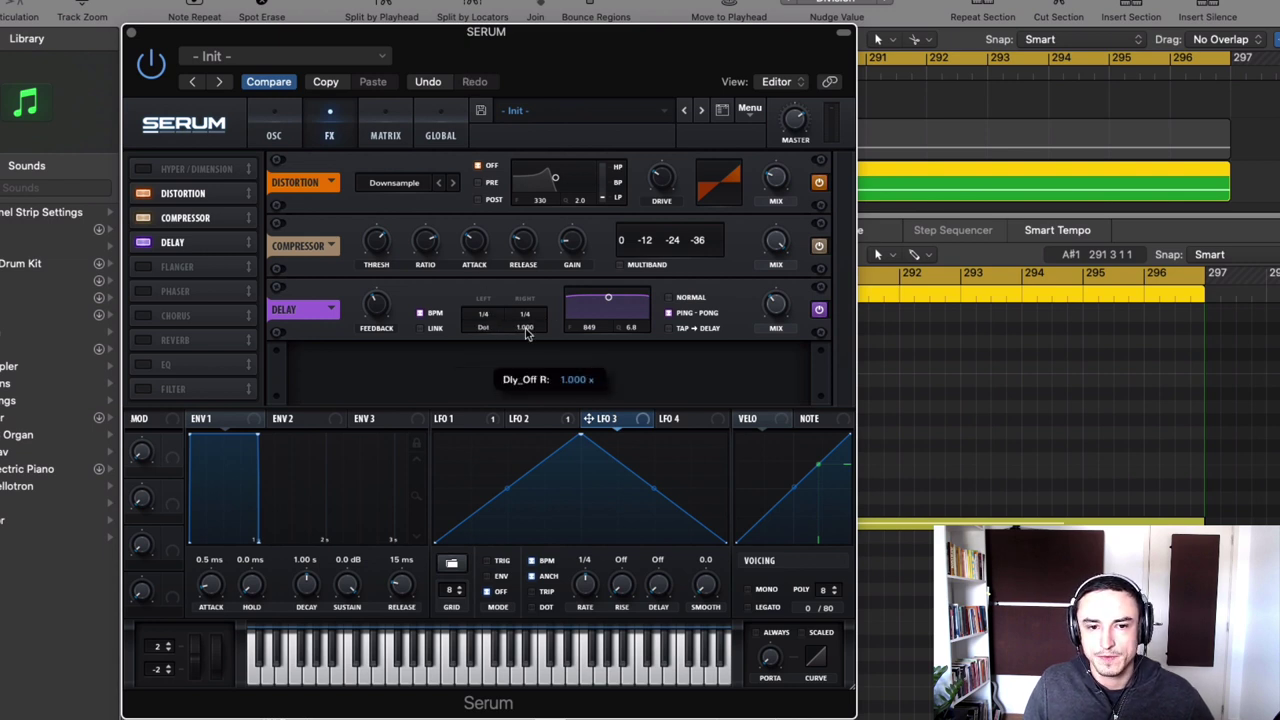
click(533, 332)
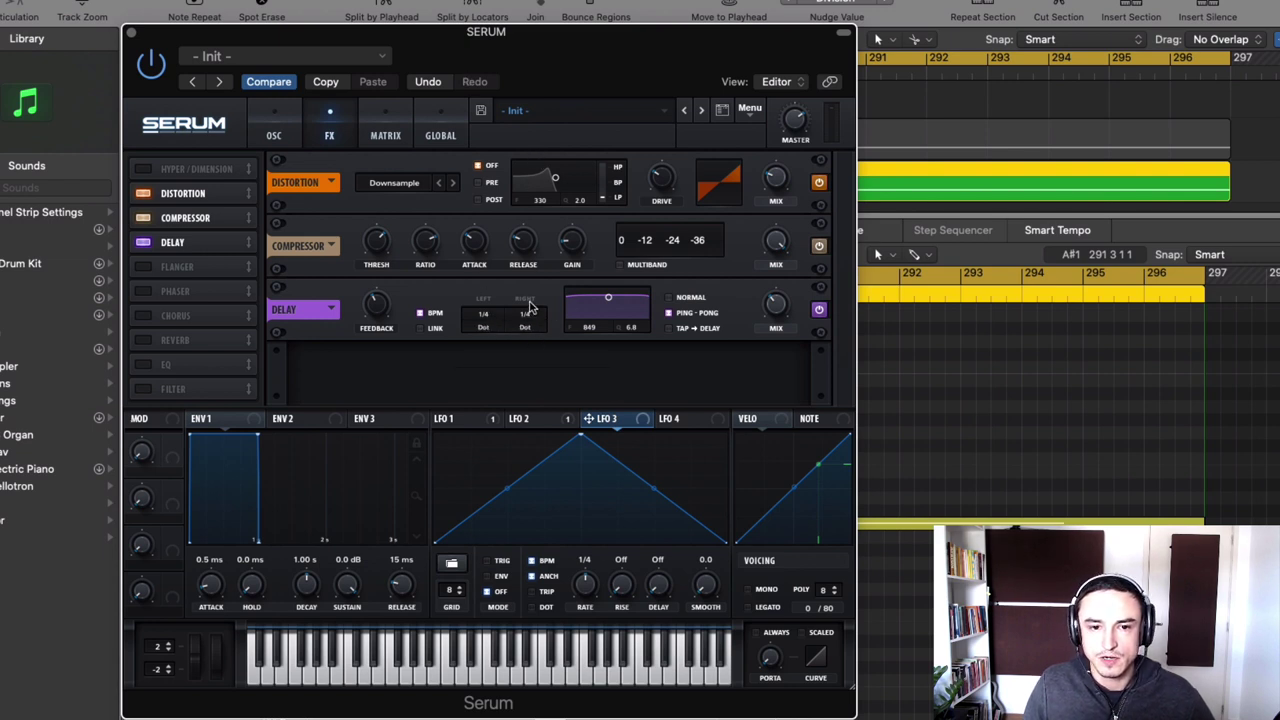
drag(486, 318, 490, 351)
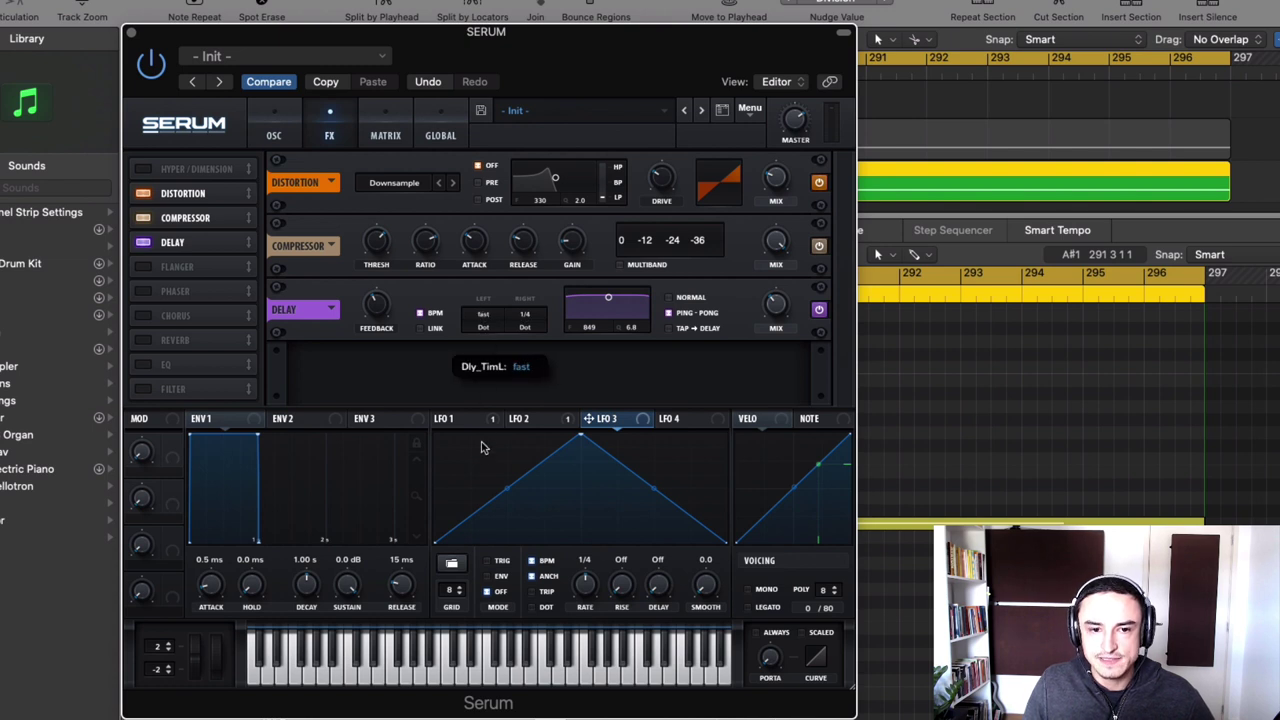
drag(488, 392, 486, 398)
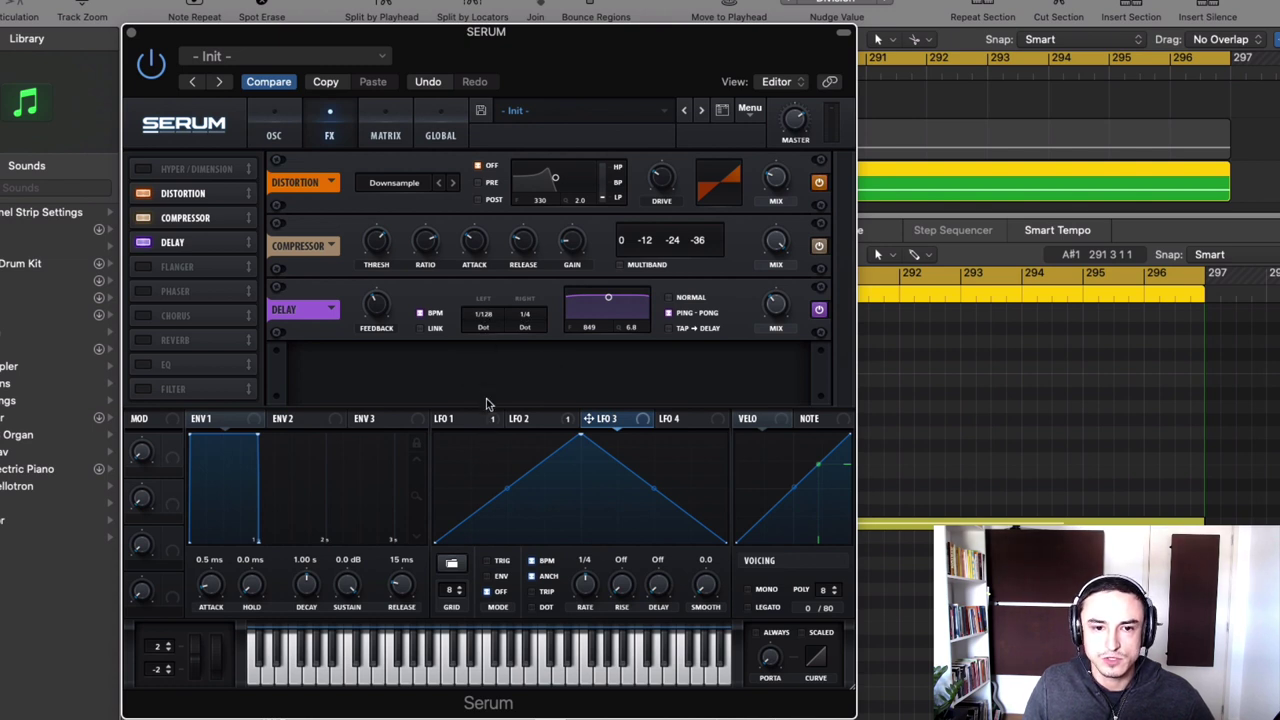
drag(527, 320, 534, 397)
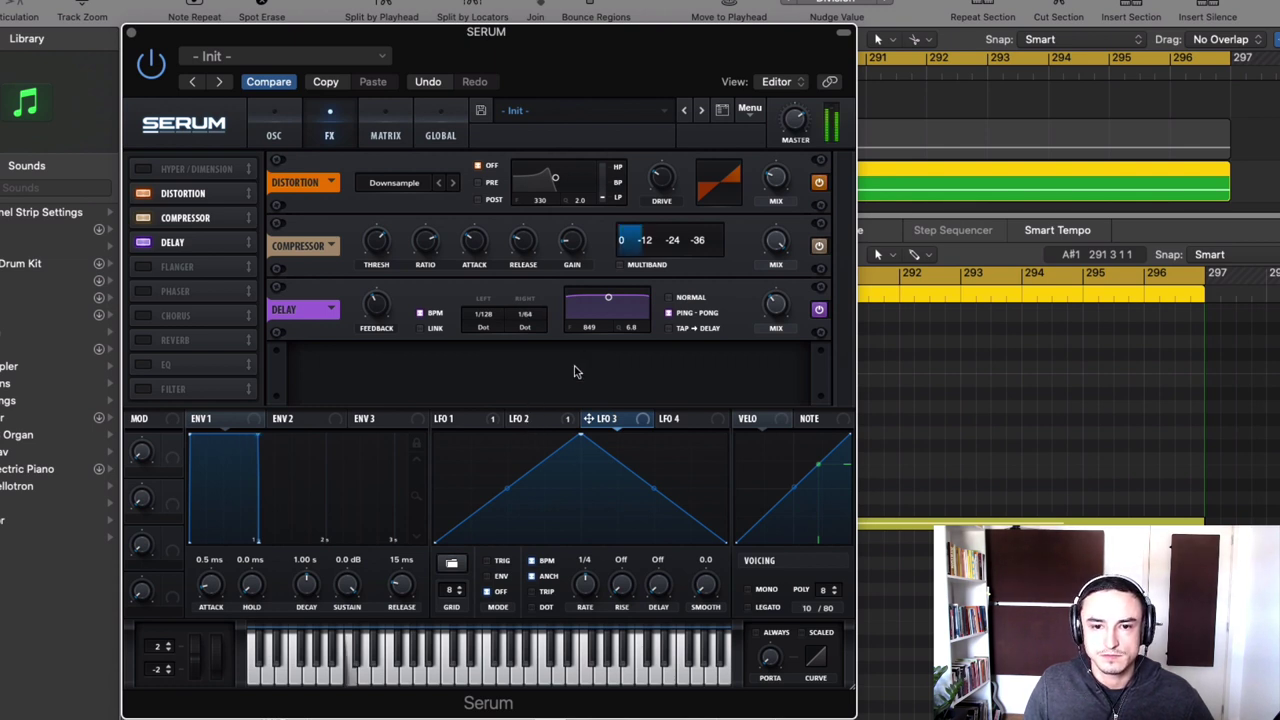
mouse_move(772, 311)
mouse_down()
mouse_move(790, 286)
mouse_move(782, 305)
mouse_up()
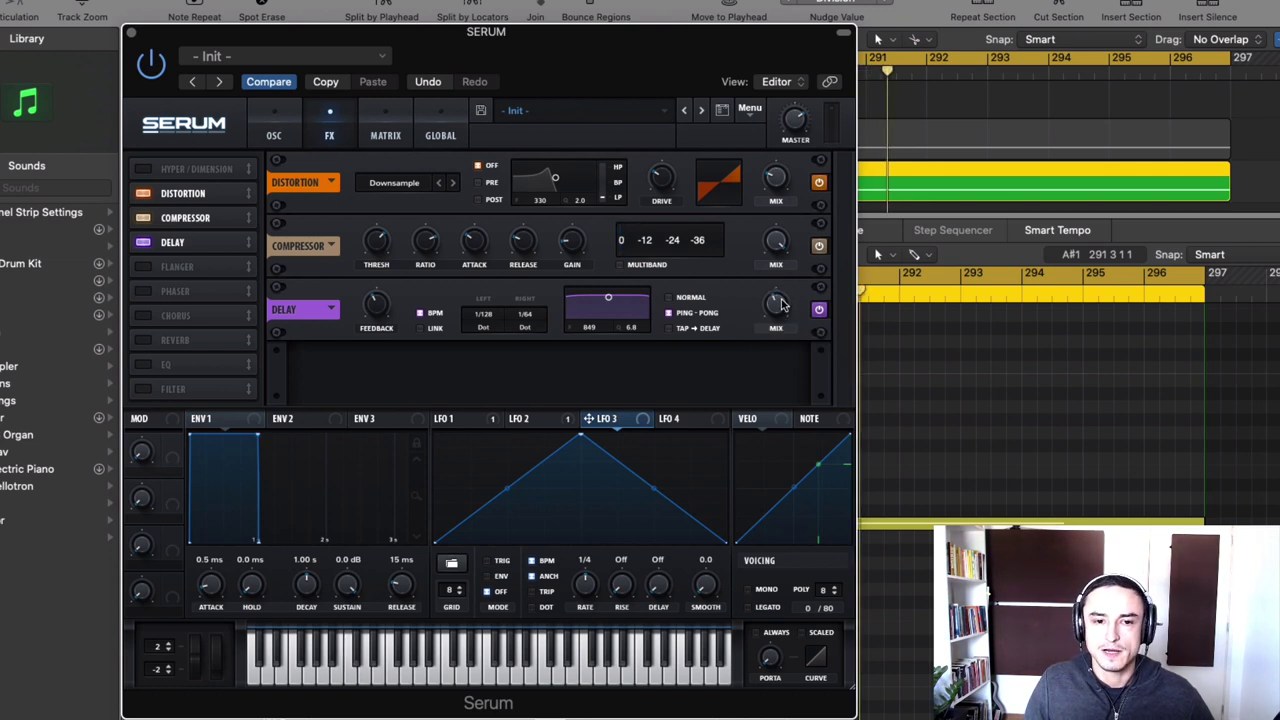
Modulate the delay's left and right time offsets negatively with Macro 1.
drag(172, 443, 495, 359)
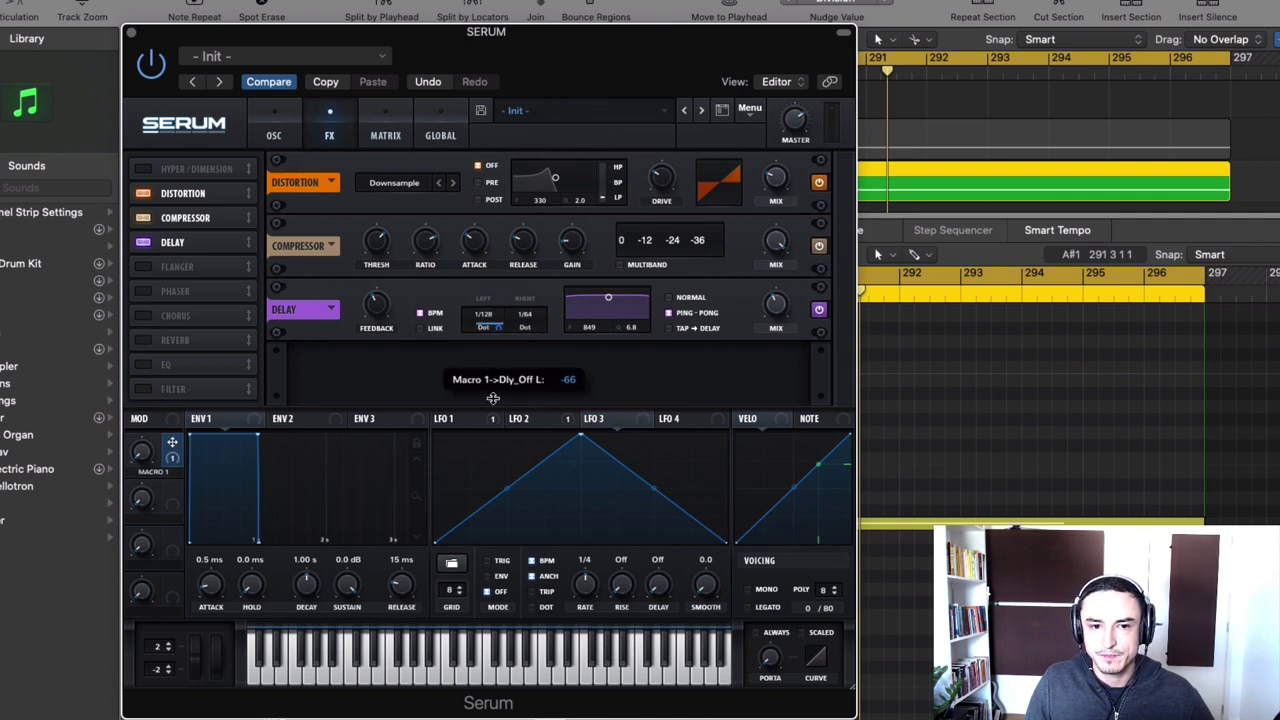
drag(493, 452, 495, 452)
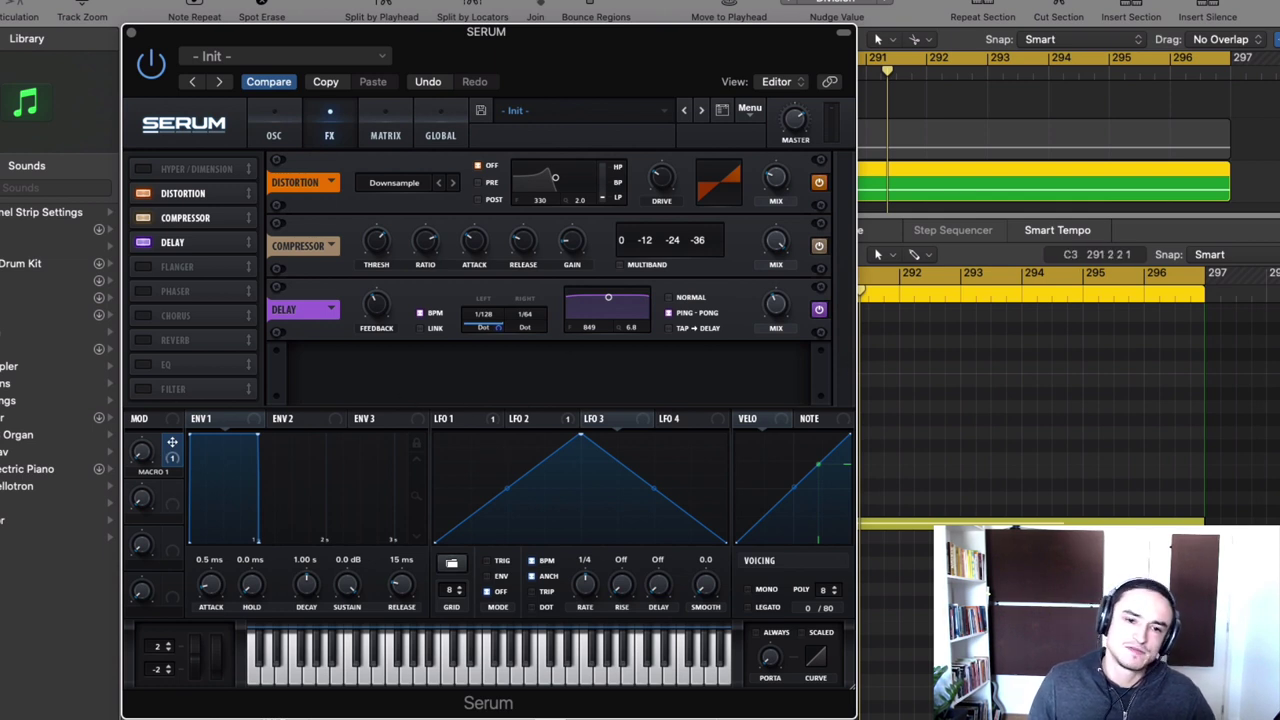
drag(172, 445, 534, 328)
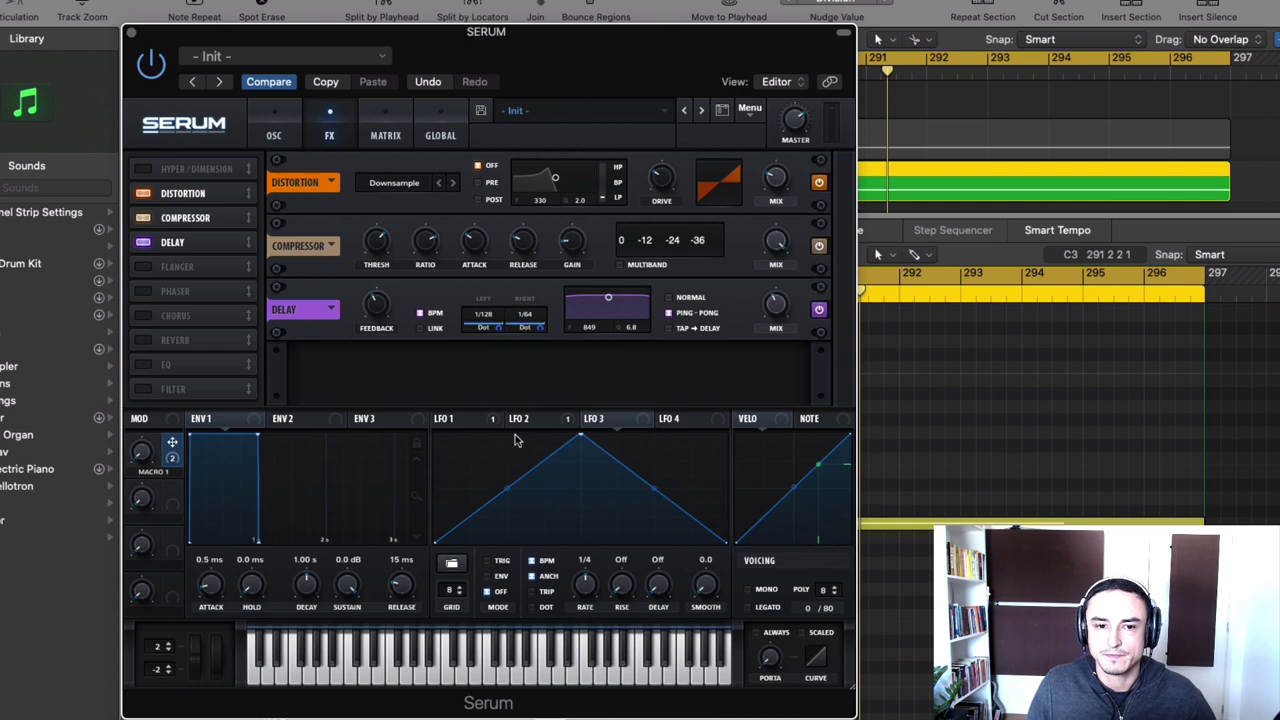
key(space)
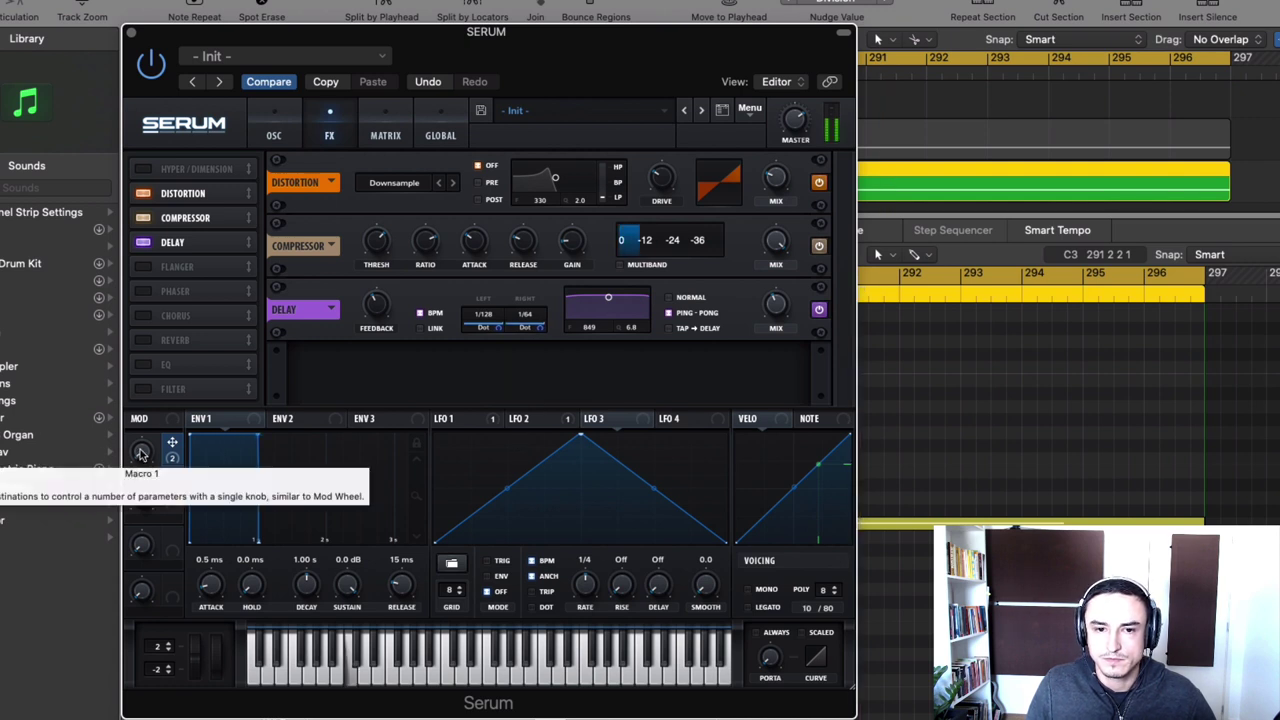
Set the delay's filter to 2487 Hz with a Q of 3.1, assign Macro 1 to the delay mix and audition the macro's sweep.
drag(608, 298, 623, 314)
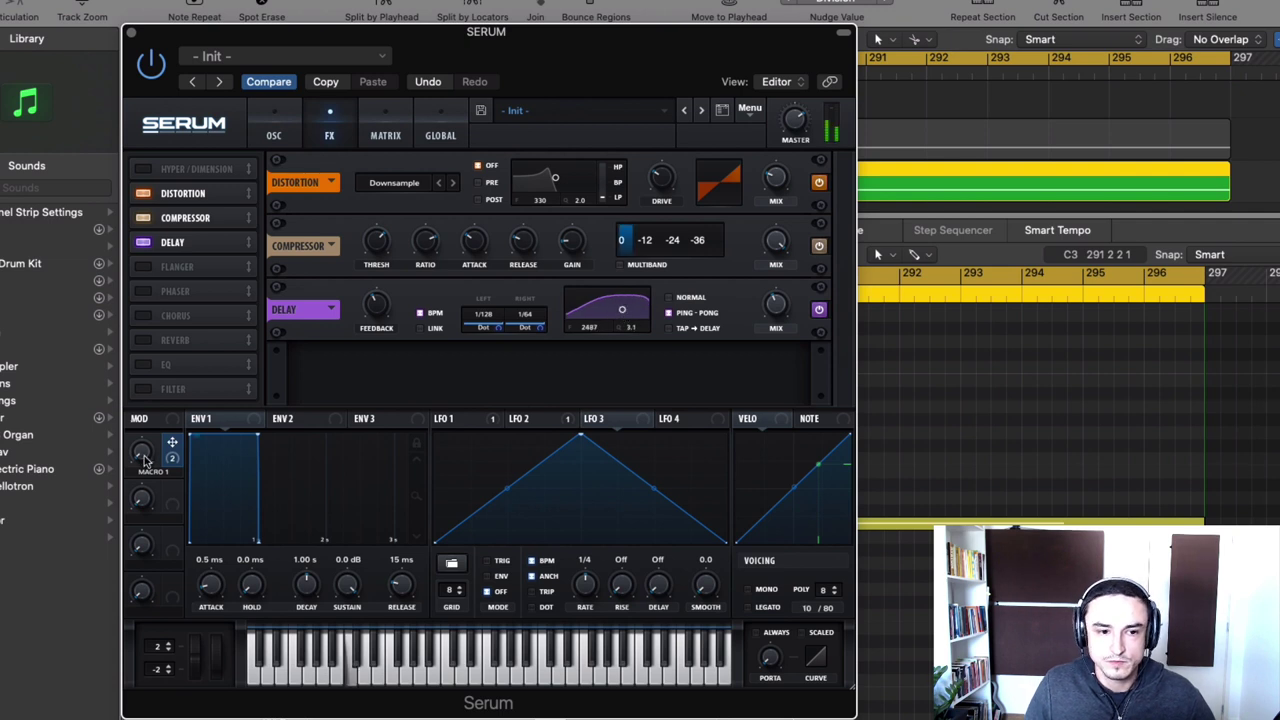
drag(147, 456, 149, 424)
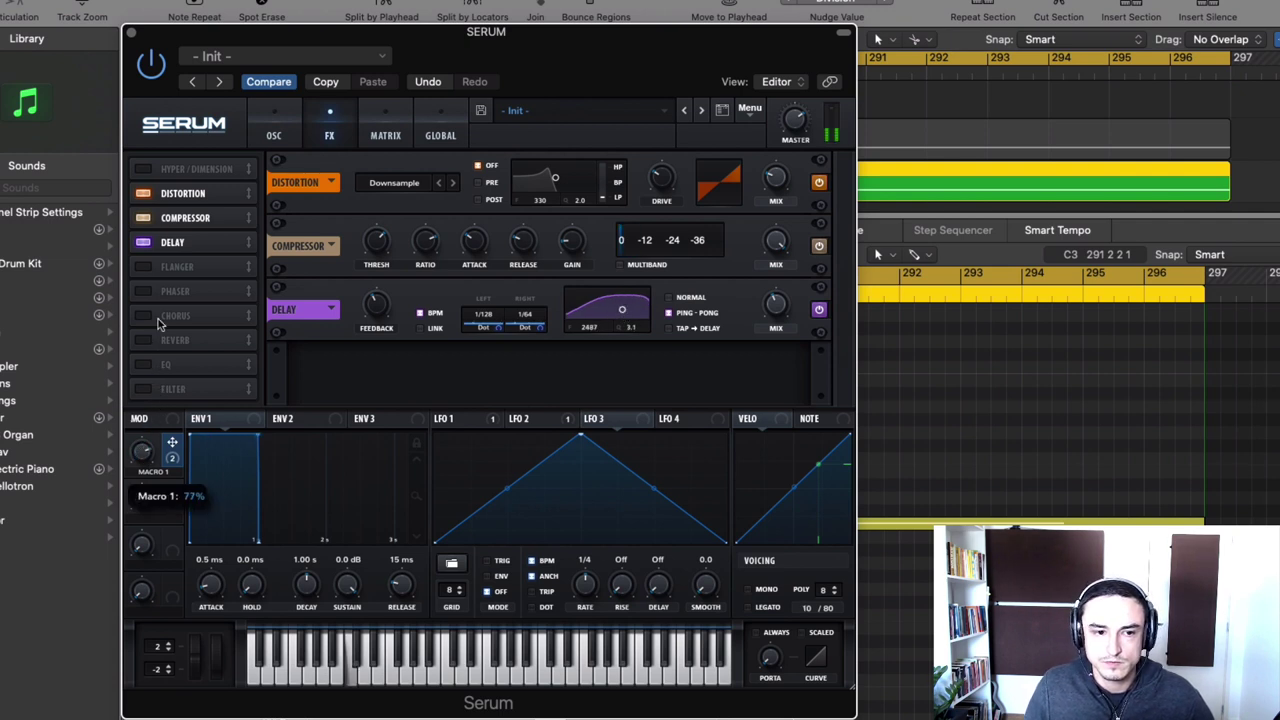
drag(160, 323, 130, 511)
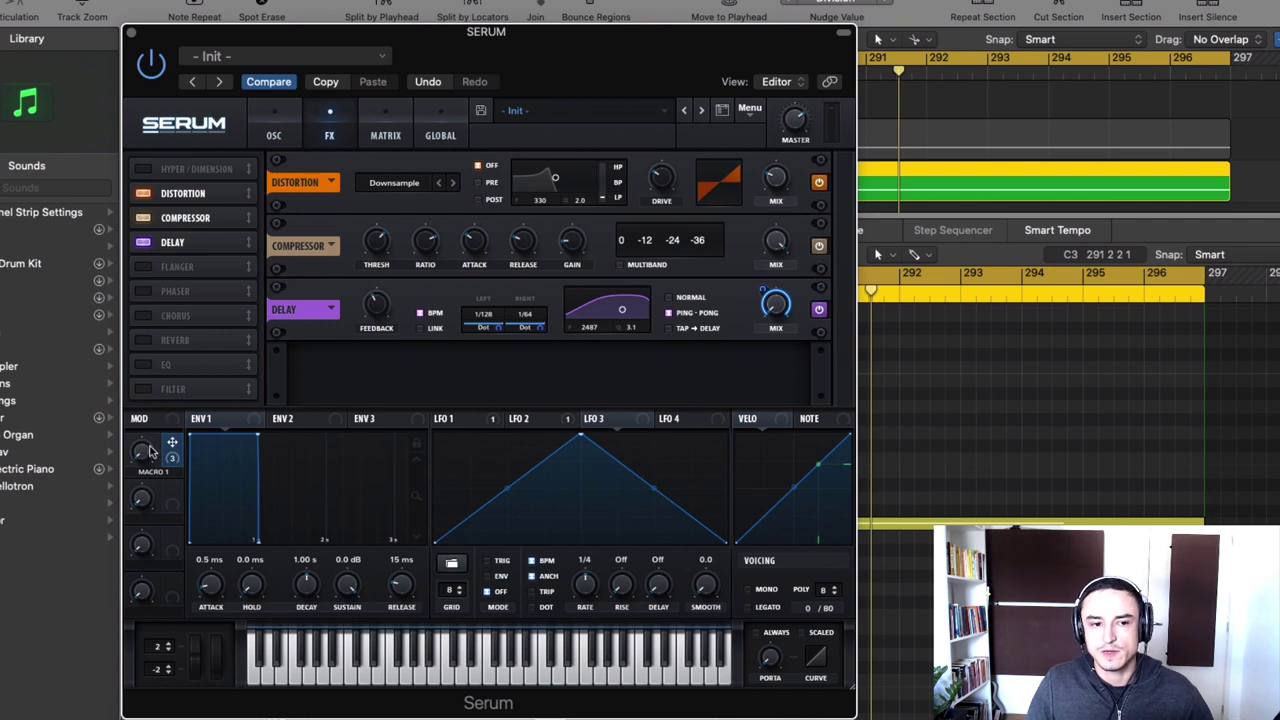
drag(150, 452, 141, 410)
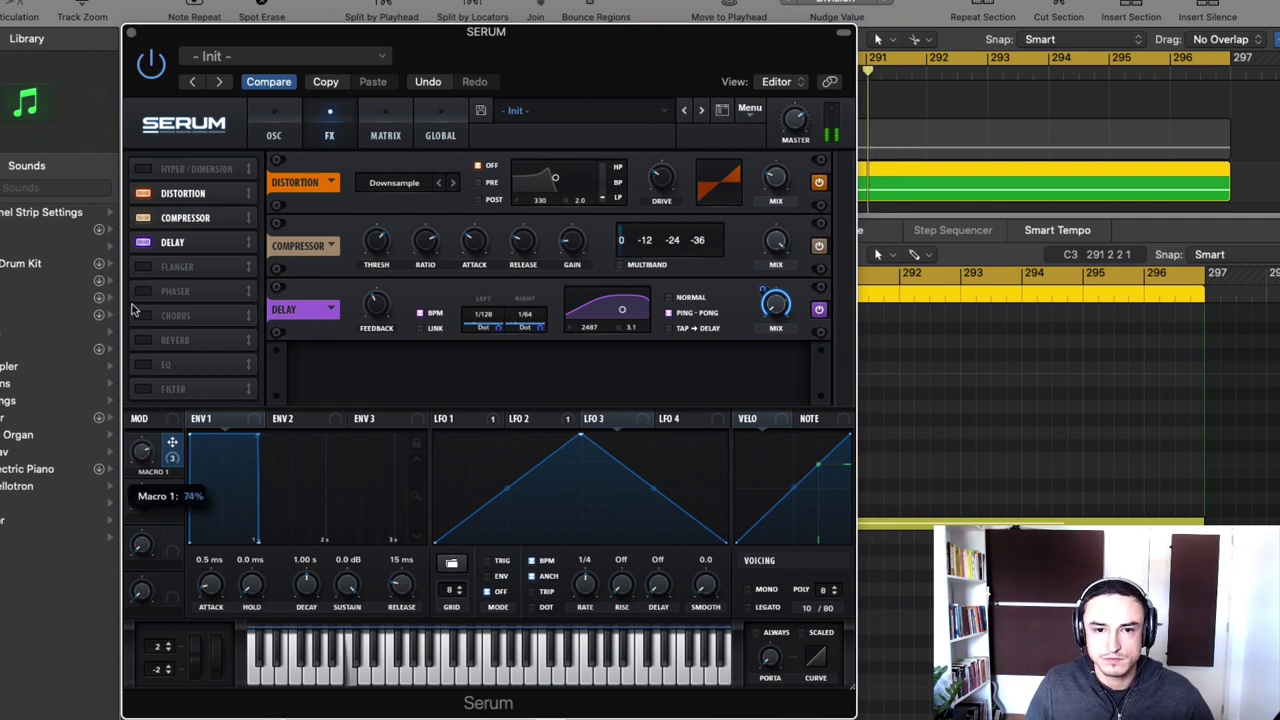
drag(133, 308, 115, 358)
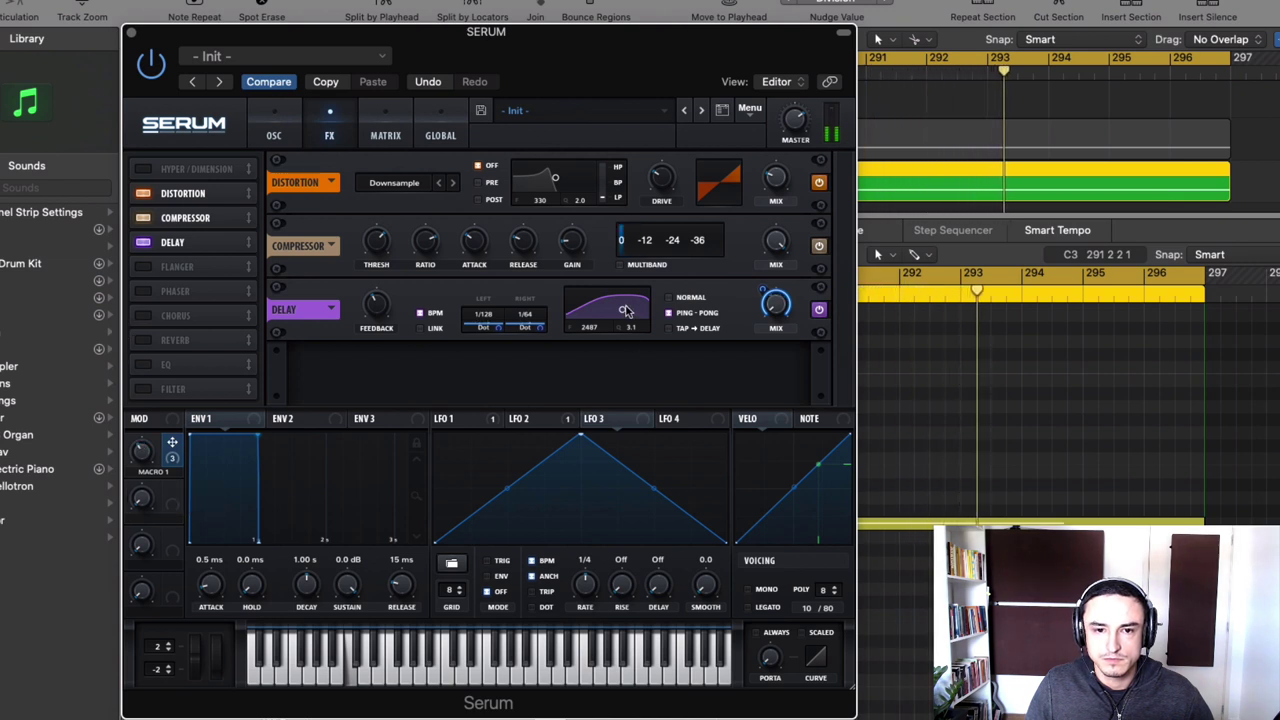
Set the delay's filter to 1426 Hz with a Q of 3.3, raise the feedback and sweep Macro 1 up.
mouse_move(622, 309)
mouse_down()
mouse_move(596, 305)
mouse_move(610, 320)
mouse_move(615, 310)
mouse_up()
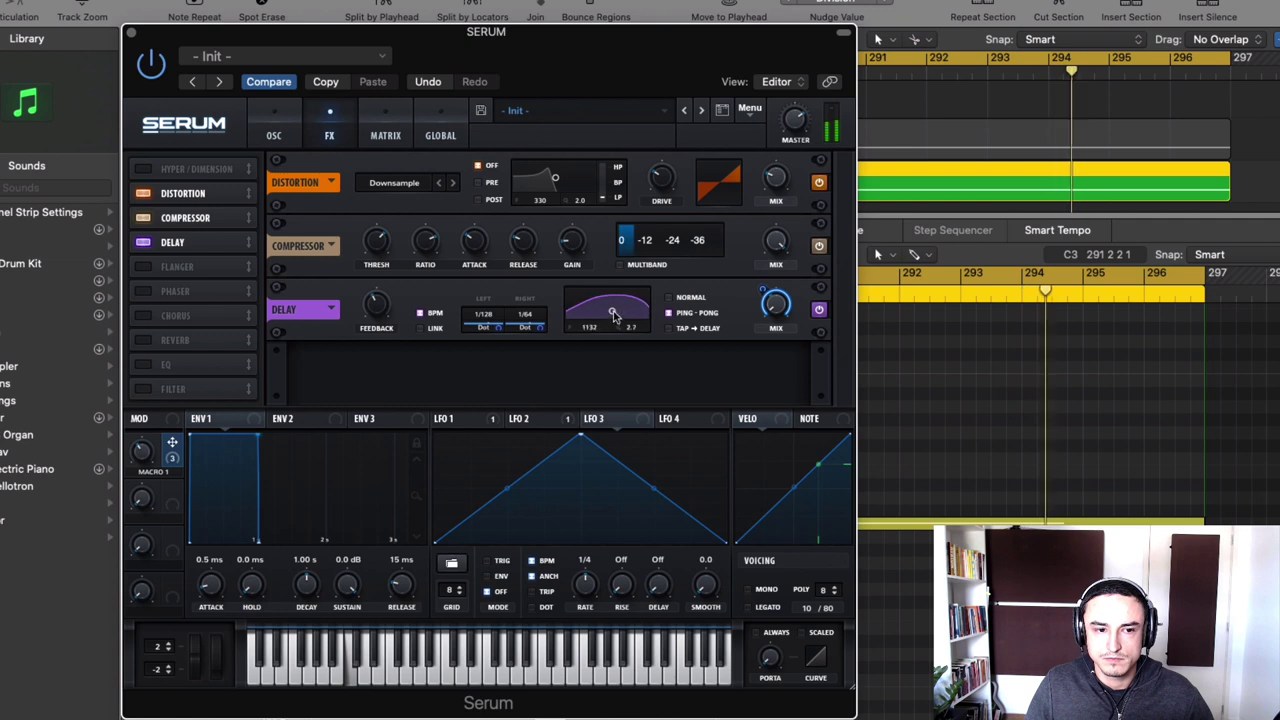
drag(142, 452, 164, 389)
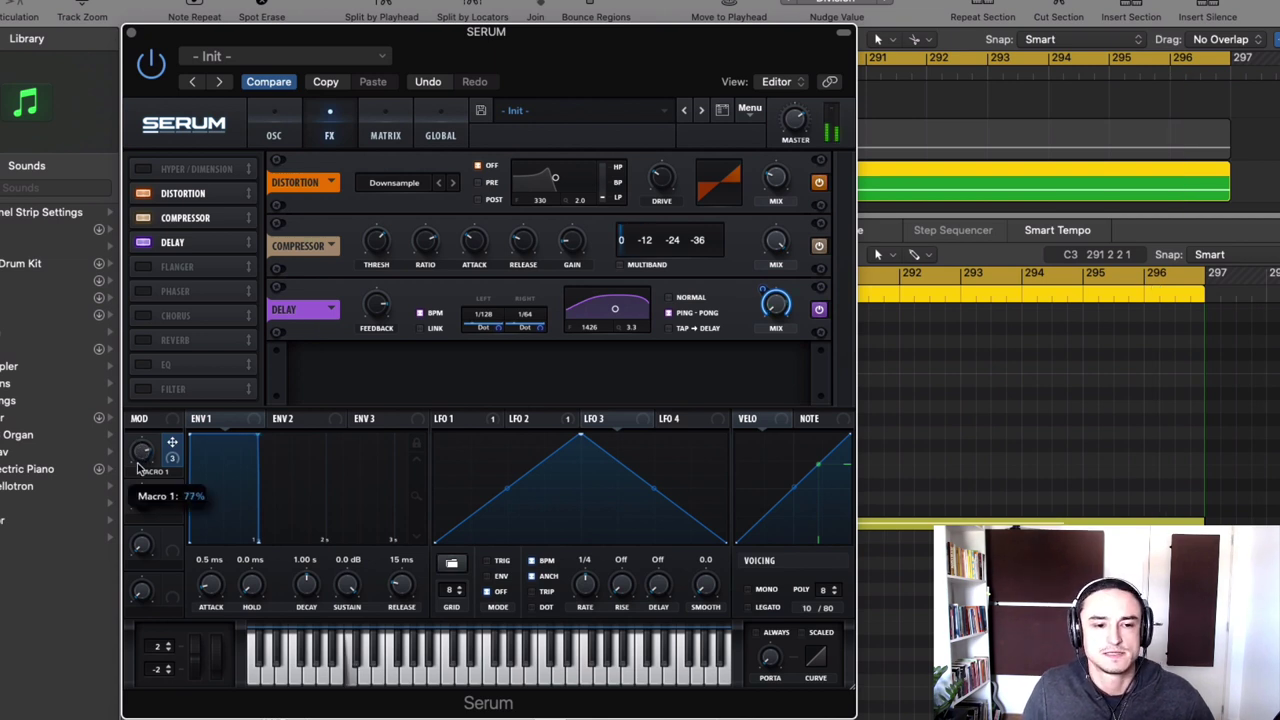
drag(128, 503, 158, 421)
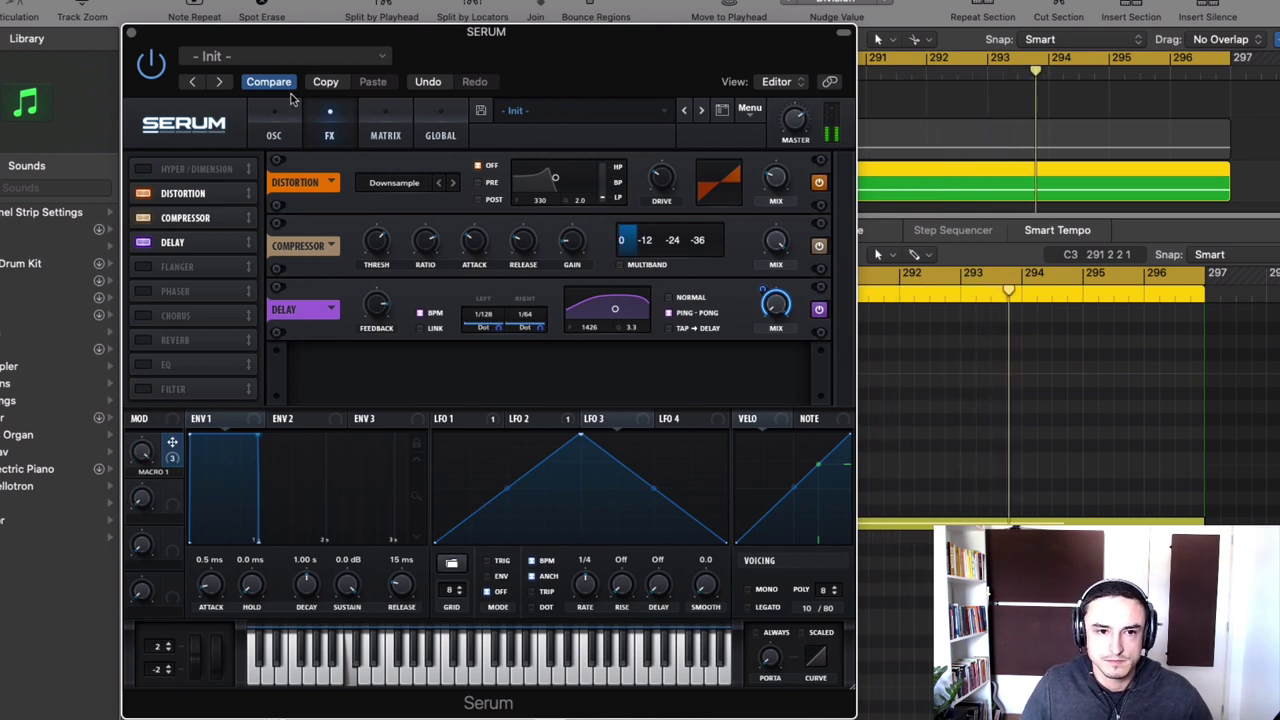
Audition several spectral wavetables for oscillator A and settle on Gremlin [SN].
click(273, 128)
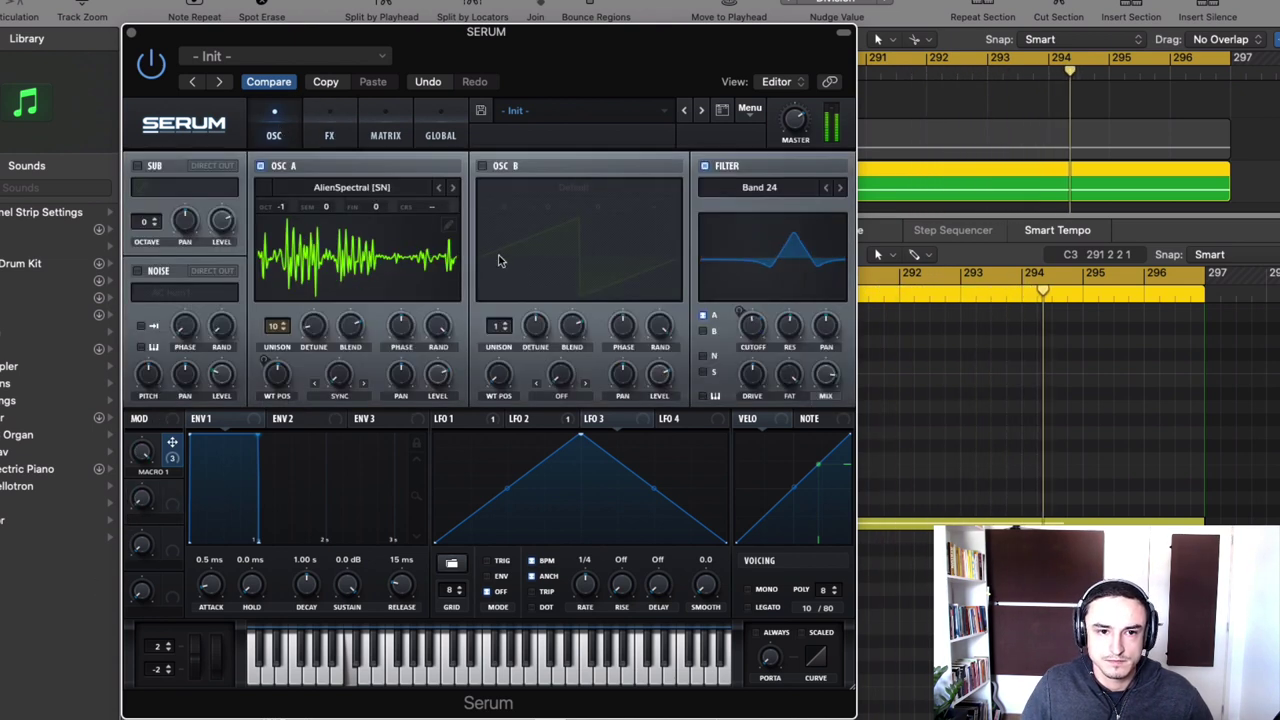
click(452, 188)
click(452, 188)
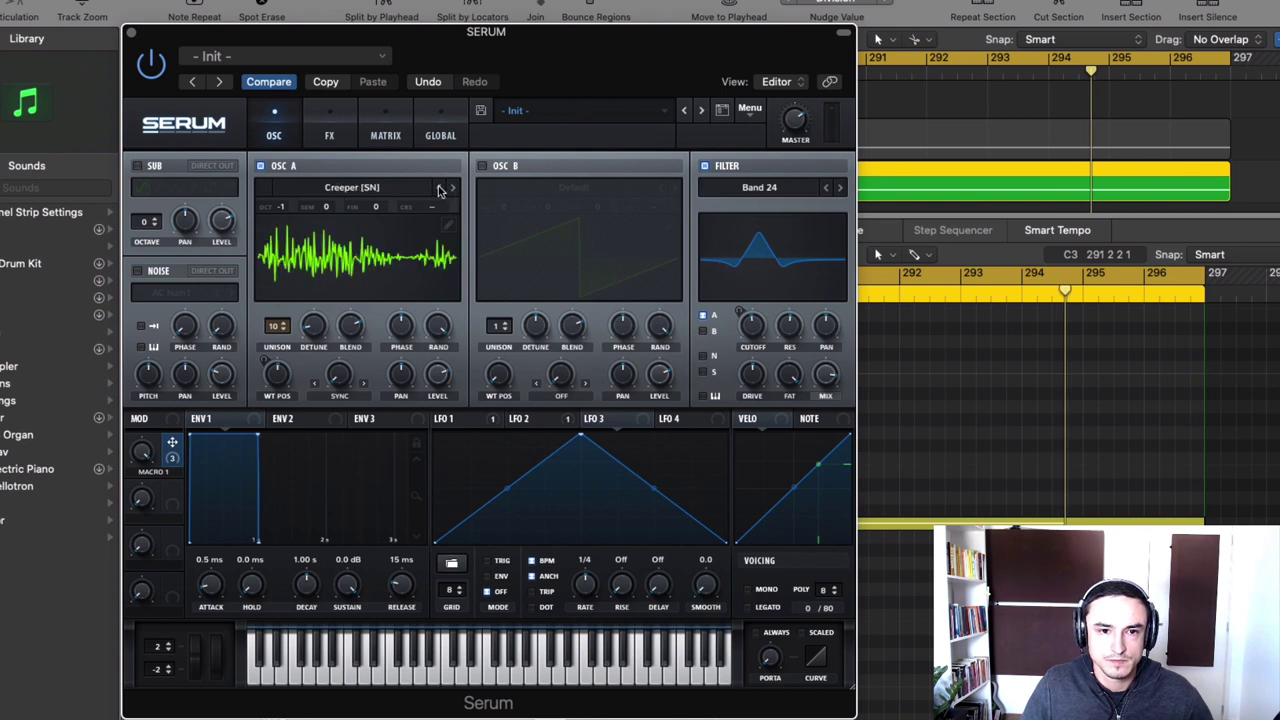
click(438, 189)
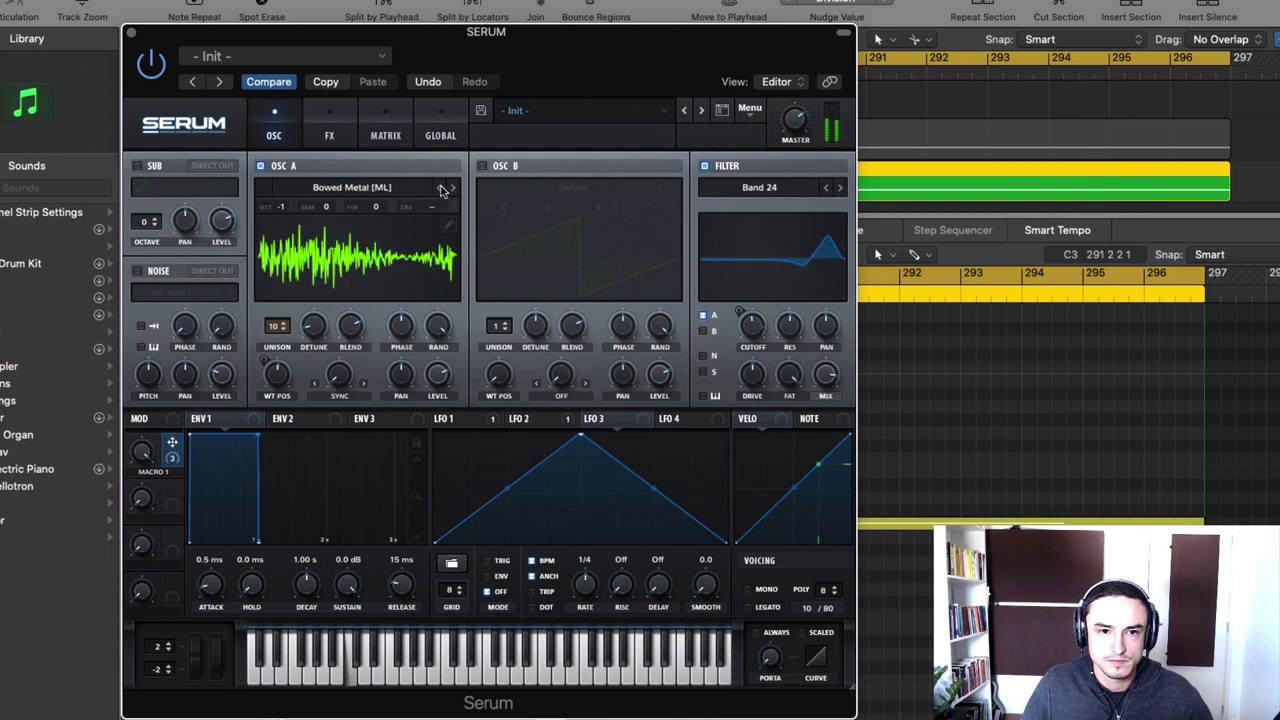
click(452, 188)
click(452, 188)
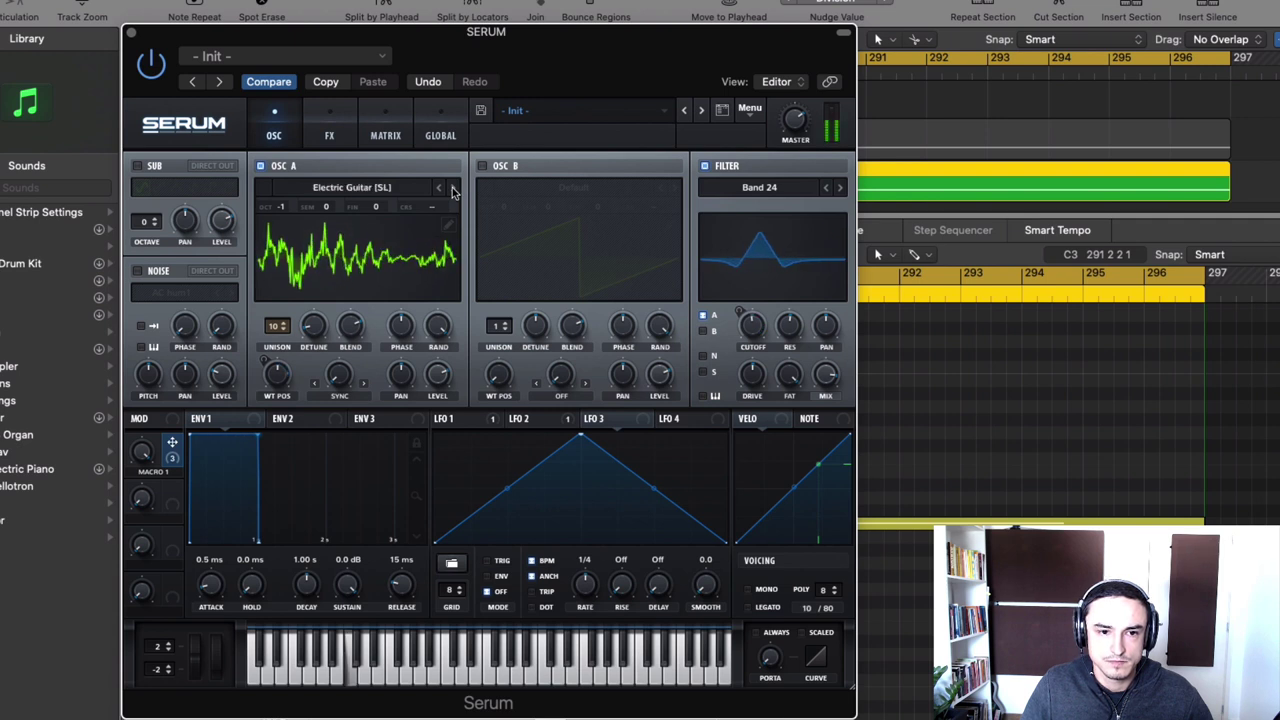
click(452, 188)
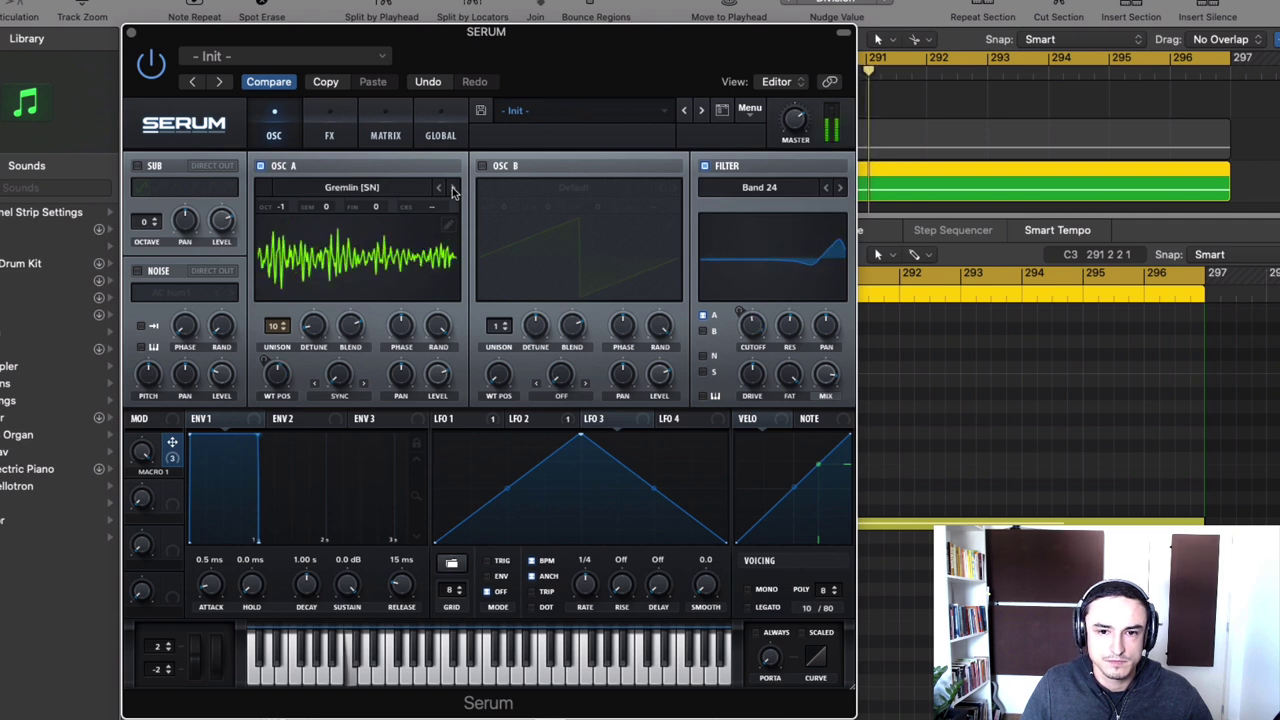
Set LFO 2's rate to 1.1 Hz and turn Macro 1 down.
click(522, 419)
mouse_move(573, 577)
mouse_down()
mouse_move(588, 549)
mouse_move(589, 585)
mouse_up()
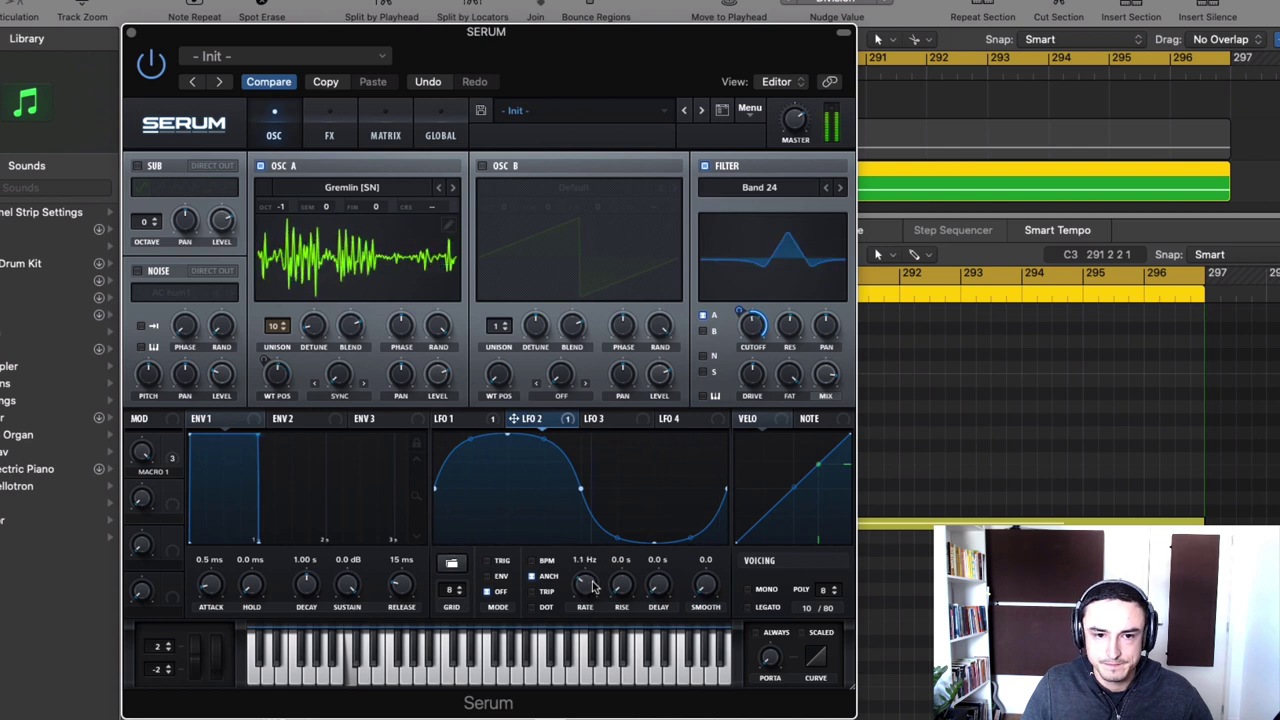
drag(146, 455, 132, 635)
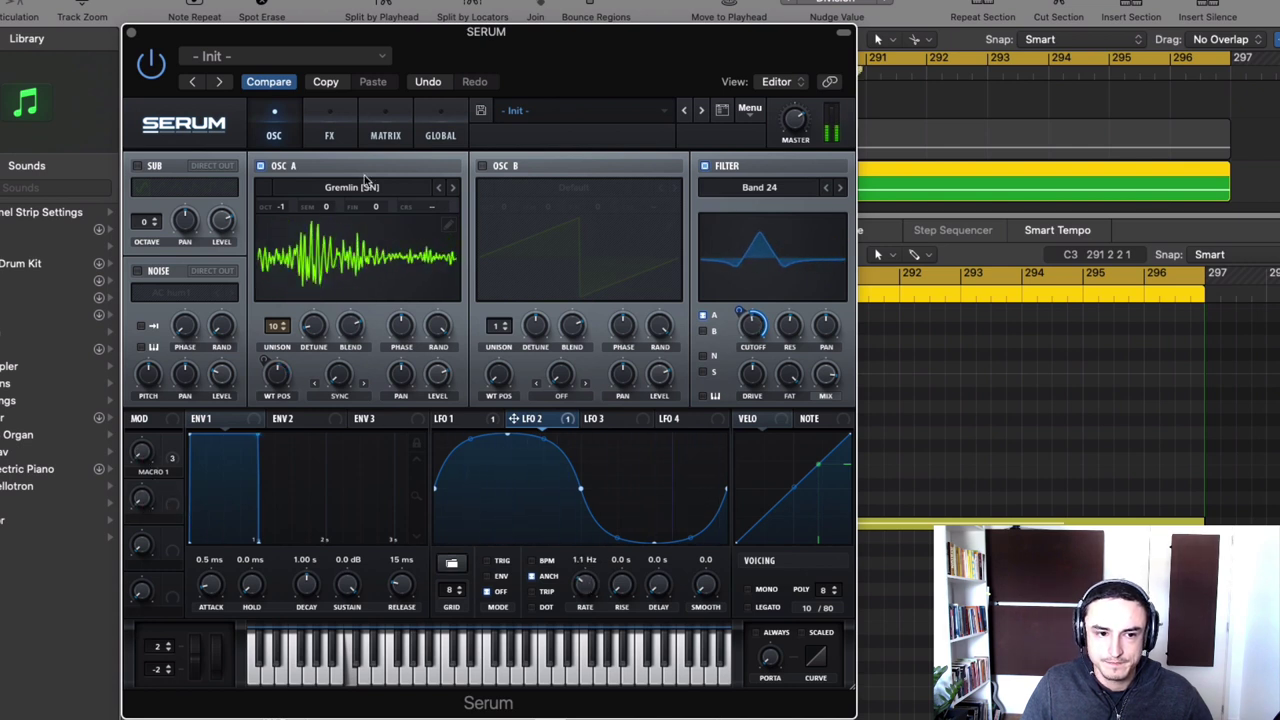
Enable the reverb and filter effects, place the filter ahead of the reverb, and set the MG Low 6 filter's cutoff to about 4038 Hz.
click(386, 134)
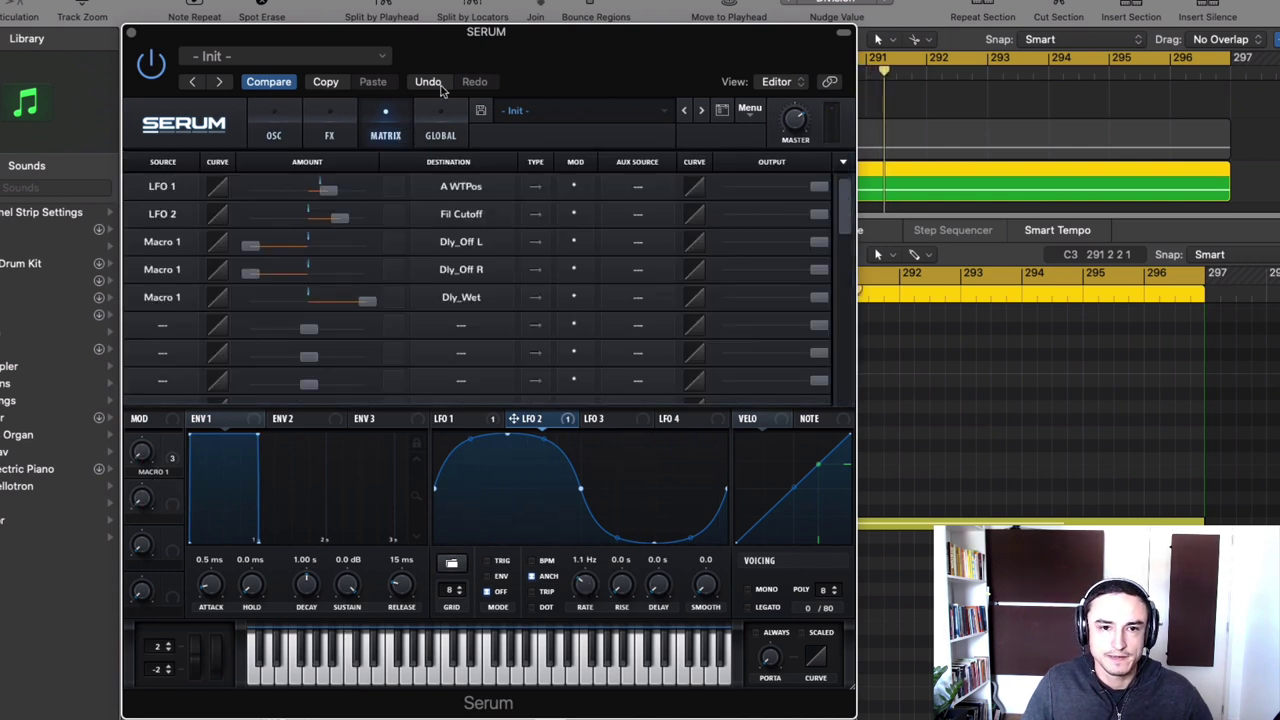
click(440, 134)
click(330, 135)
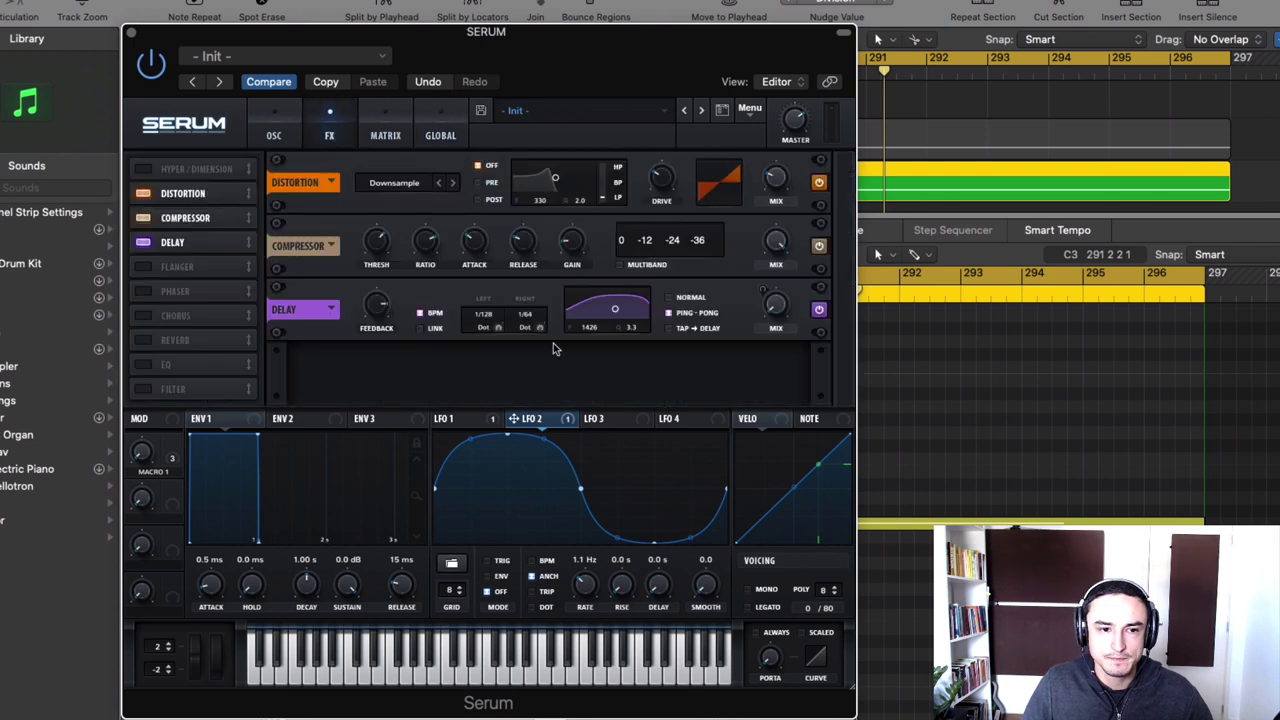
click(145, 342)
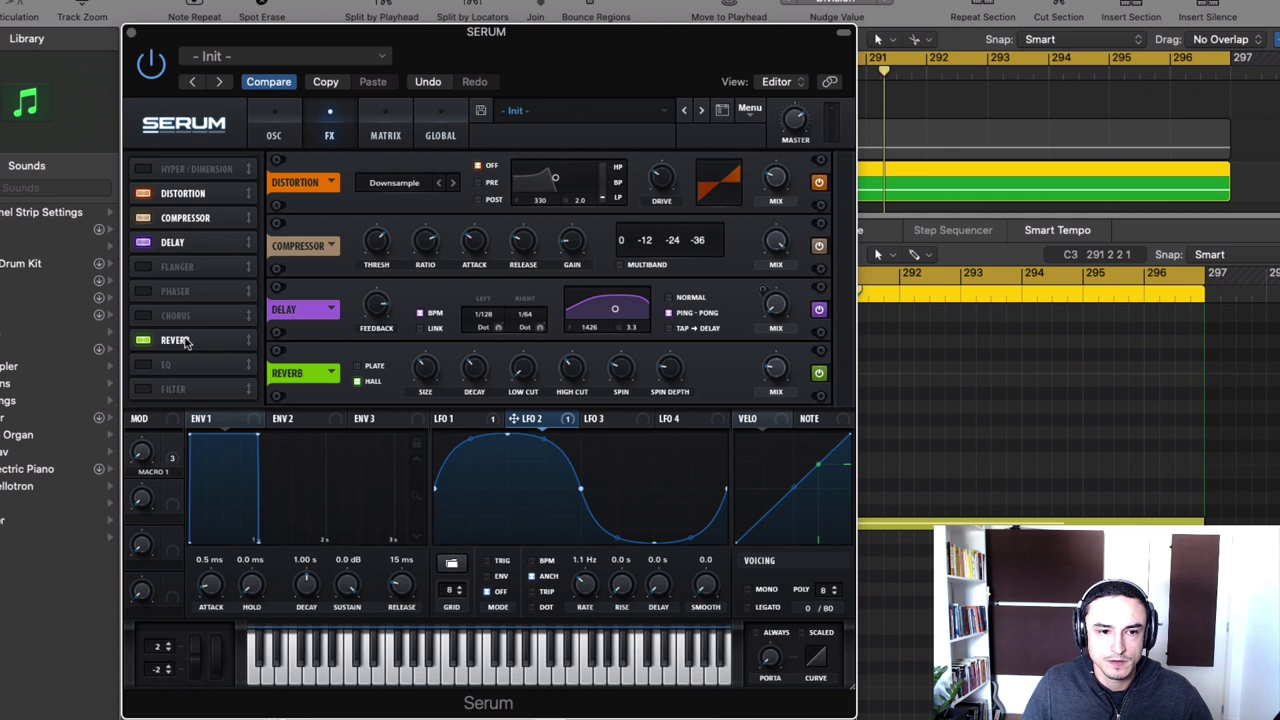
click(145, 388)
drag(175, 388, 195, 345)
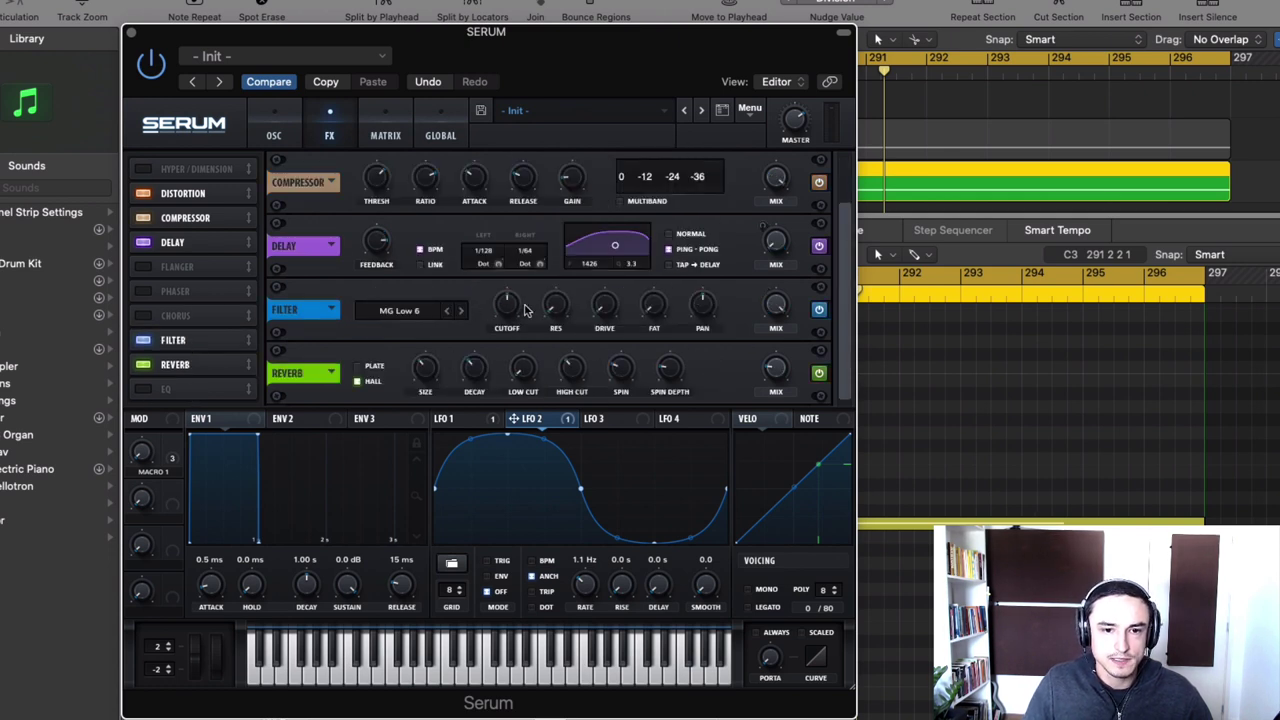
drag(506, 306, 509, 256)
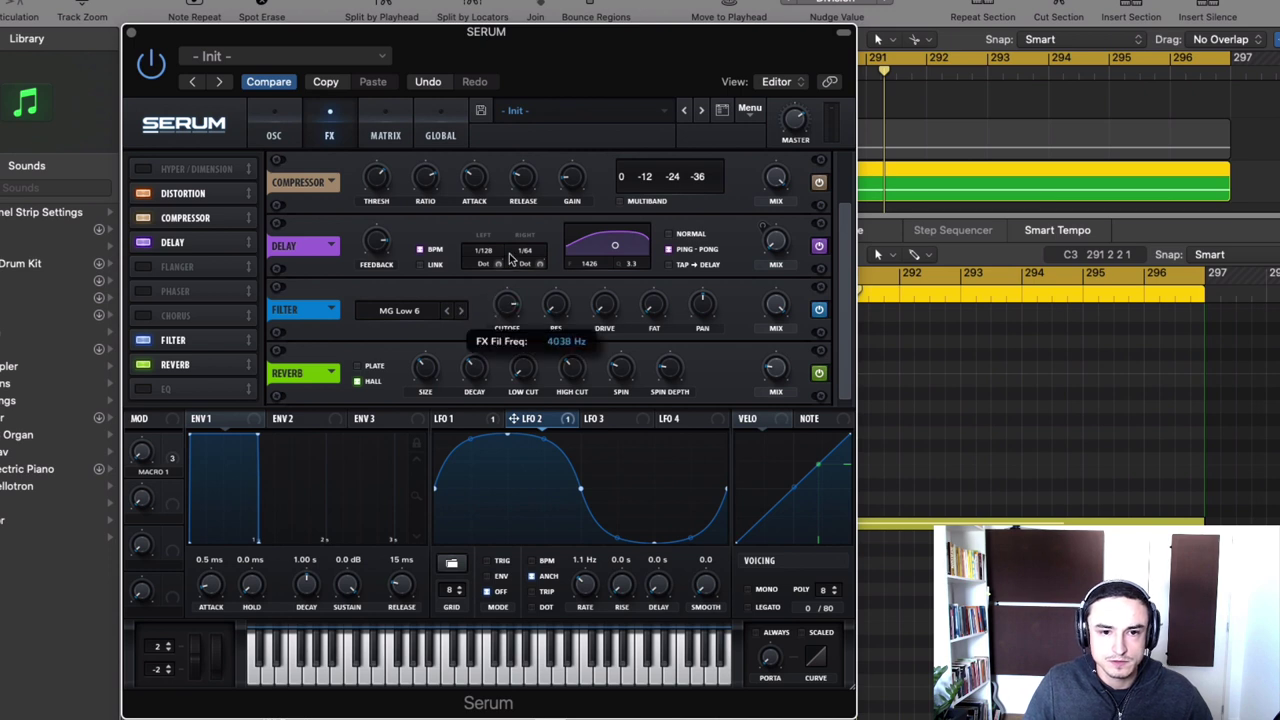
mouse_move(515, 304)
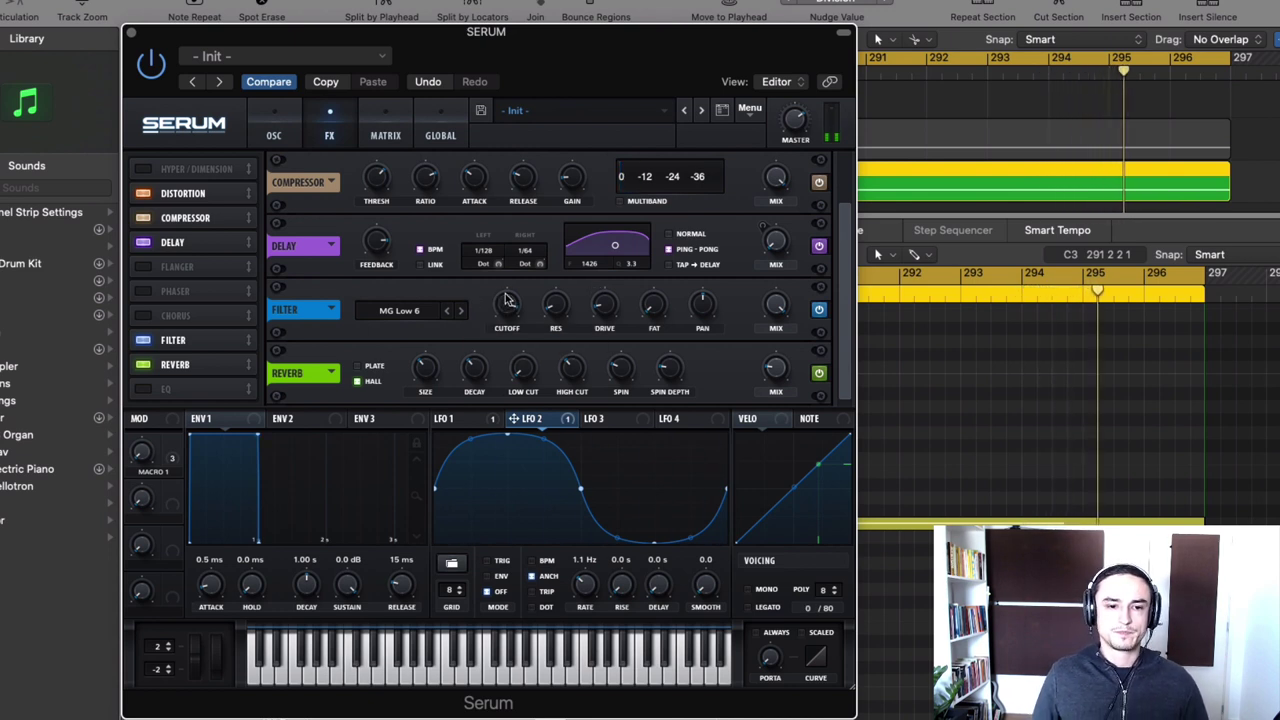
Switch the reverb to Plate and insert an EQ ahead of it with its low band set as a low cut and its Q adjusted.
click(356, 367)
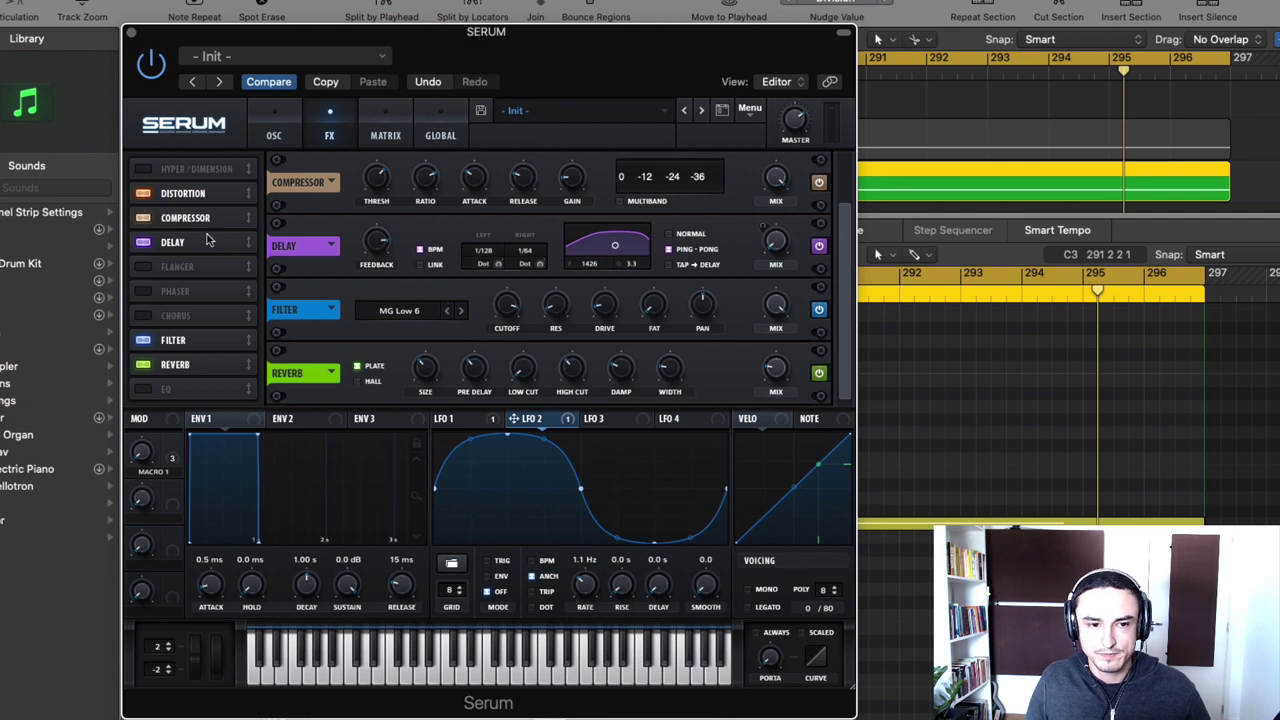
click(143, 390)
drag(173, 387, 171, 348)
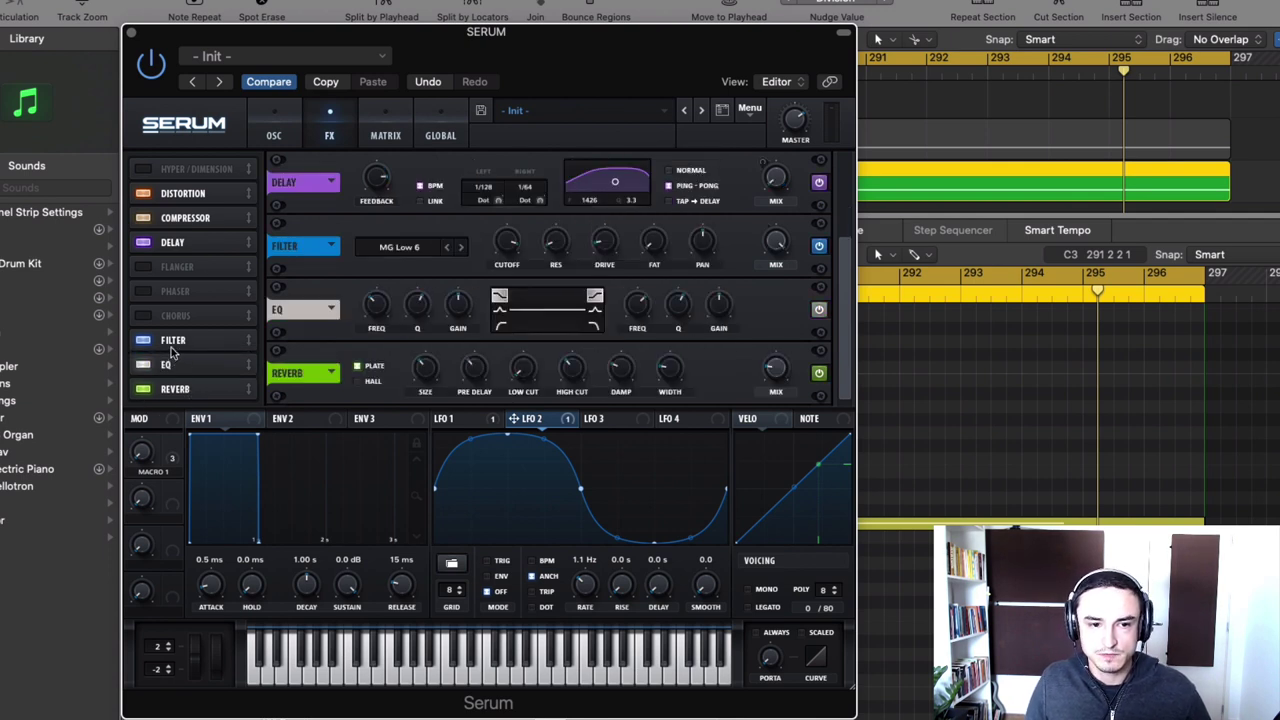
click(499, 323)
drag(433, 298, 433, 288)
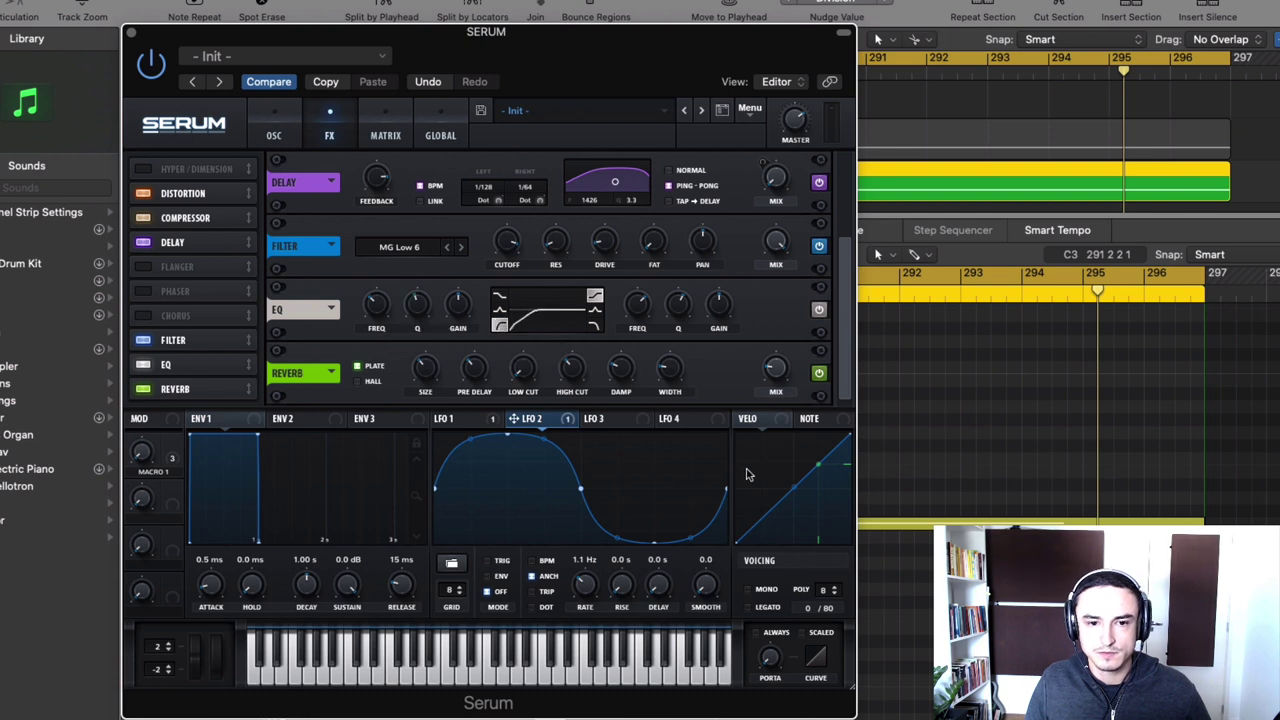
Play the loop while enlarging the plate reverb's size and adjusting its wet mix.
key(space)
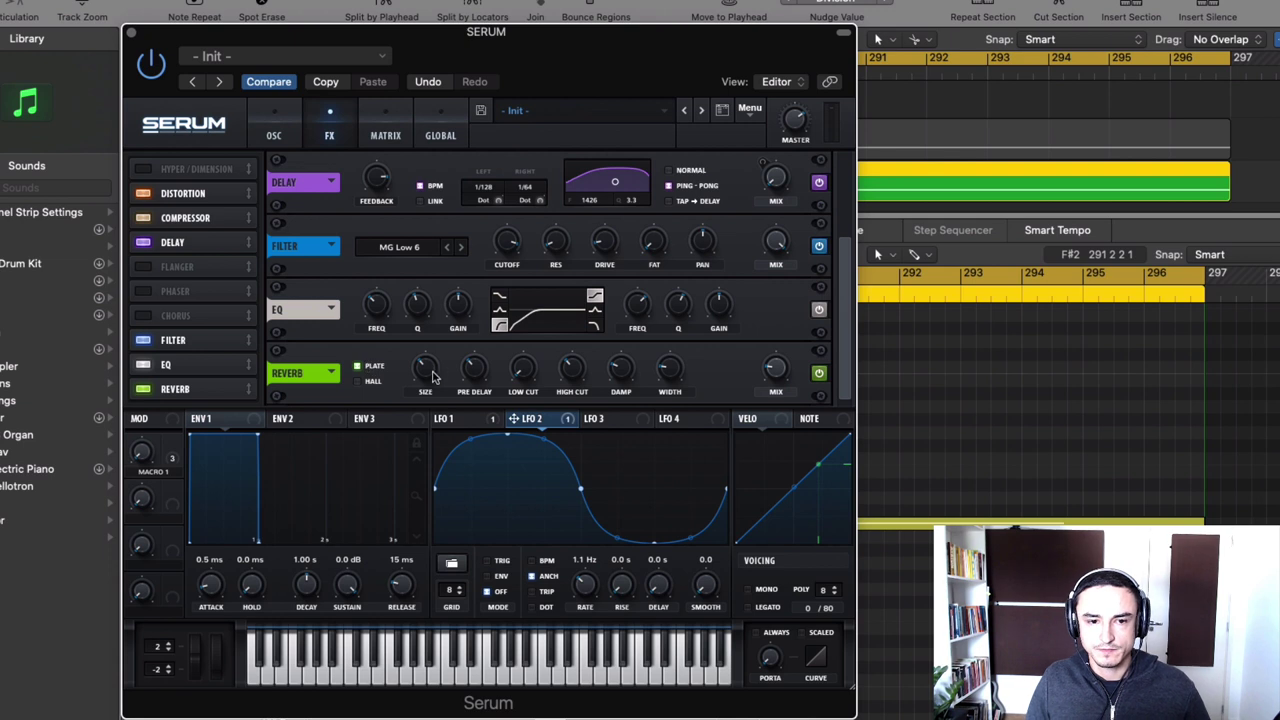
mouse_move(433, 375)
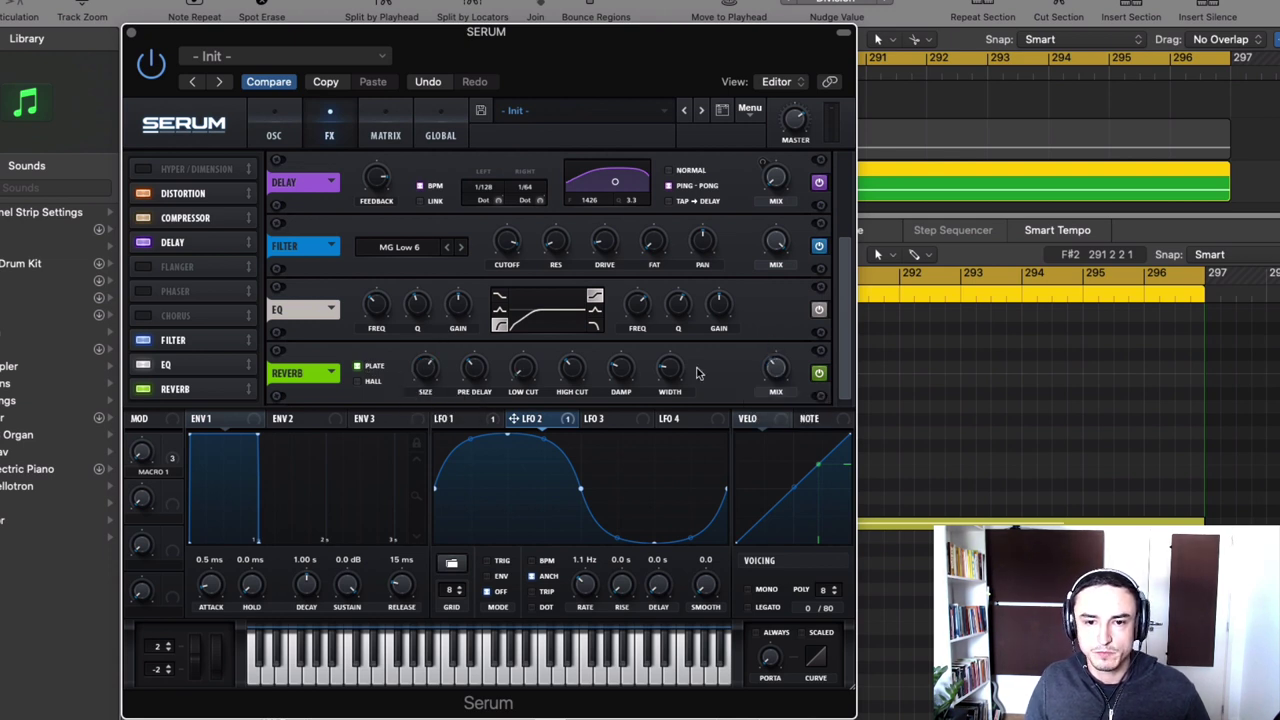
drag(772, 367, 770, 282)
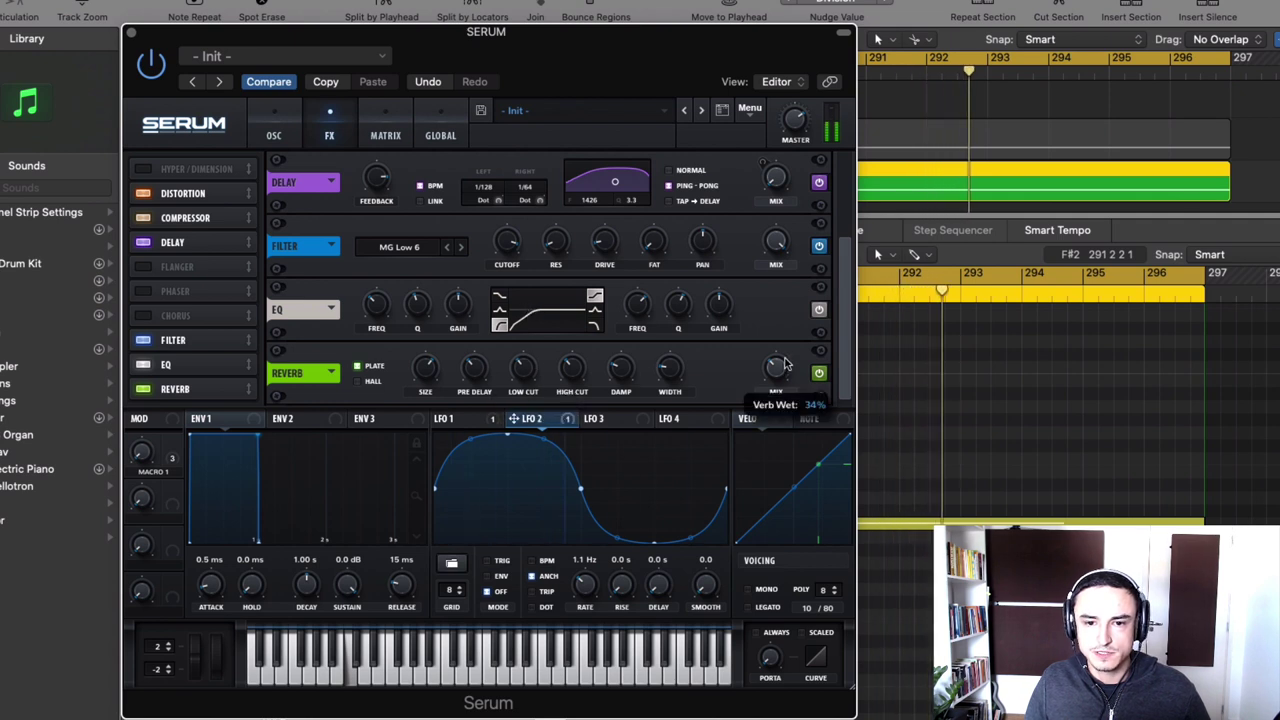
drag(785, 274, 779, 341)
drag(779, 347, 778, 388)
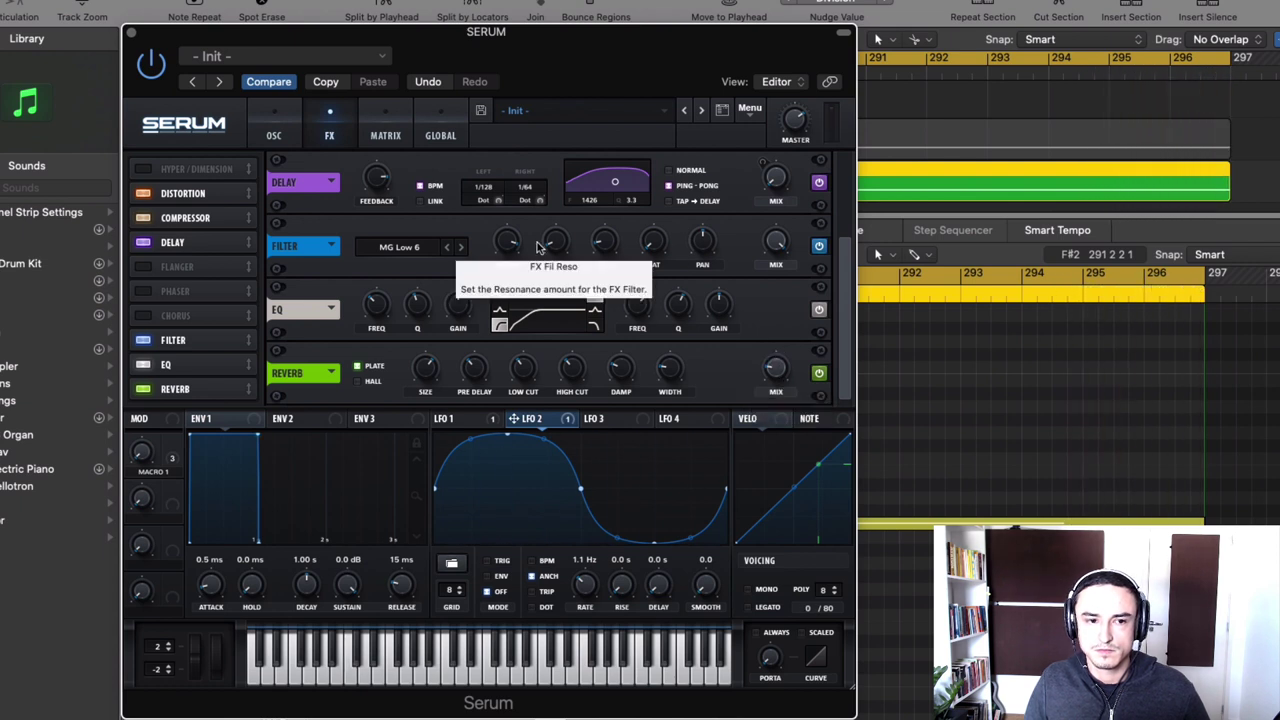
Turn Macro 1 down and assign Macro 2 to the rates of LFO 1 and LFO 2, with an amount of 42 for LFO 1.
click(284, 129)
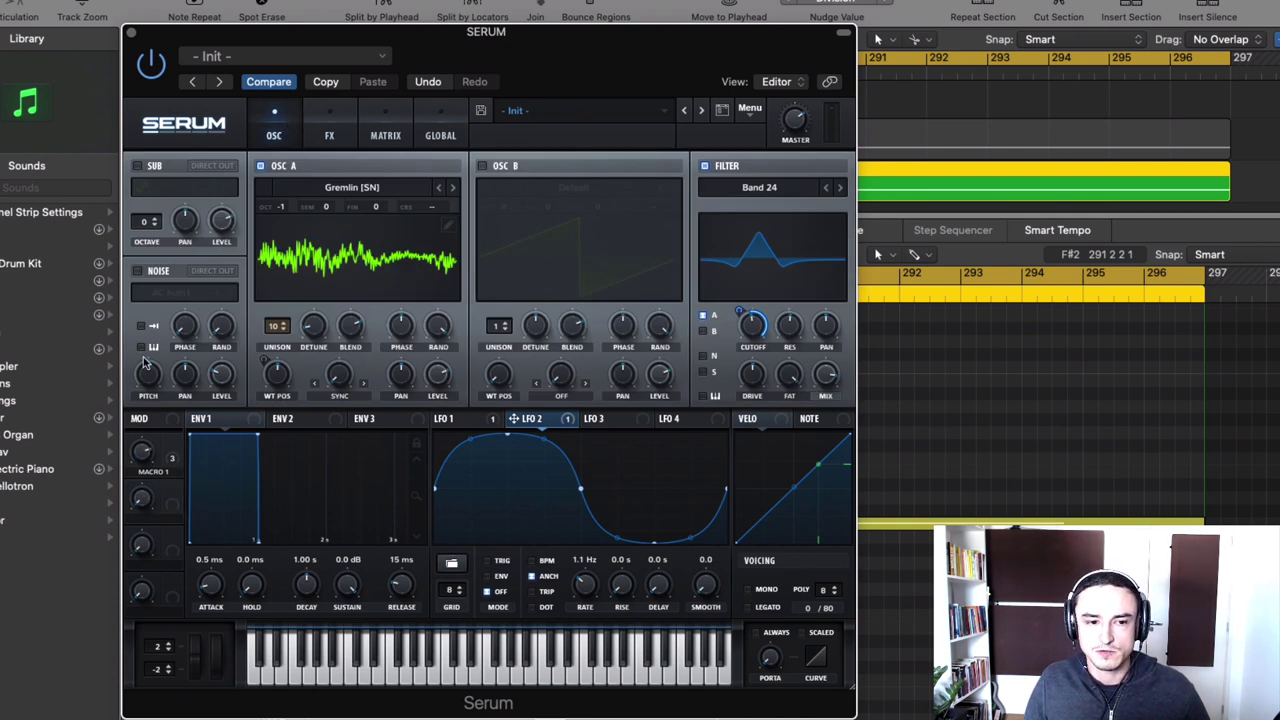
drag(143, 480, 118, 566)
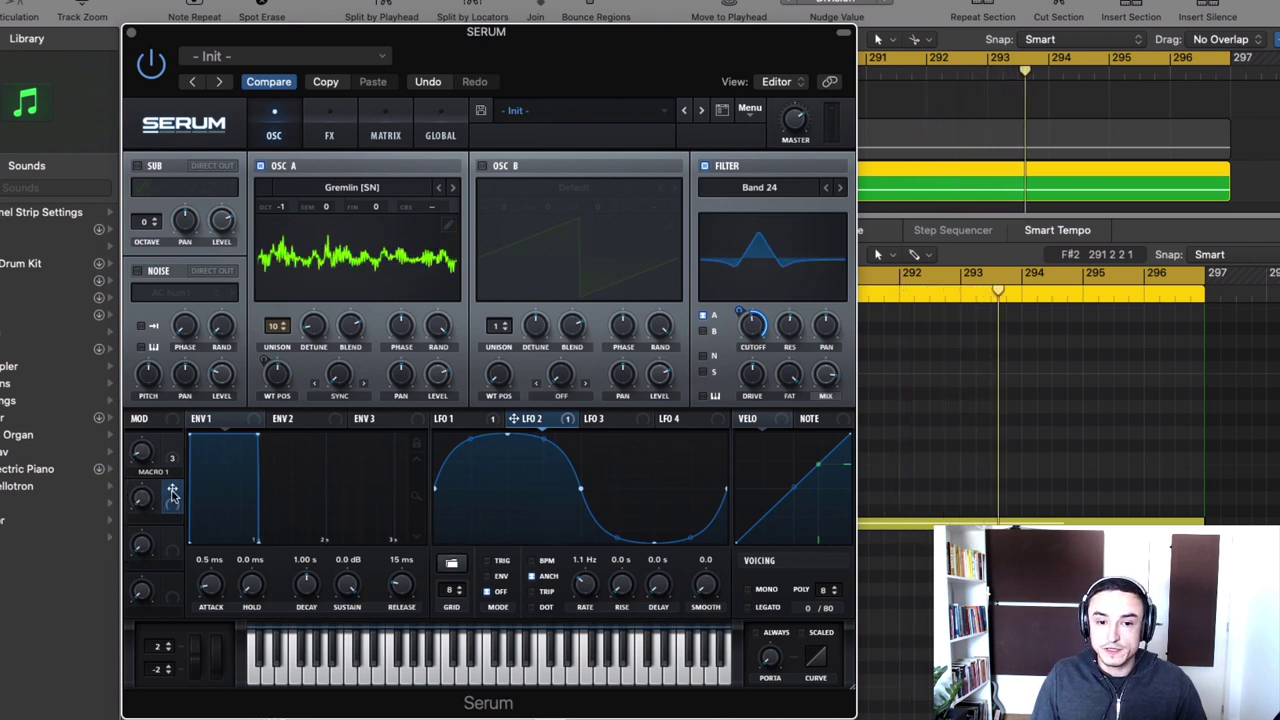
drag(172, 492, 583, 580)
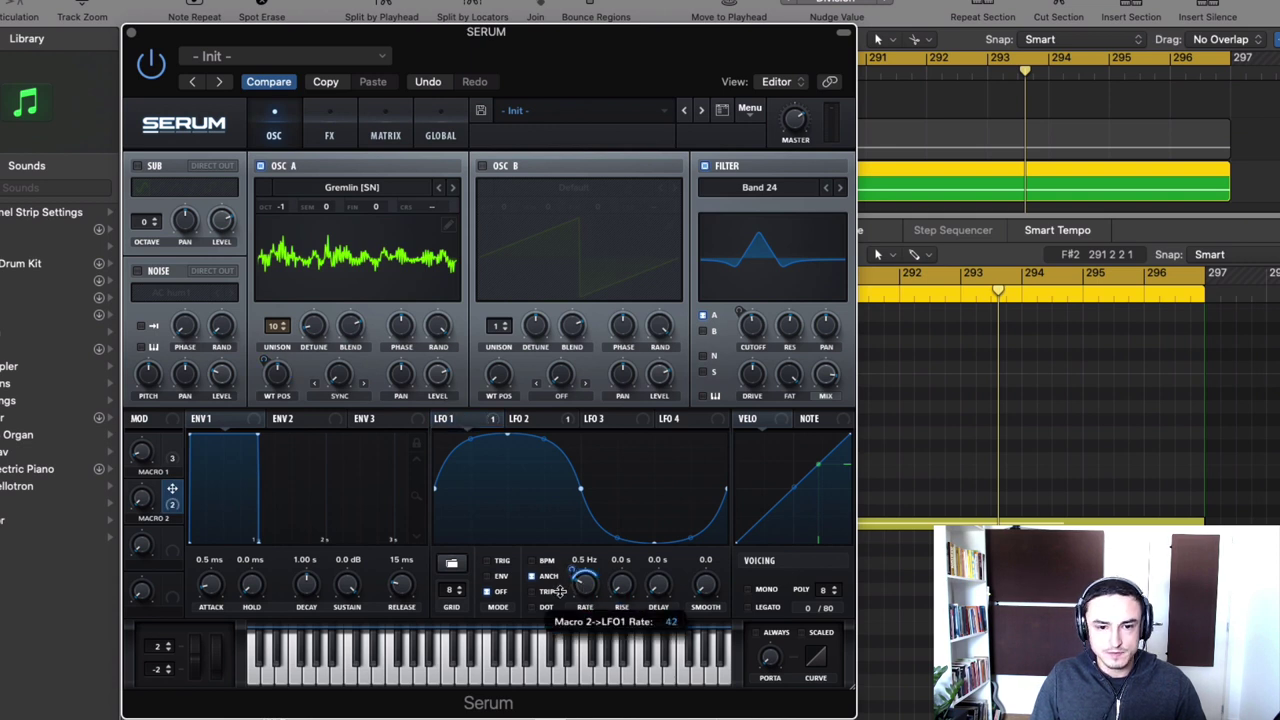
Audition Macro 2 and Macro 1 by sweeping each up and back down during playback.
drag(141, 497, 145, 470)
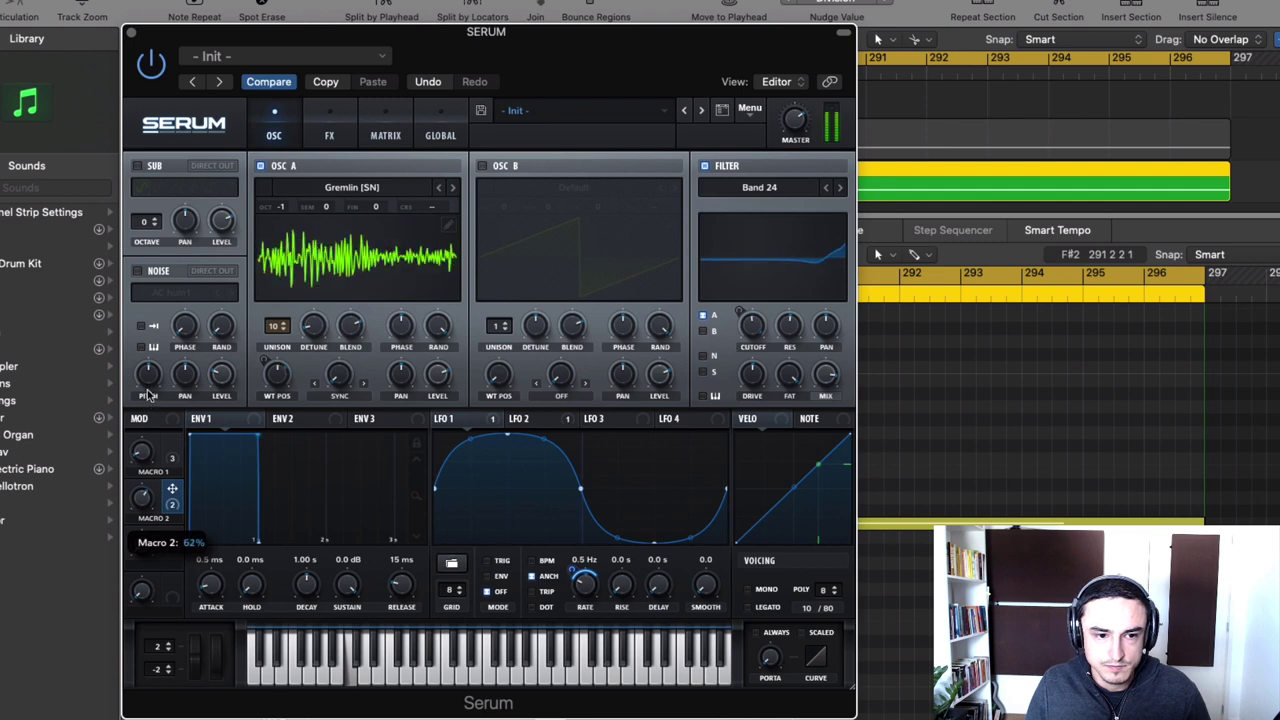
drag(151, 367, 148, 364)
drag(143, 450, 152, 293)
drag(141, 498, 93, 634)
drag(142, 457, 100, 647)
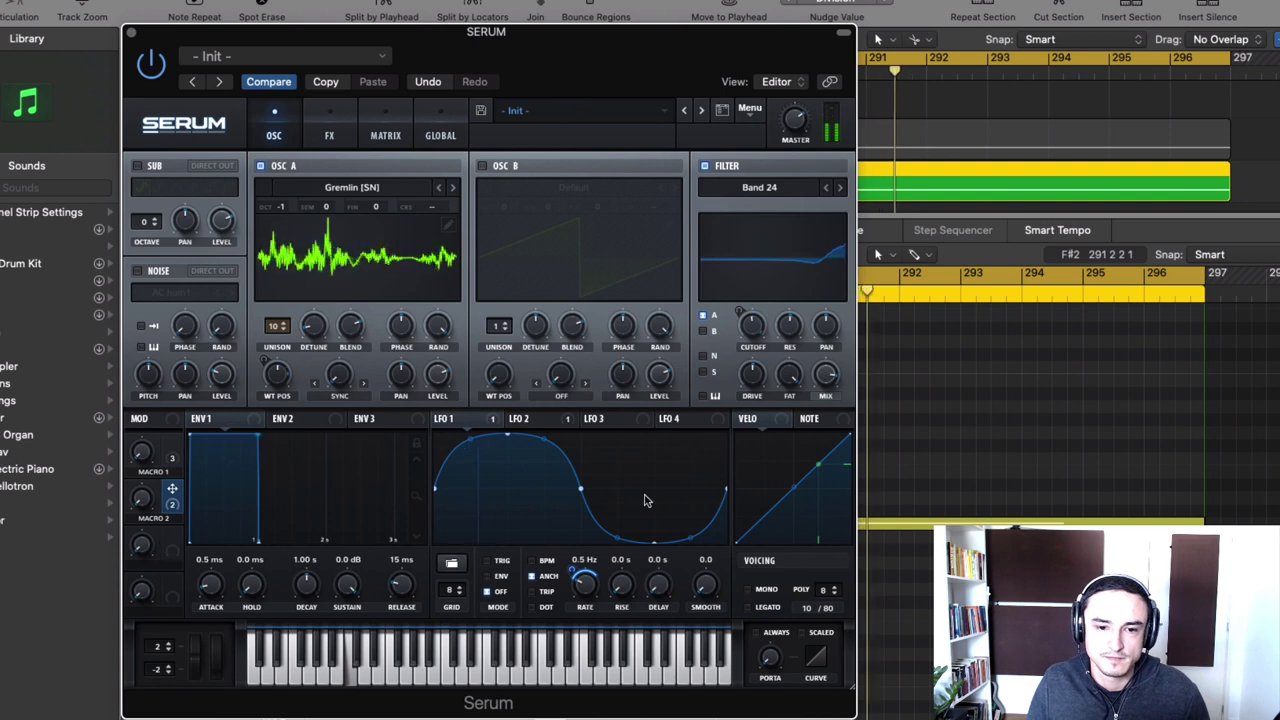
Slow LFO 2's rate to 0.2 Hz.
click(522, 418)
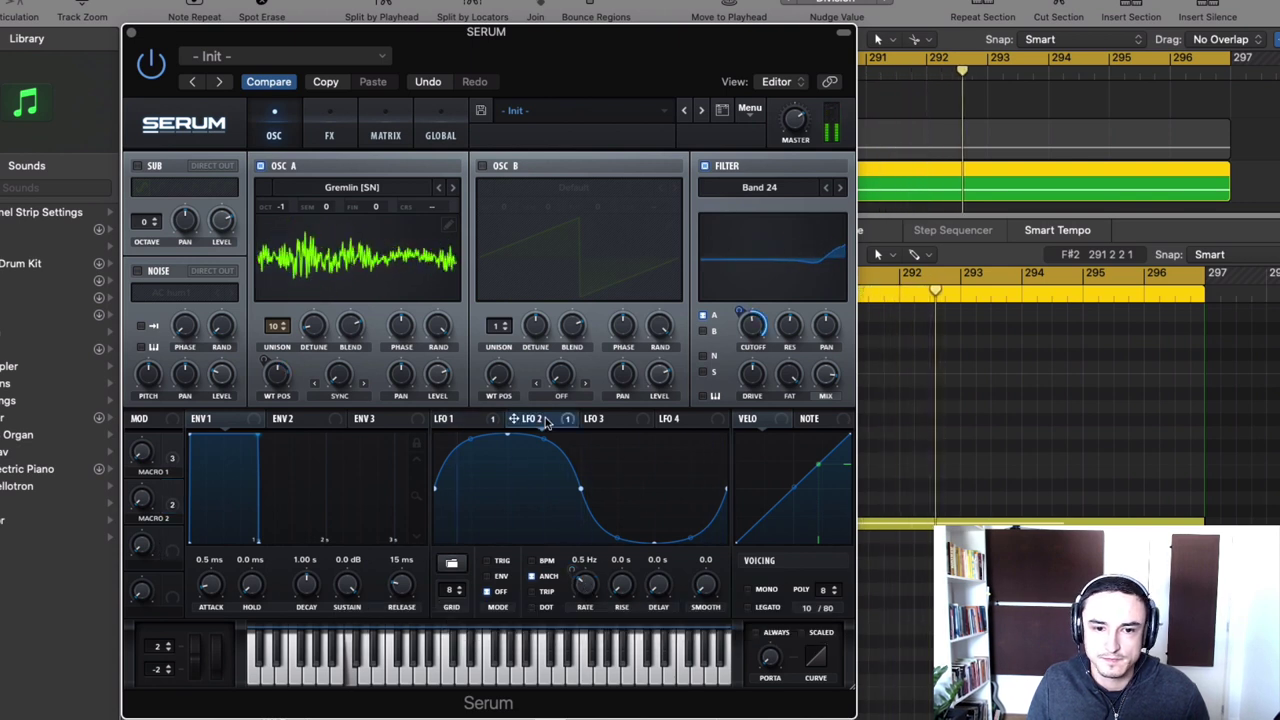
drag(586, 591, 588, 600)
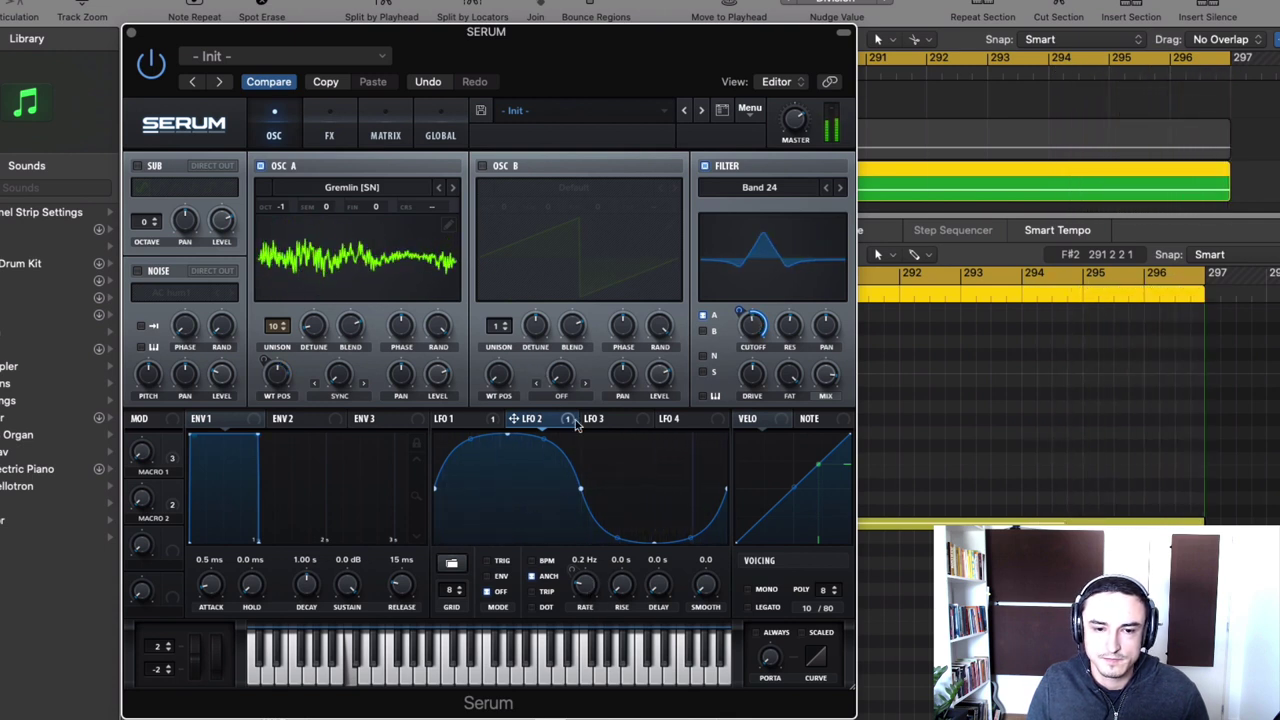
Assign LFO 3 to oscillator A's pan, turn off its BPM sync, shape it as a plateau sloping down, and set its rate to 29.2 Hz.
click(628, 421)
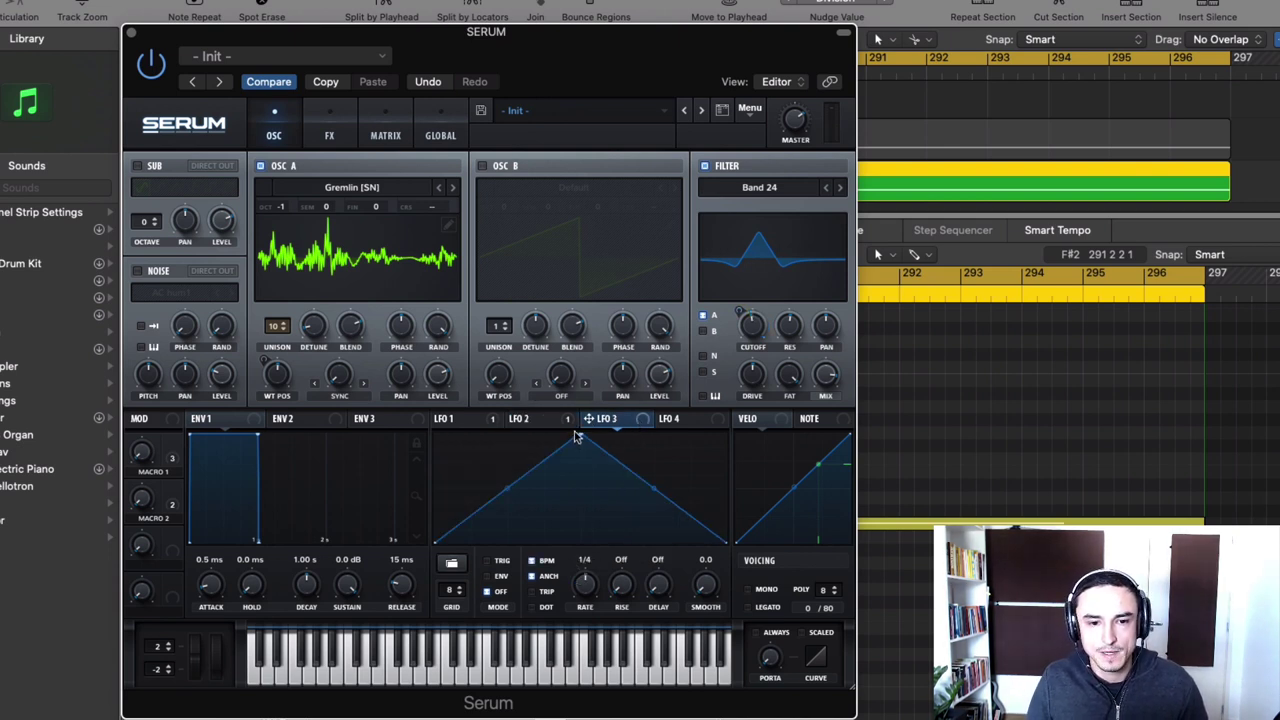
click(454, 565)
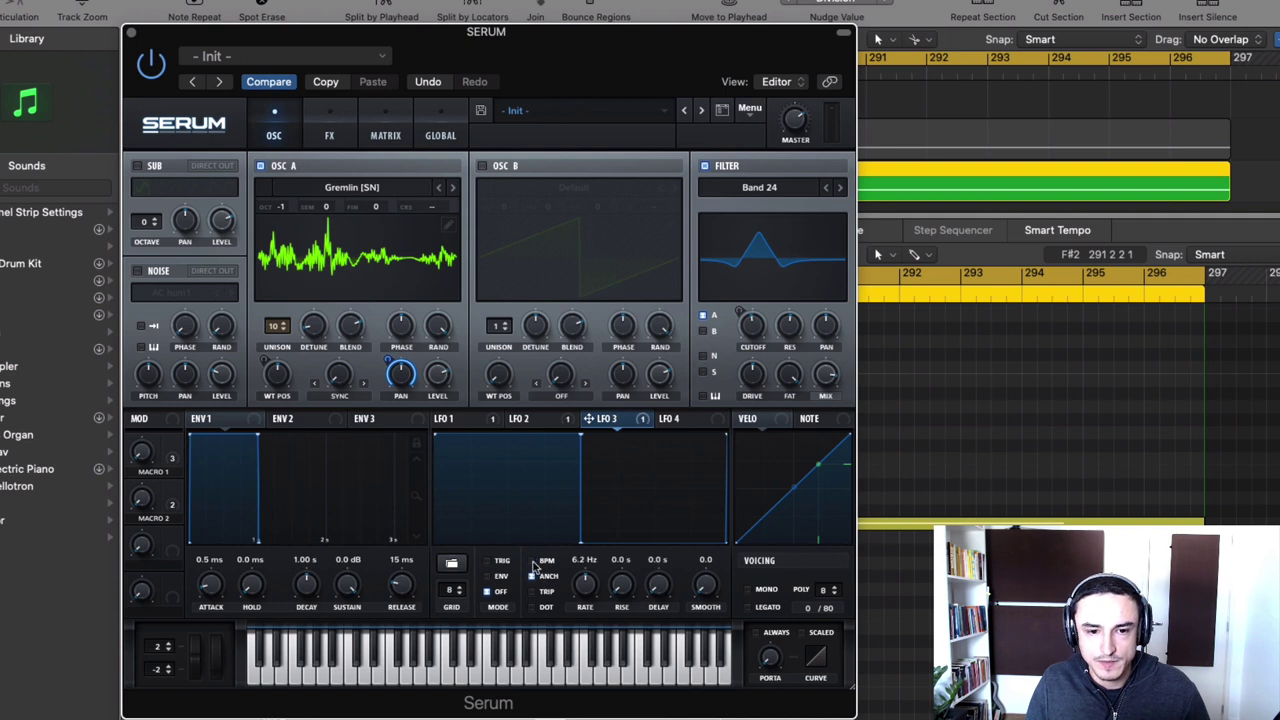
drag(587, 585, 575, 613)
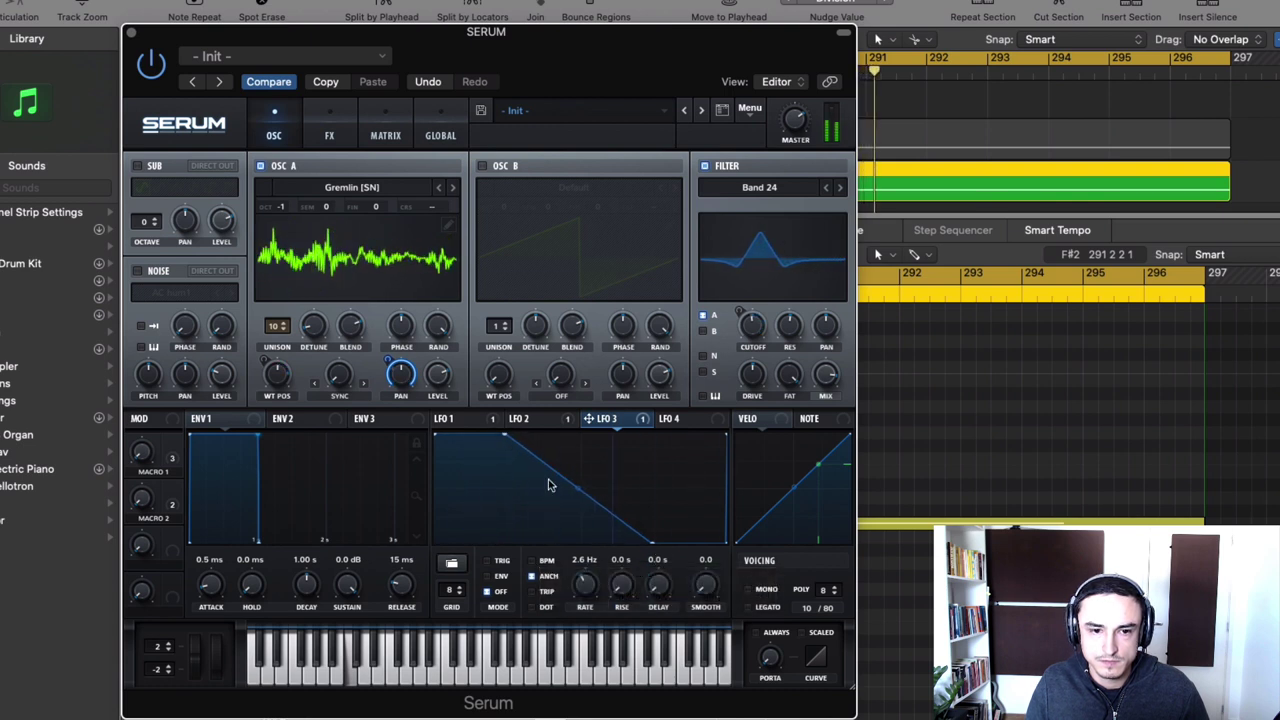
drag(589, 592, 588, 547)
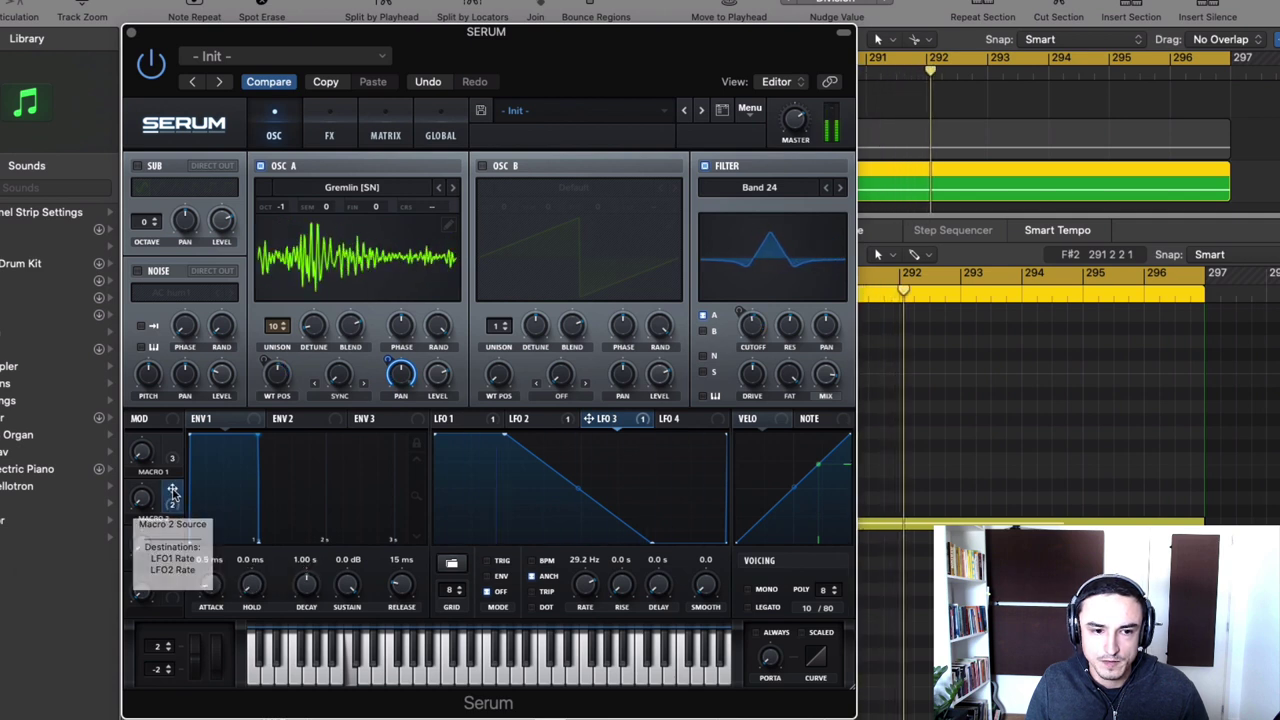
Modulate LFO 3's rate with Macro 2 and audition sweeps of Macro 2 and Macro 1.
drag(172, 492, 586, 586)
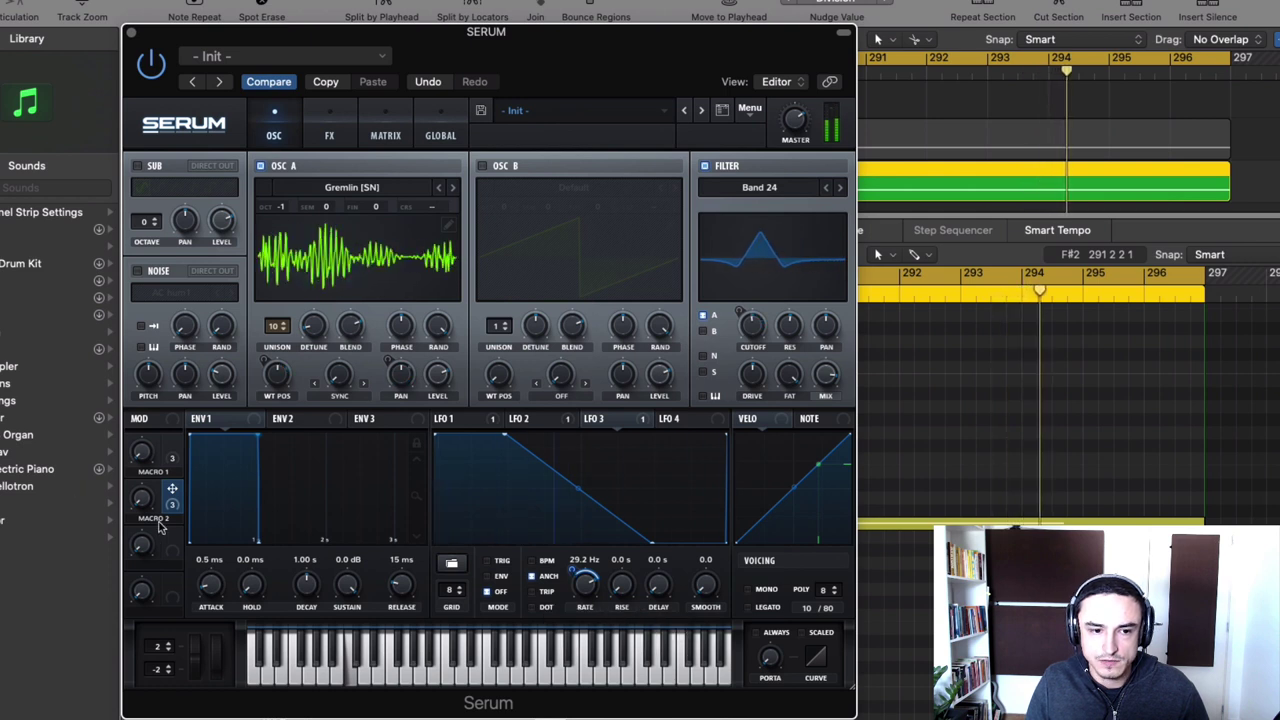
drag(145, 501, 146, 322)
drag(141, 452, 140, 424)
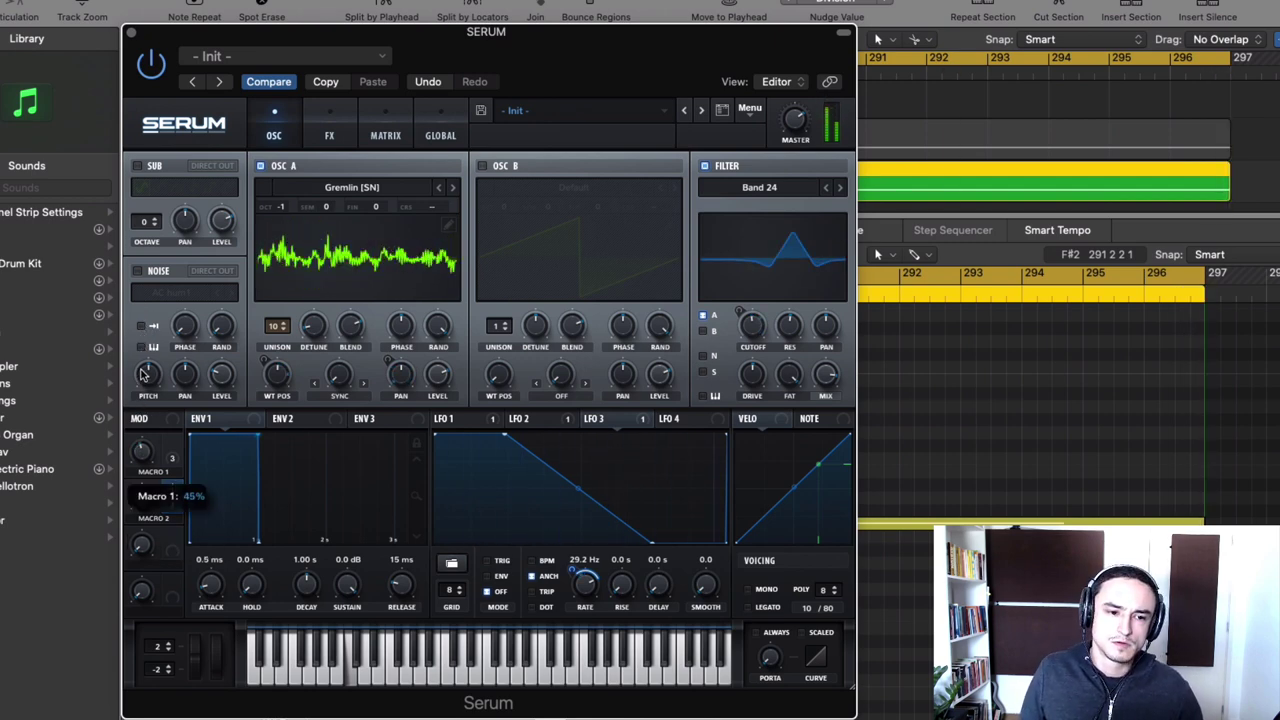
drag(141, 350, 142, 291)
Assign Macro 3 to oscillator A's sync warp amount and sweep Macro 3 up to 77%.
drag(141, 546, 135, 577)
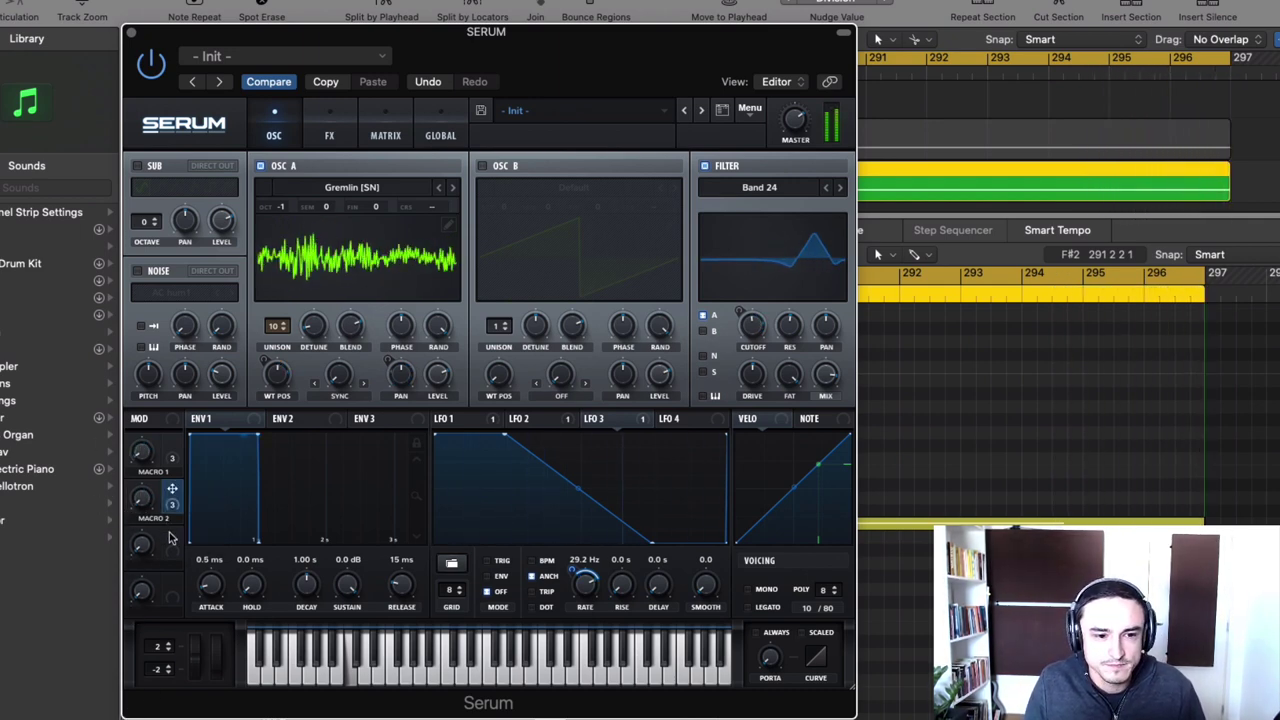
drag(172, 537, 338, 374)
drag(141, 553, 146, 530)
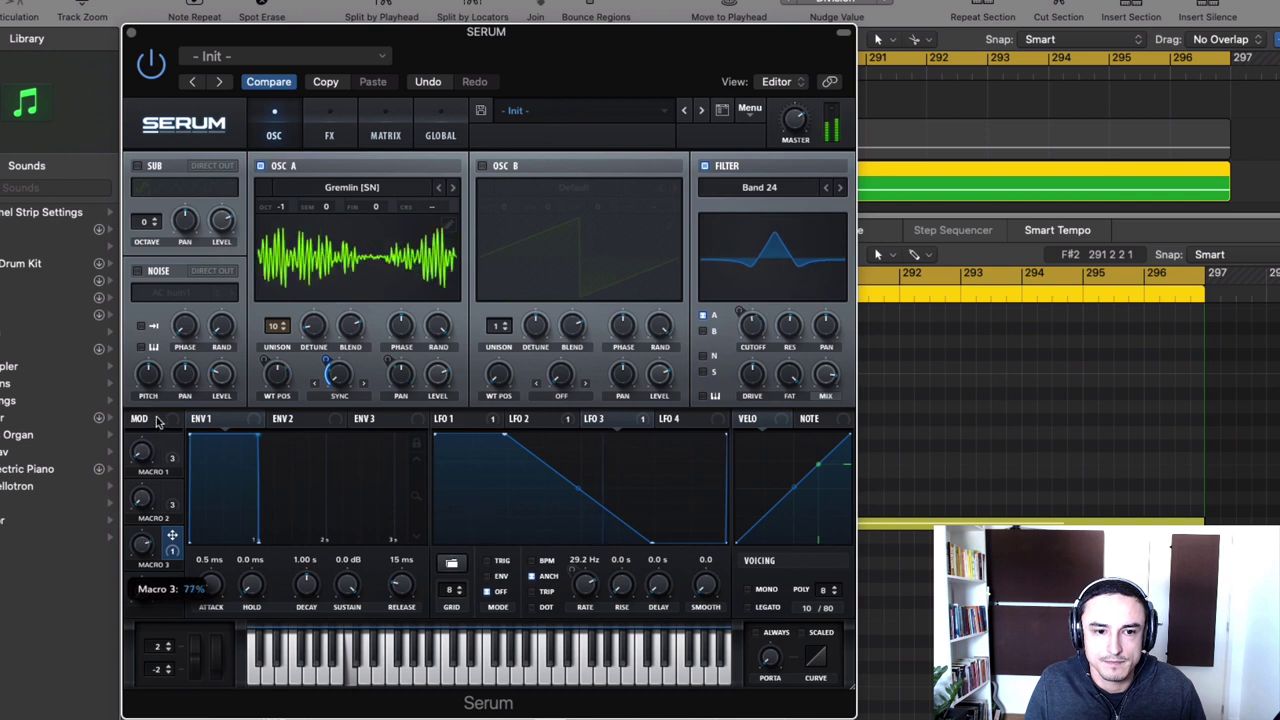
Assign Macro 4 to oscillator A's coarse pitch and audition sweeps of Macro 4 up to 75%.
drag(167, 373, 321, 347)
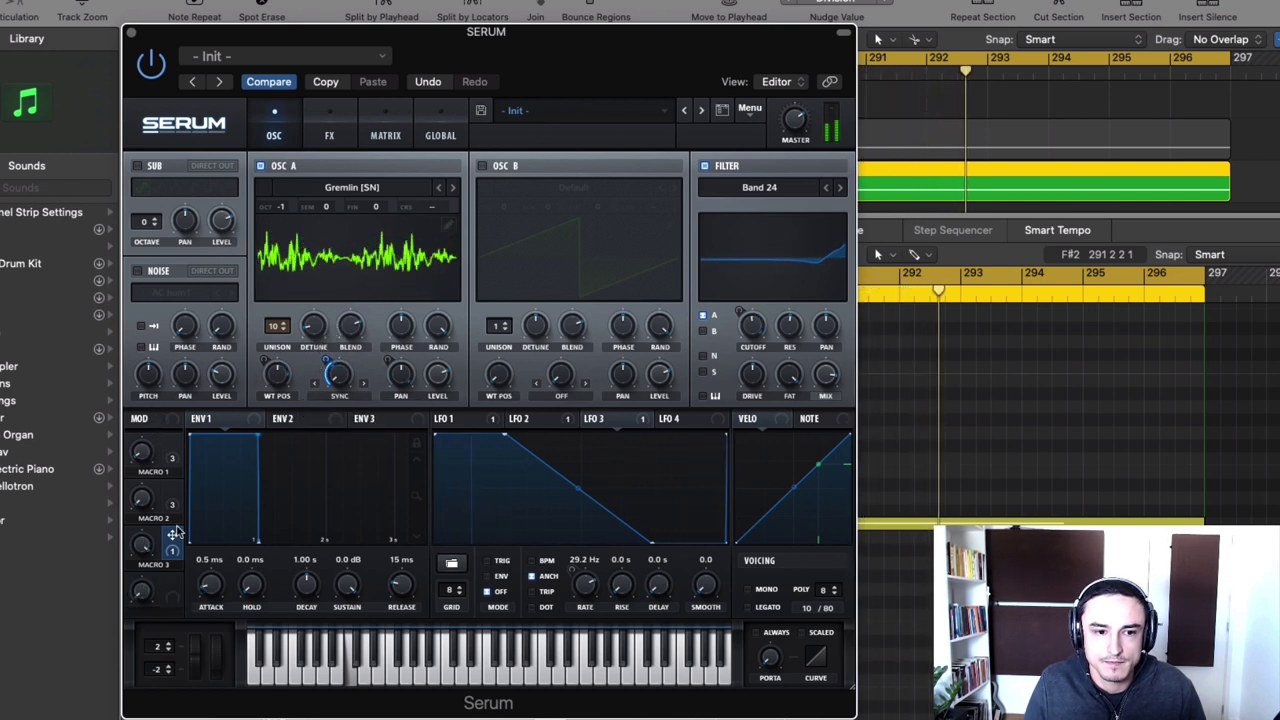
key(space)
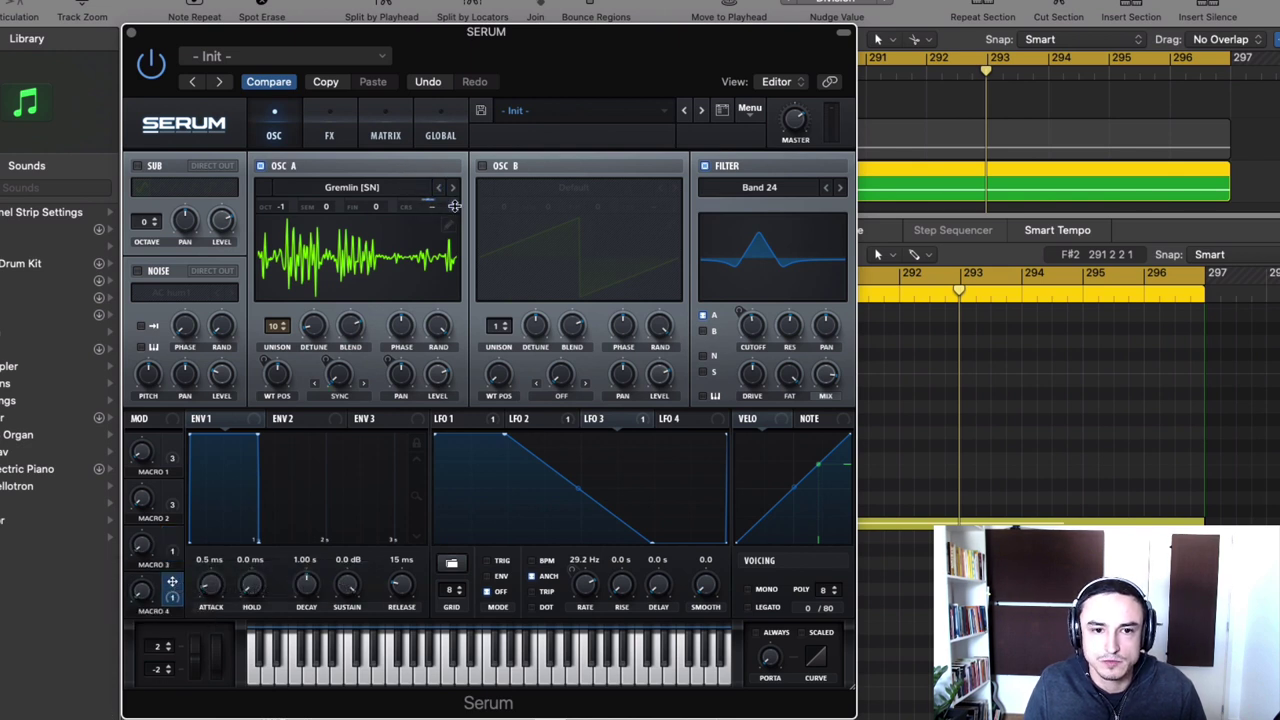
key(space)
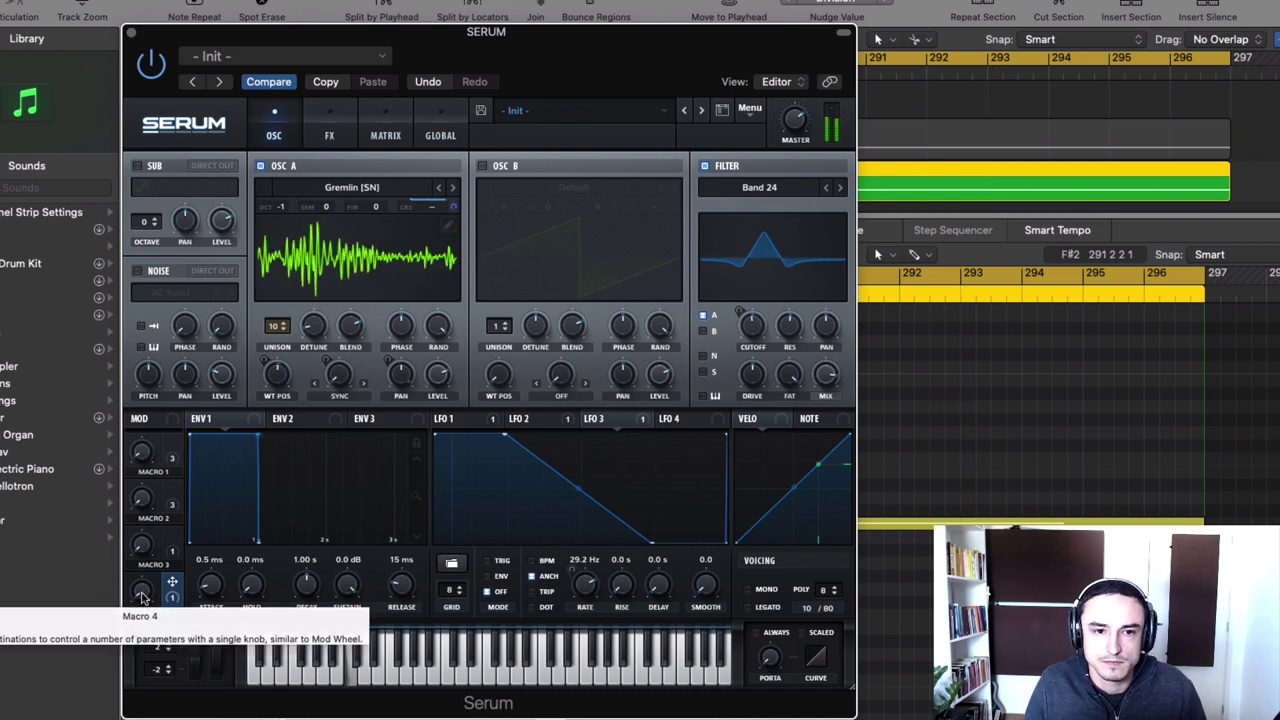
drag(142, 597, 125, 622)
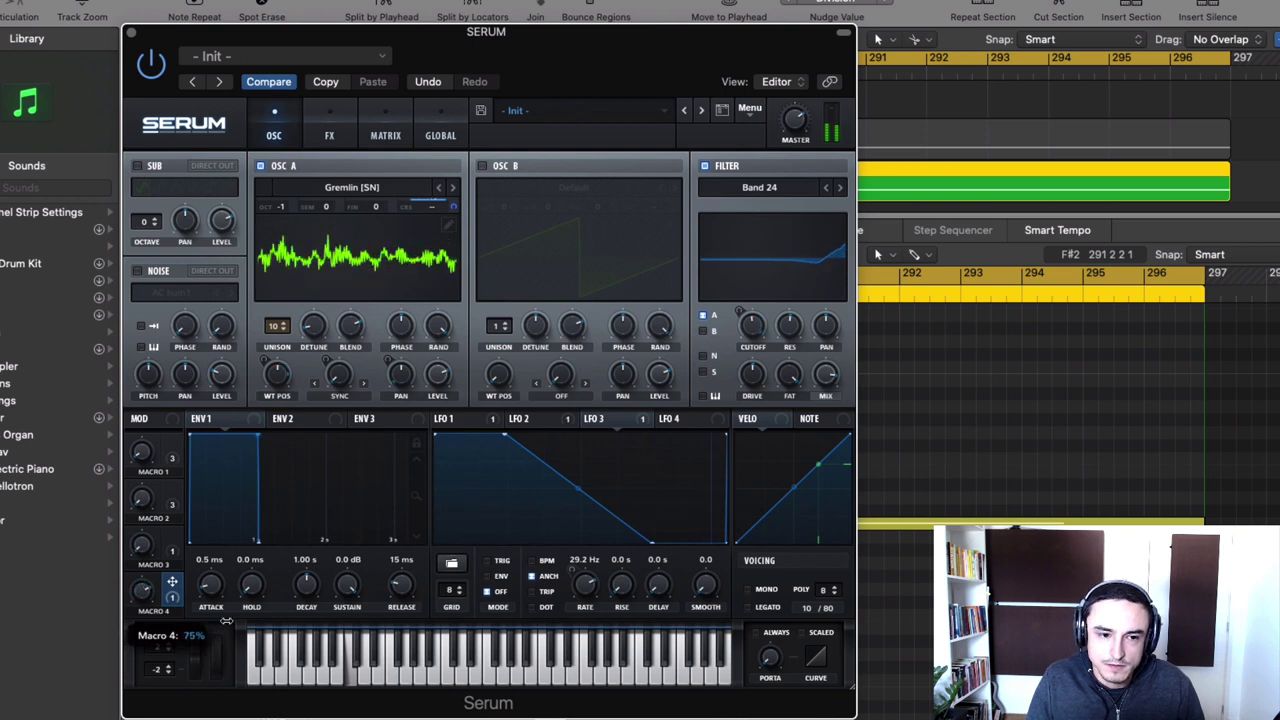
drag(155, 633, 155, 638)
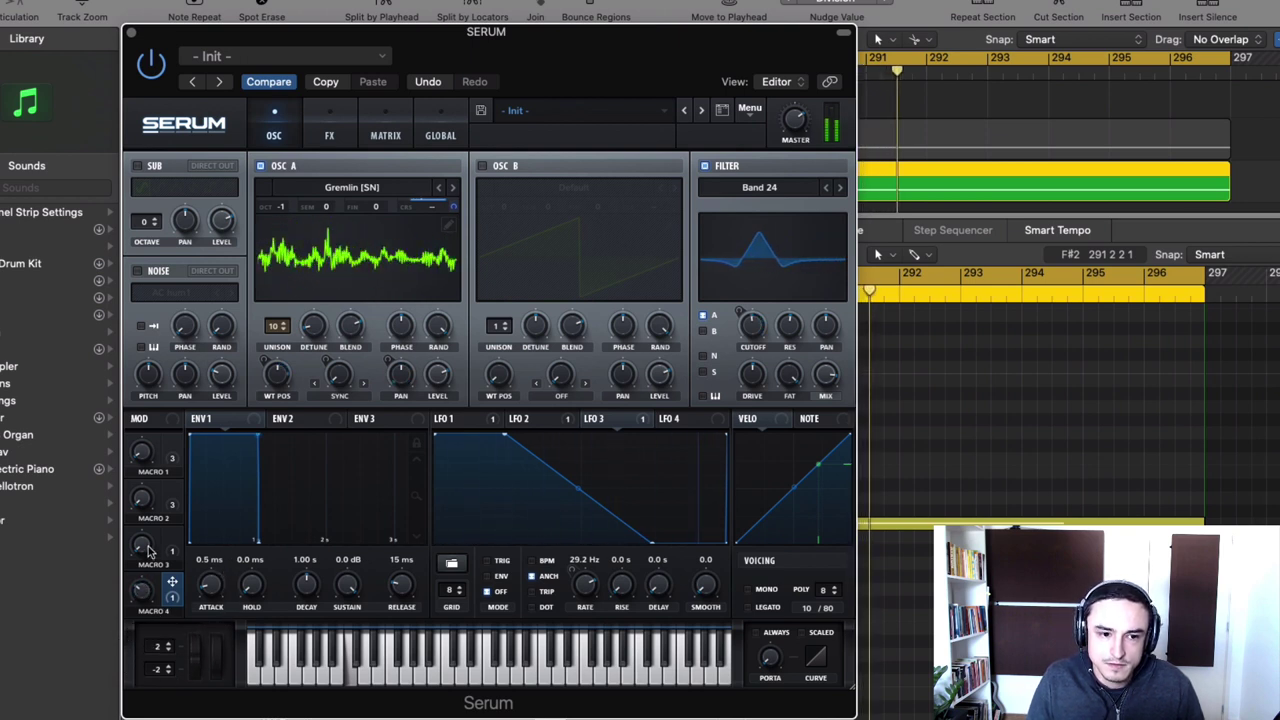
Audition combined sweeps of Macro 3, Macro 2 and Macro 1 during playback.
drag(145, 548, 149, 425)
drag(147, 497, 155, 350)
drag(143, 457, 150, 305)
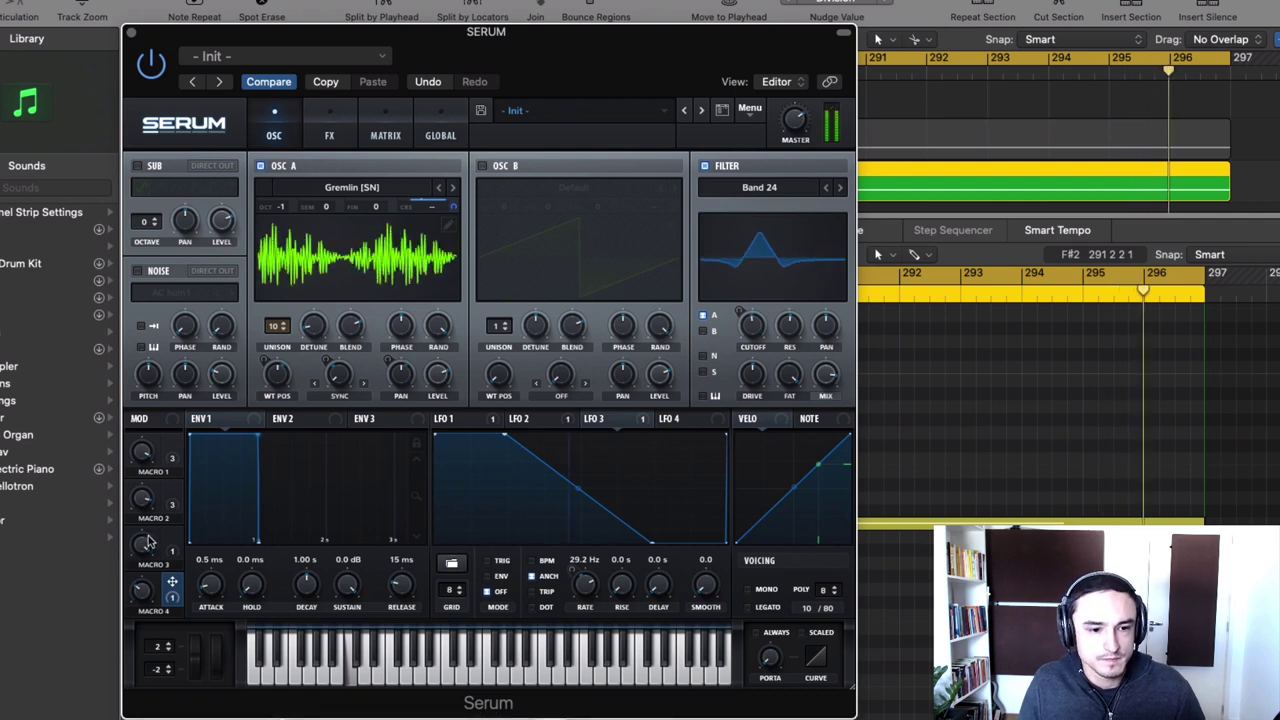
drag(141, 546, 129, 654)
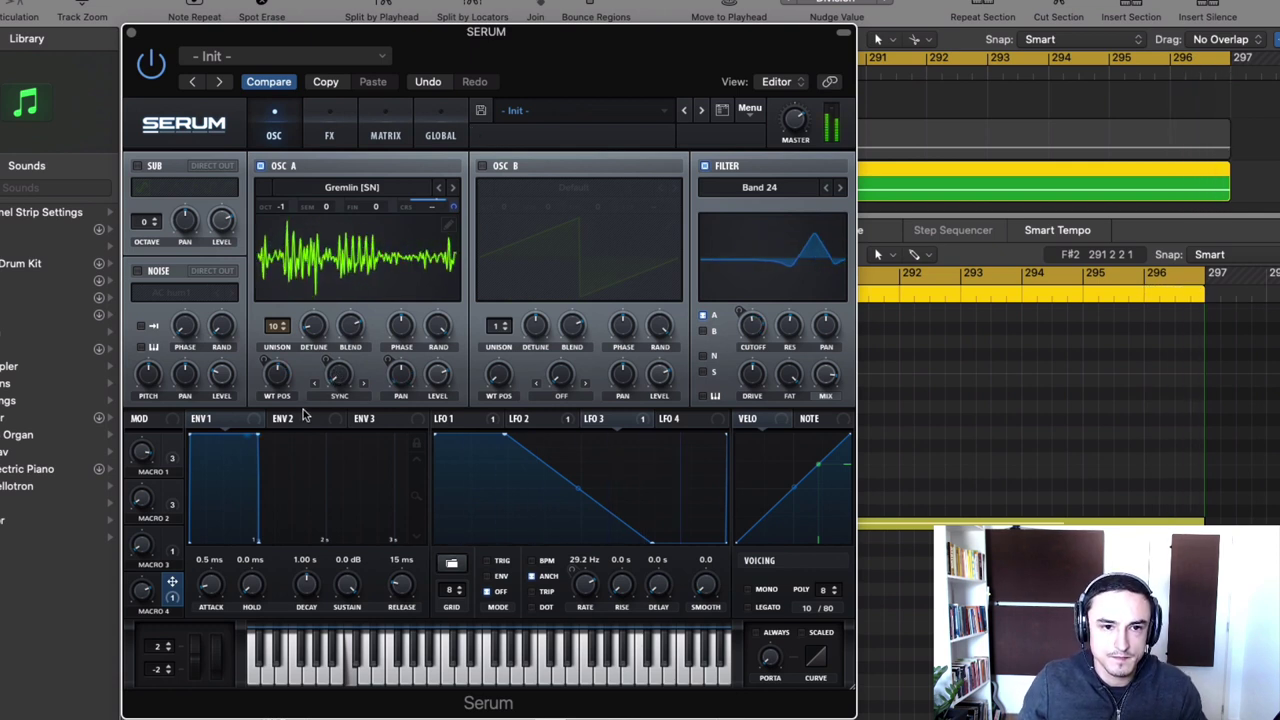
Change the effects chain's filter type to Formant-I and assign Macro 4 to its cutoff.
click(332, 135)
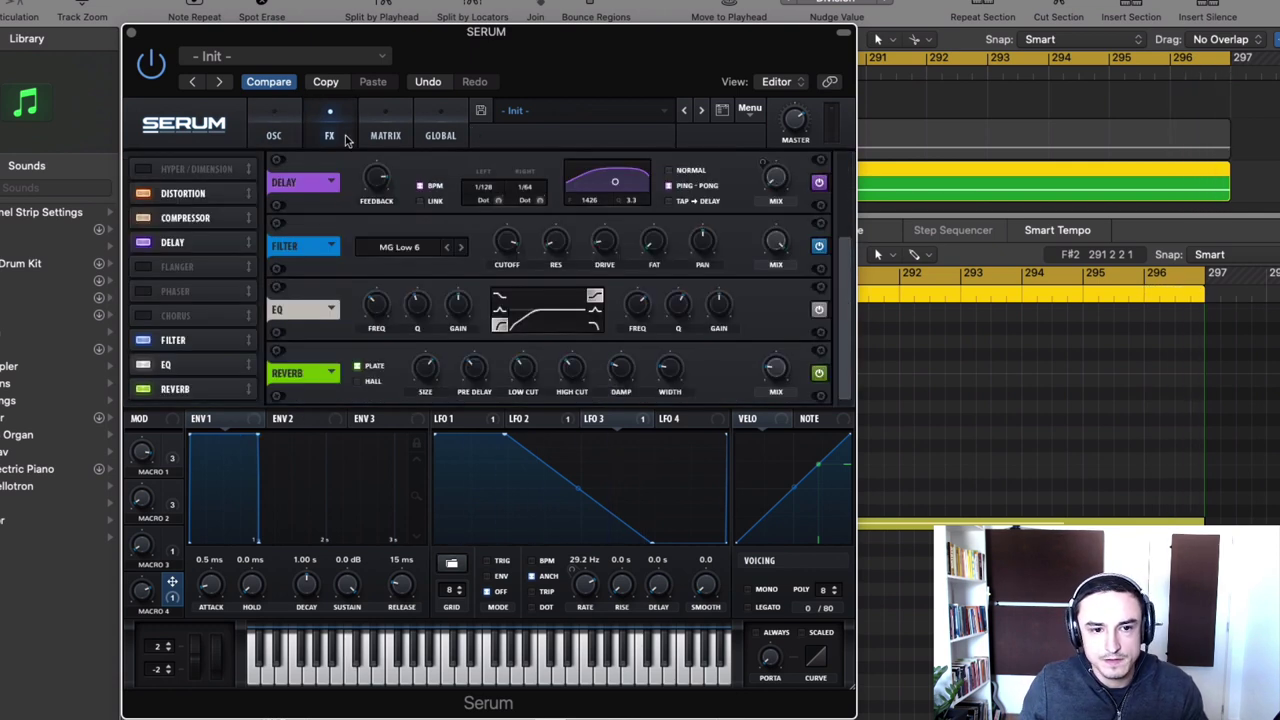
click(418, 248)
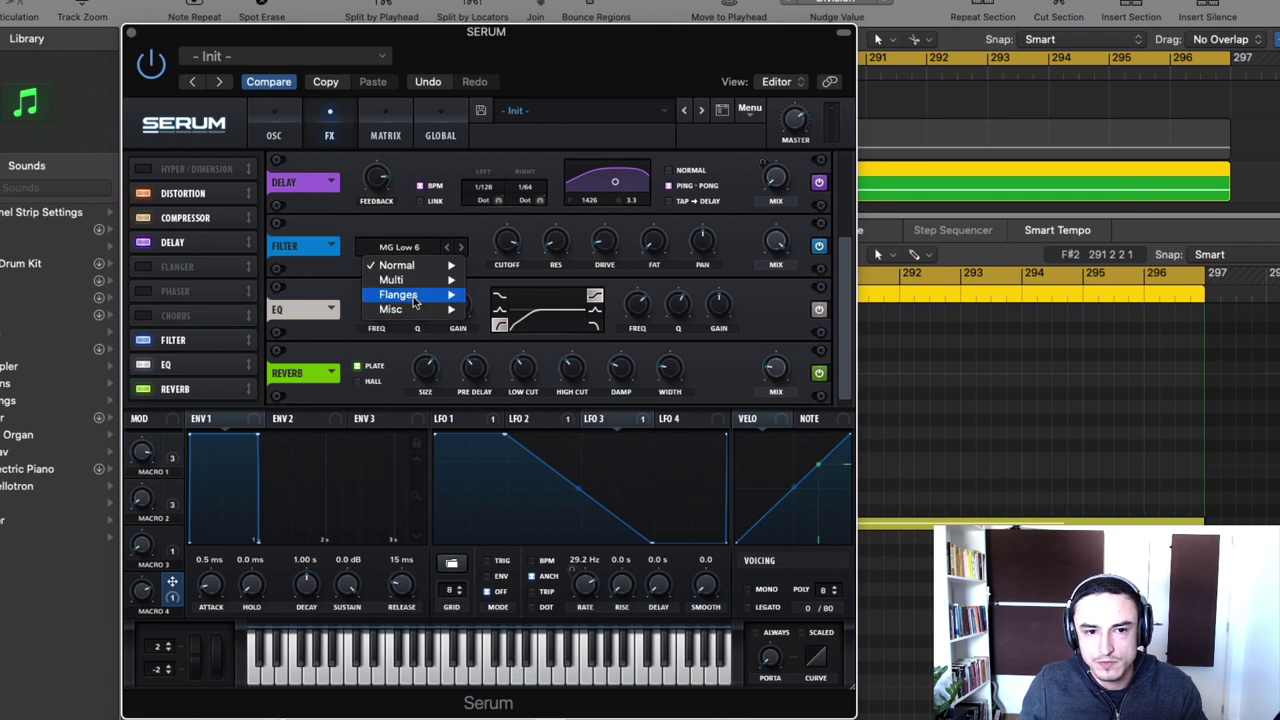
mouse_move(418, 297)
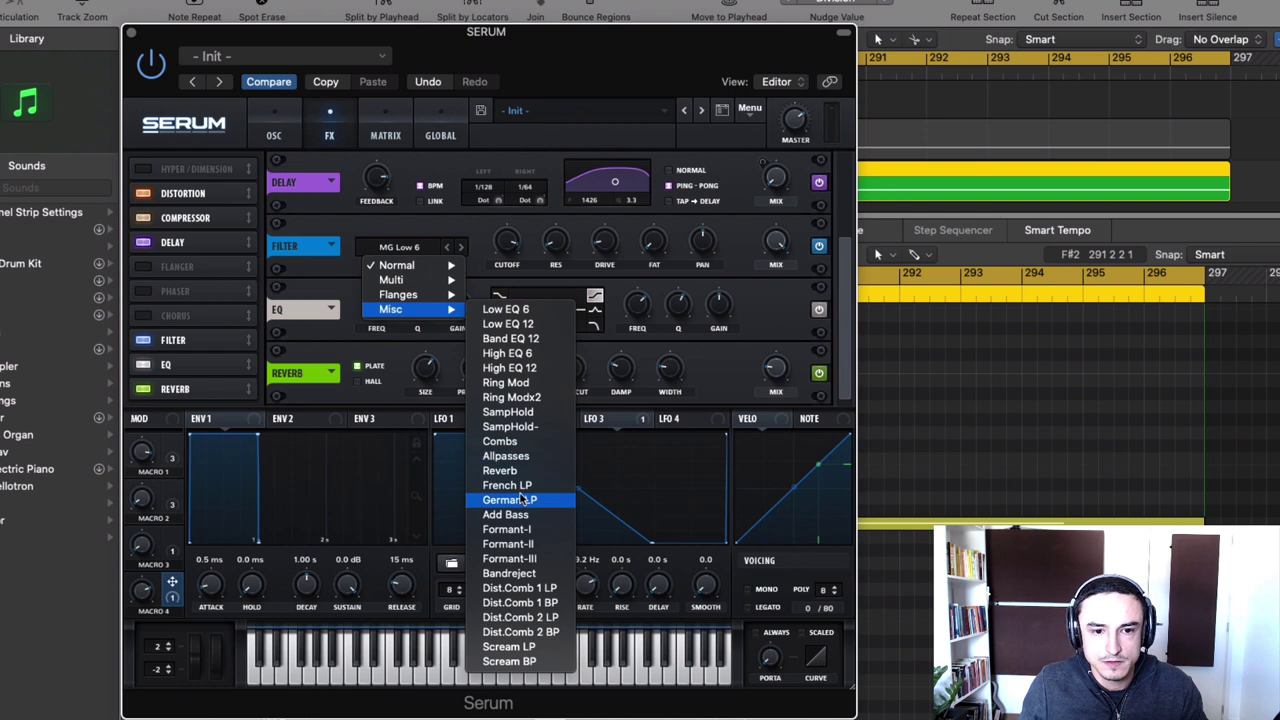
click(529, 530)
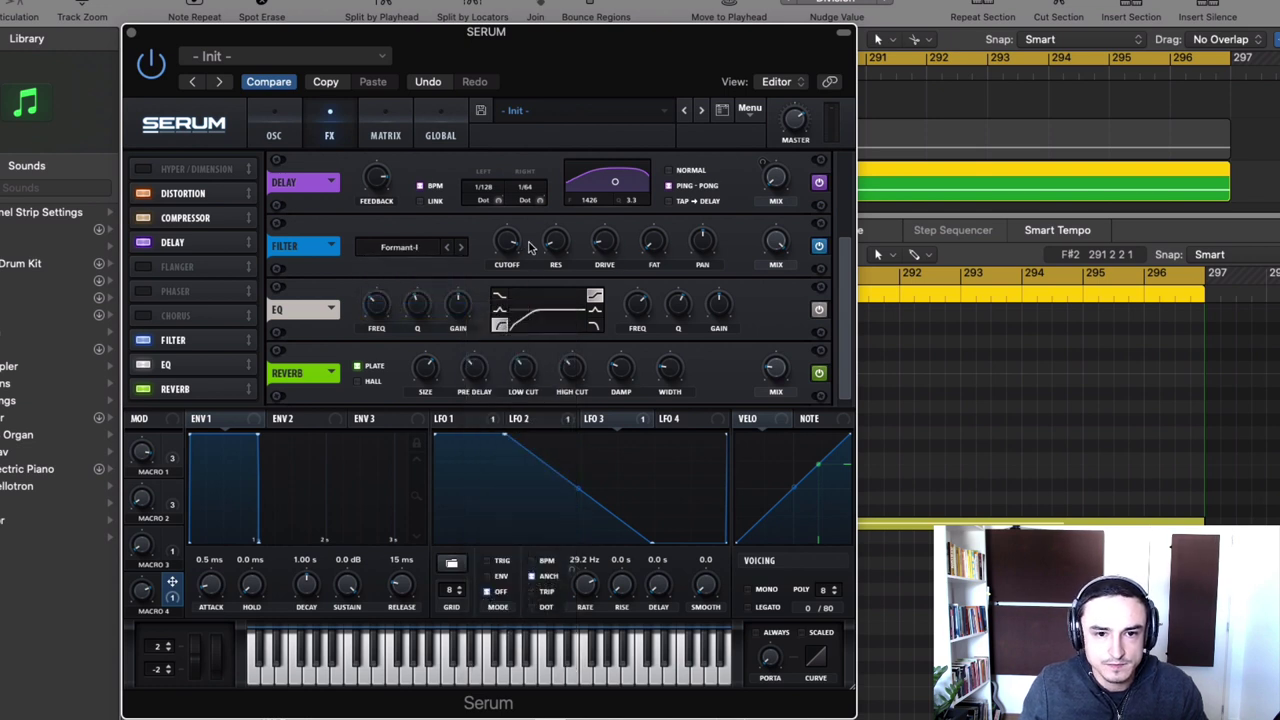
click(680, 420)
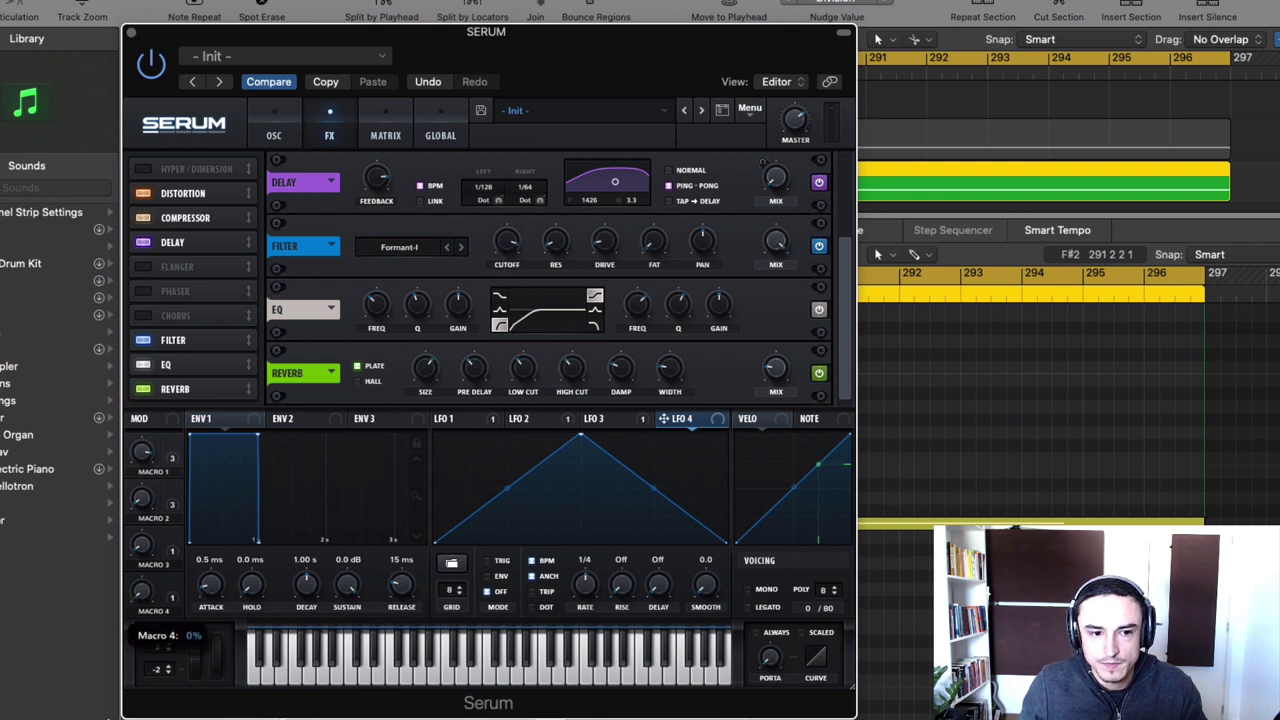
drag(410, 290, 477, 289)
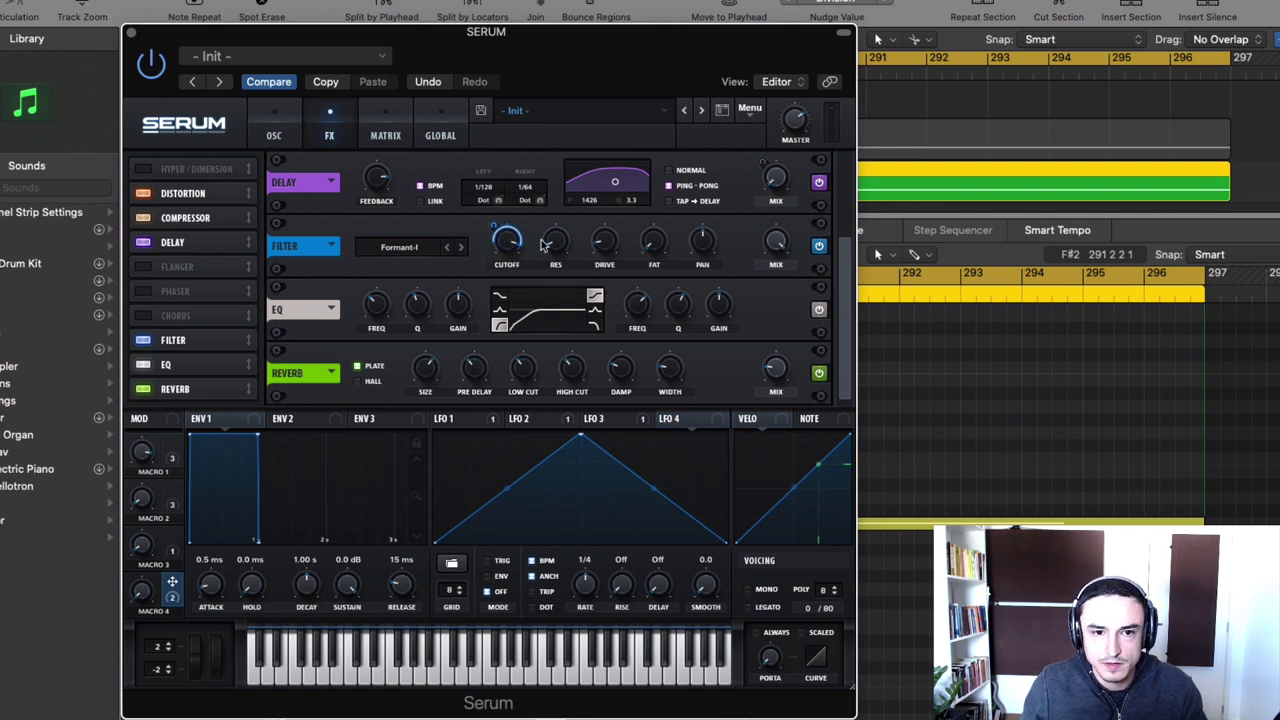
Switch the effects filter to Formant-II, lower its mix, and modulate its formant and mix with Macro 4.
click(458, 248)
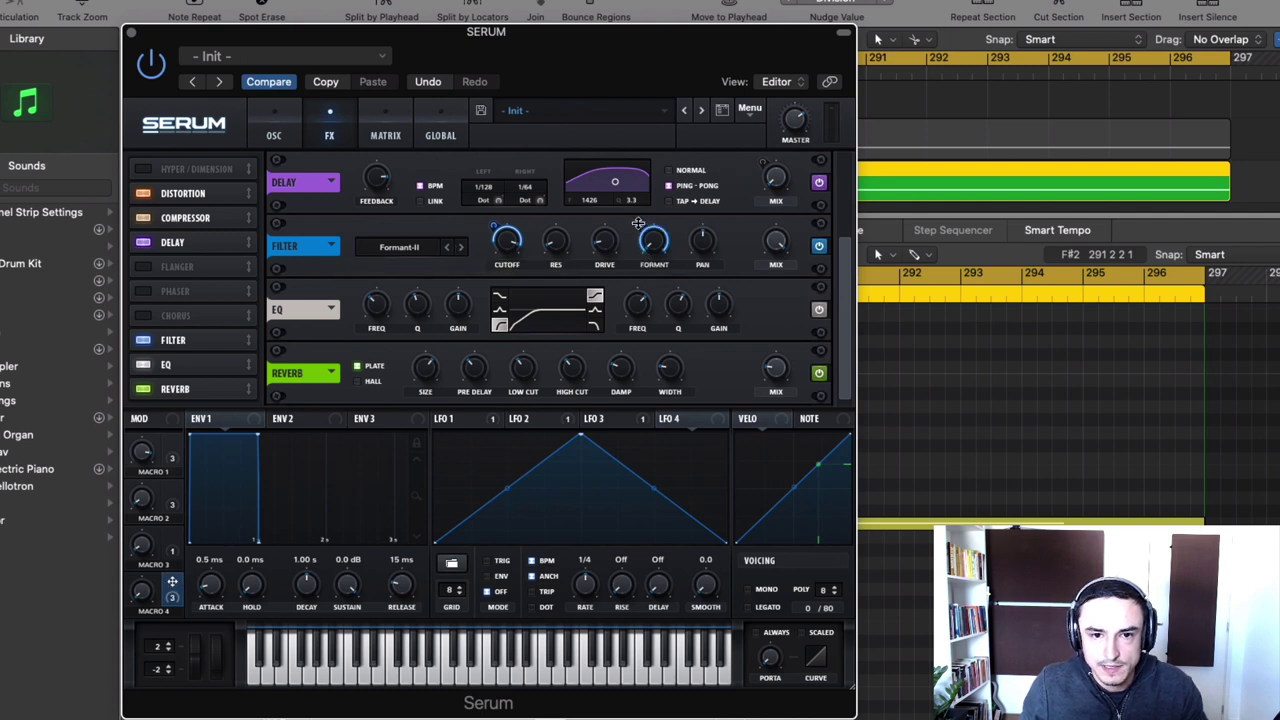
drag(600, 250, 608, 243)
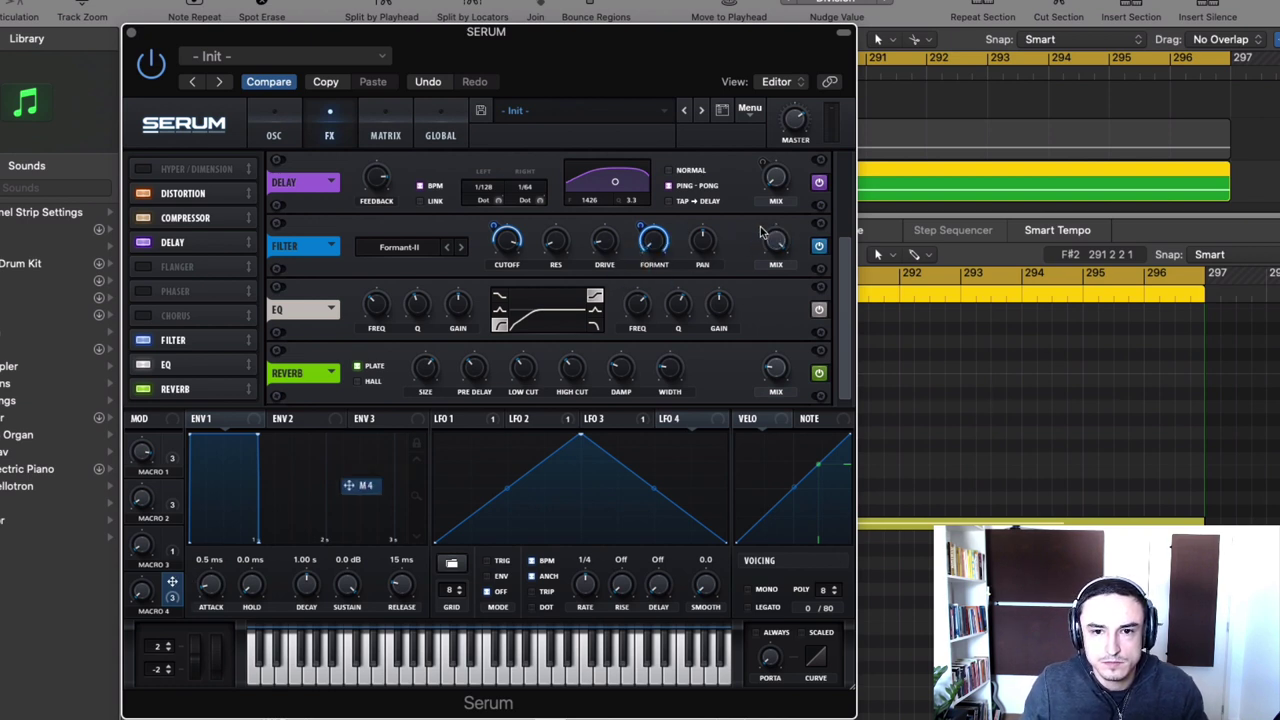
drag(769, 238, 735, 419)
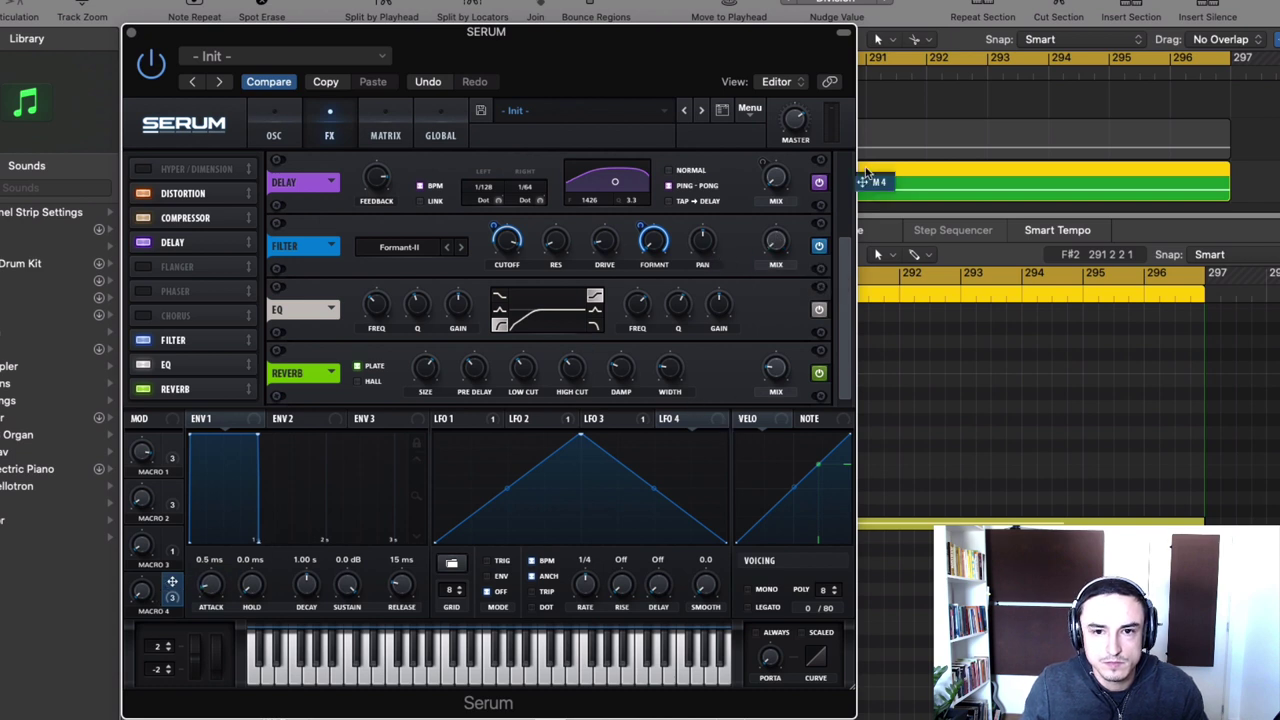
drag(866, 176, 803, 230)
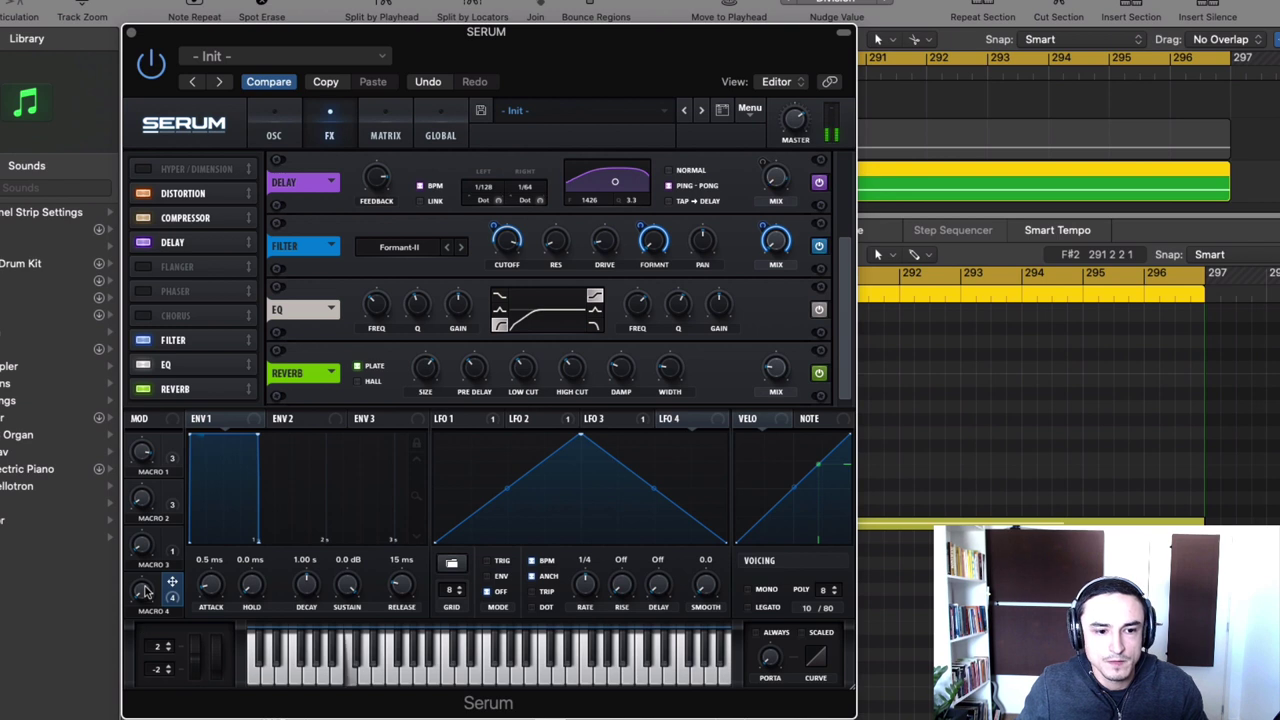
Assign Macro 4 to the effects filter's drive with an amount of 69 and audition sweeps of Macro 4 up to 100%.
drag(146, 590, 146, 579)
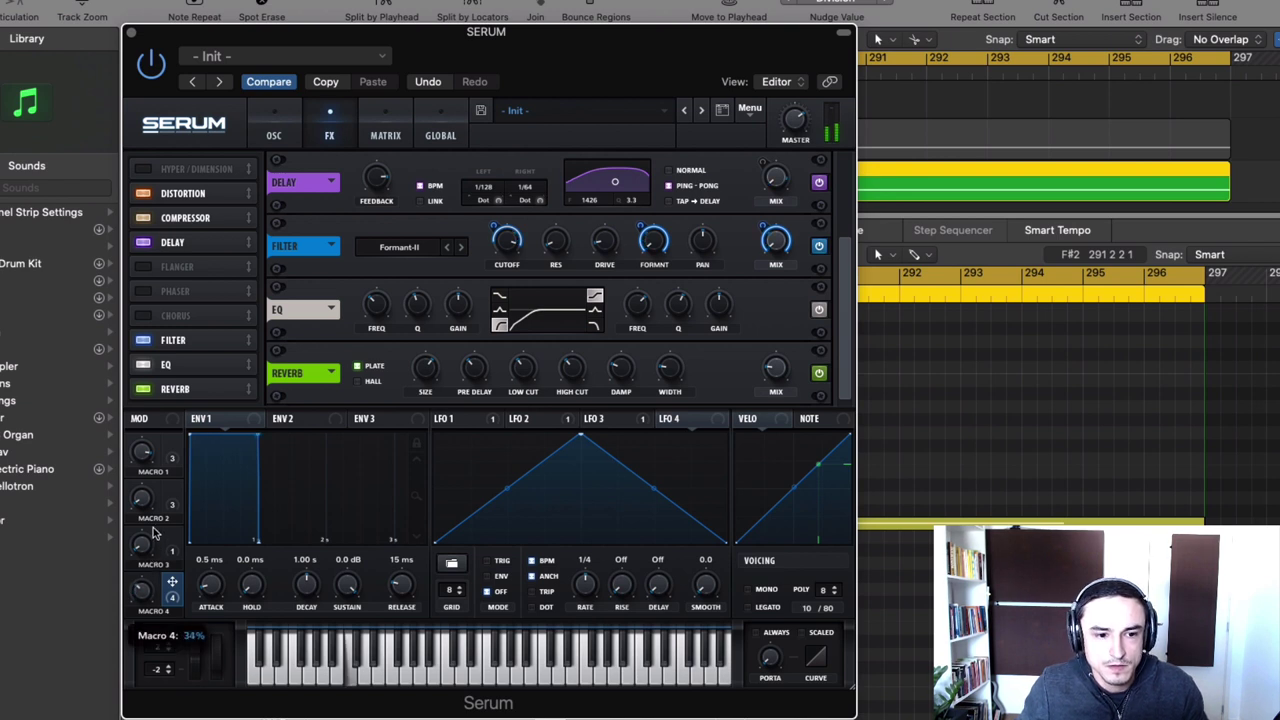
drag(158, 470, 175, 362)
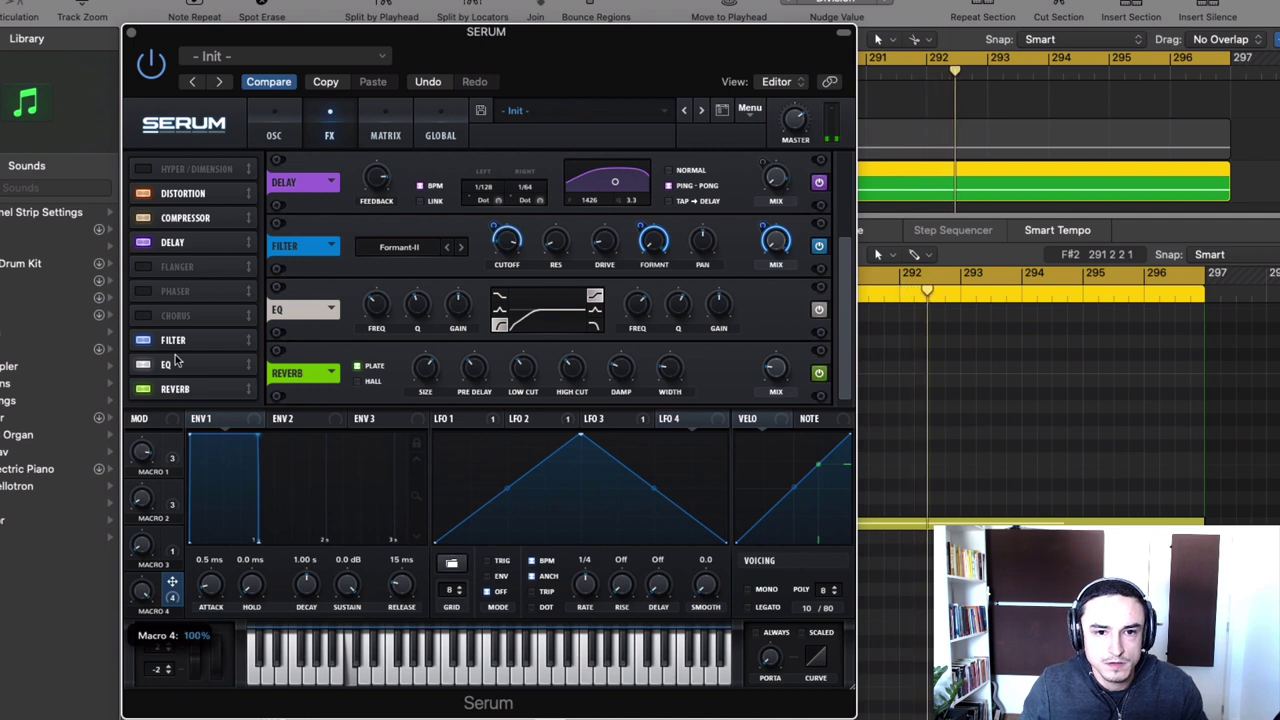
mouse_move(641, 227)
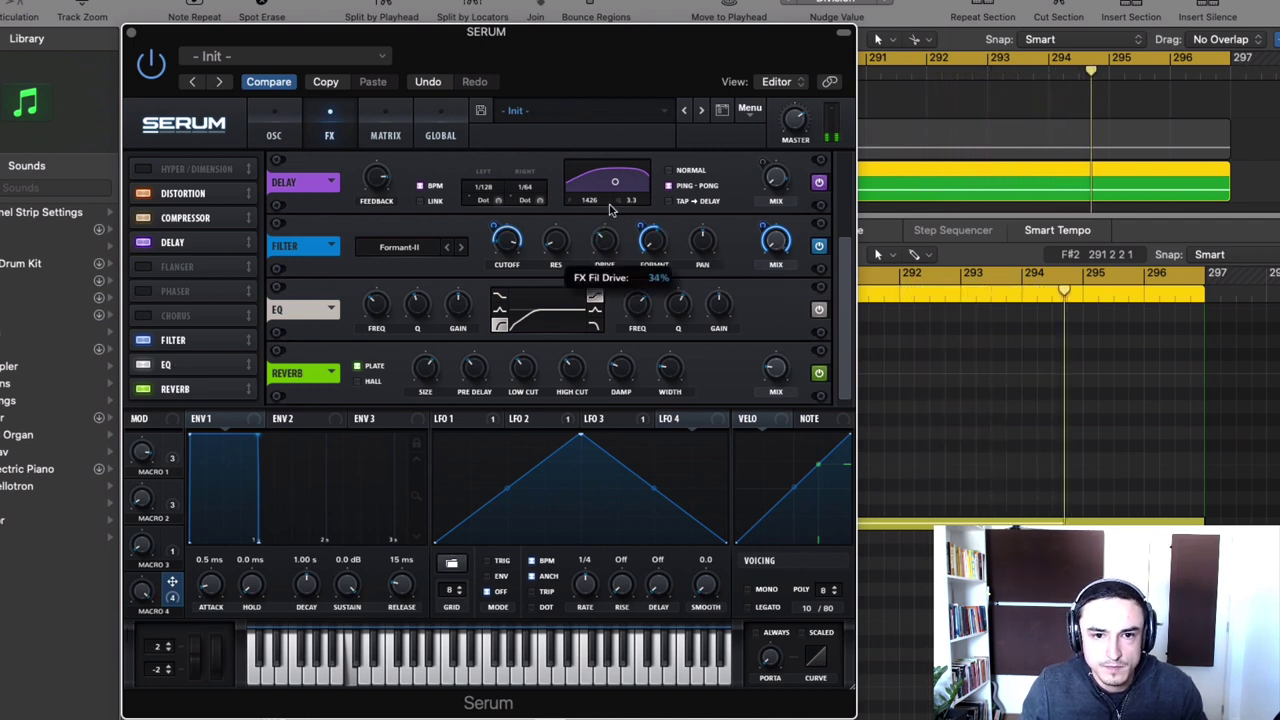
drag(172, 583, 604, 238)
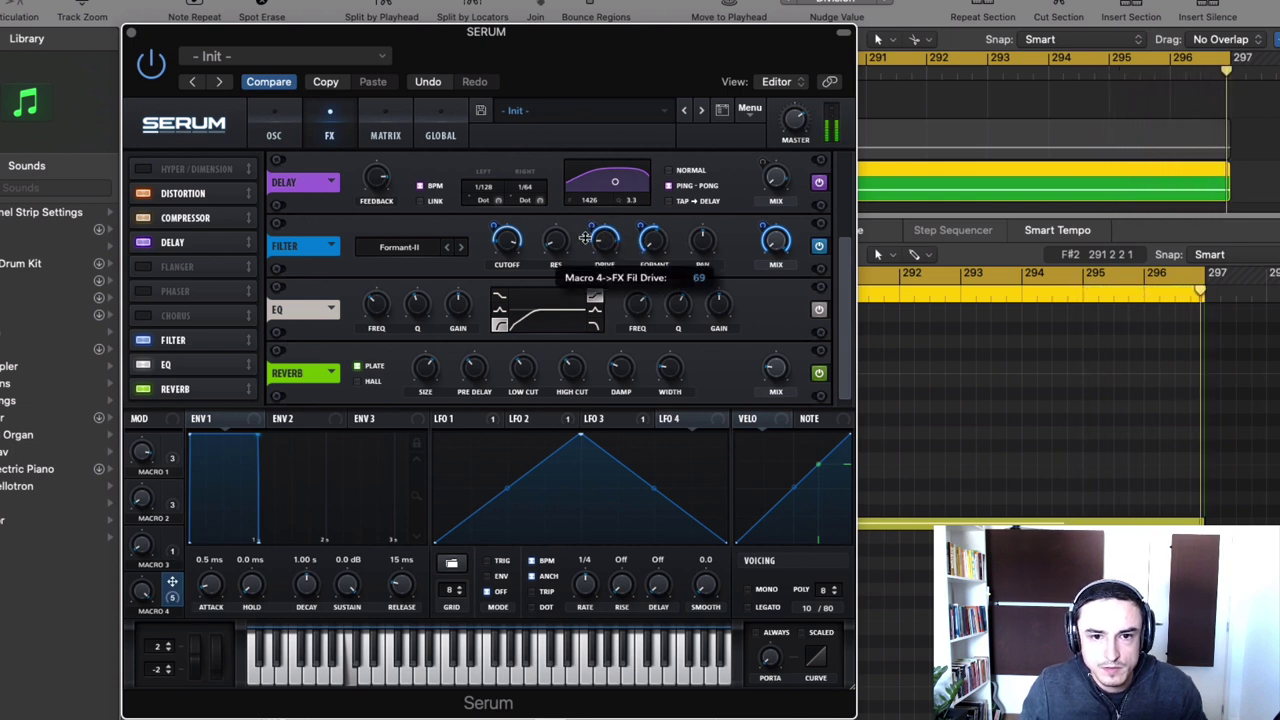
drag(141, 592, 133, 641)
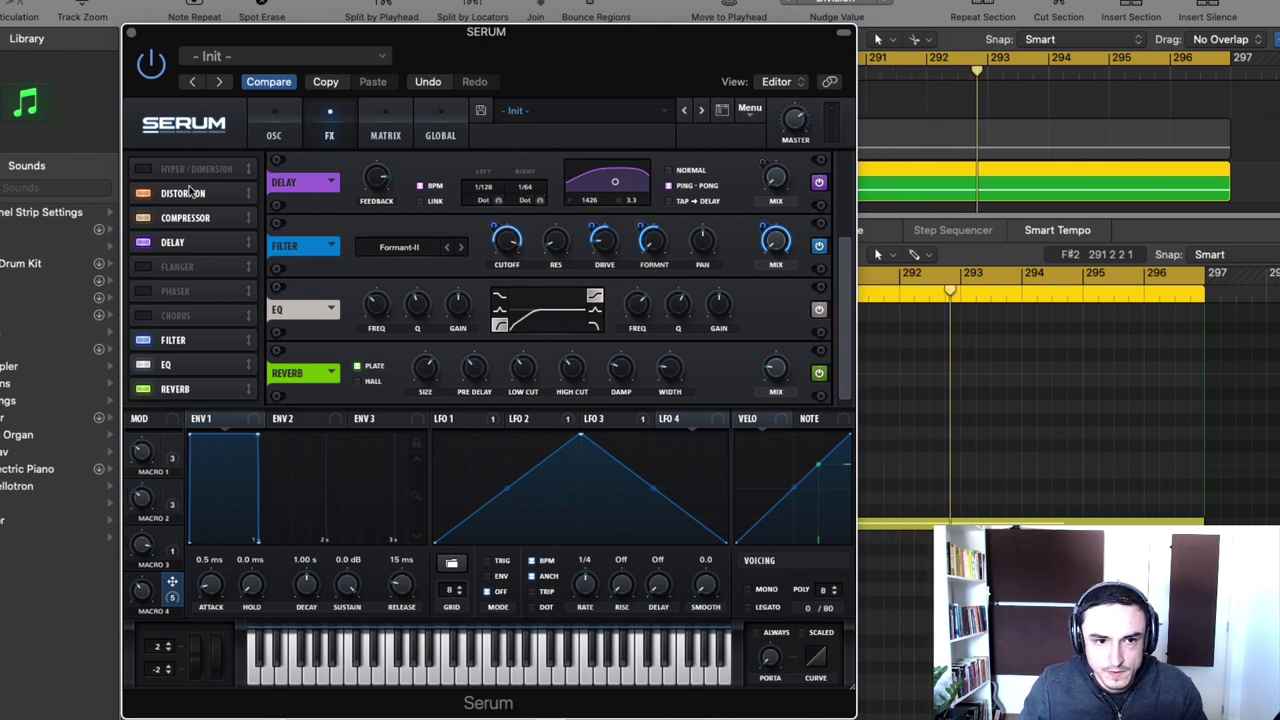
Enable the Hyper/Dimension effect and assign Macro 3 to the Hyper mix and, with a reduced amount, its detune.
click(146, 169)
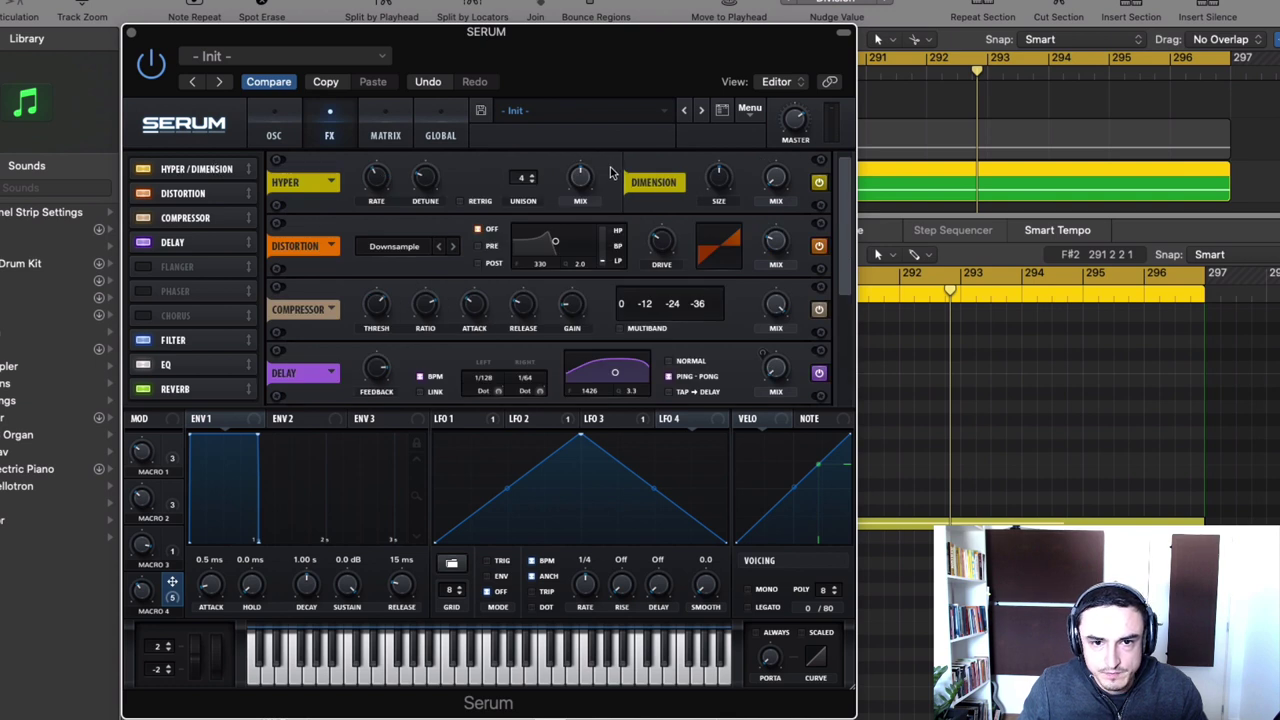
drag(311, 453, 578, 178)
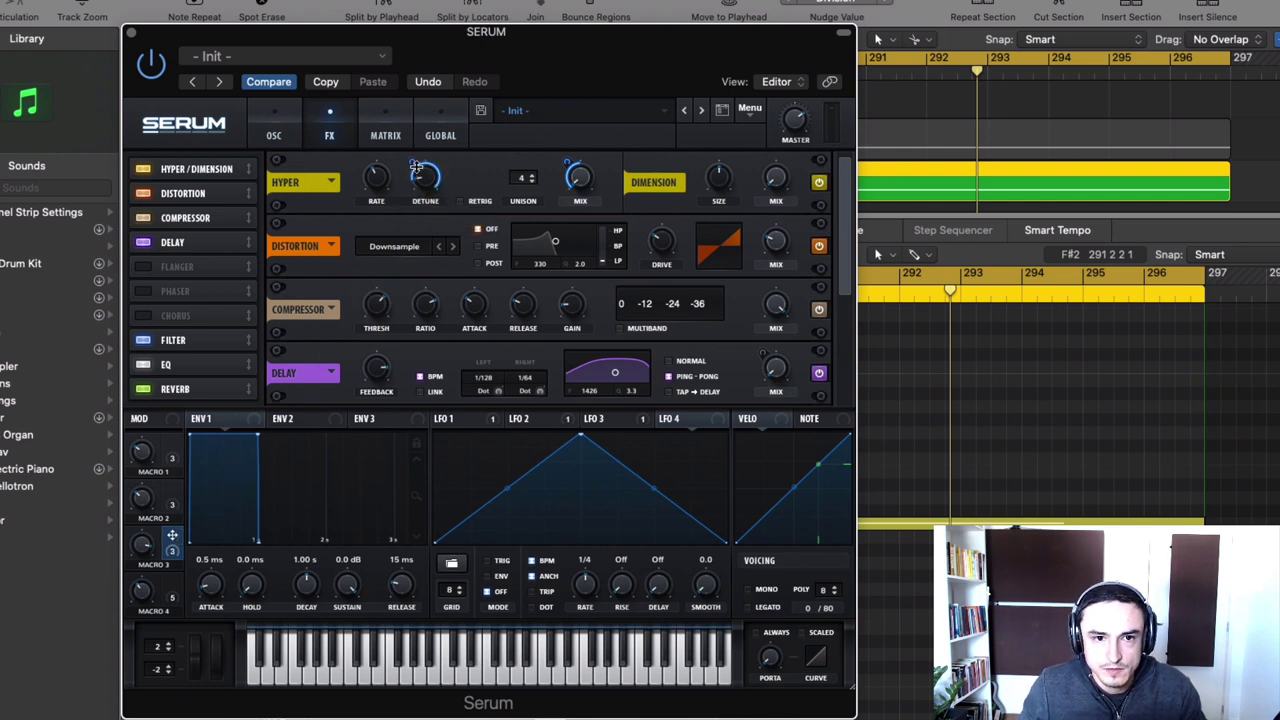
drag(416, 166, 393, 202)
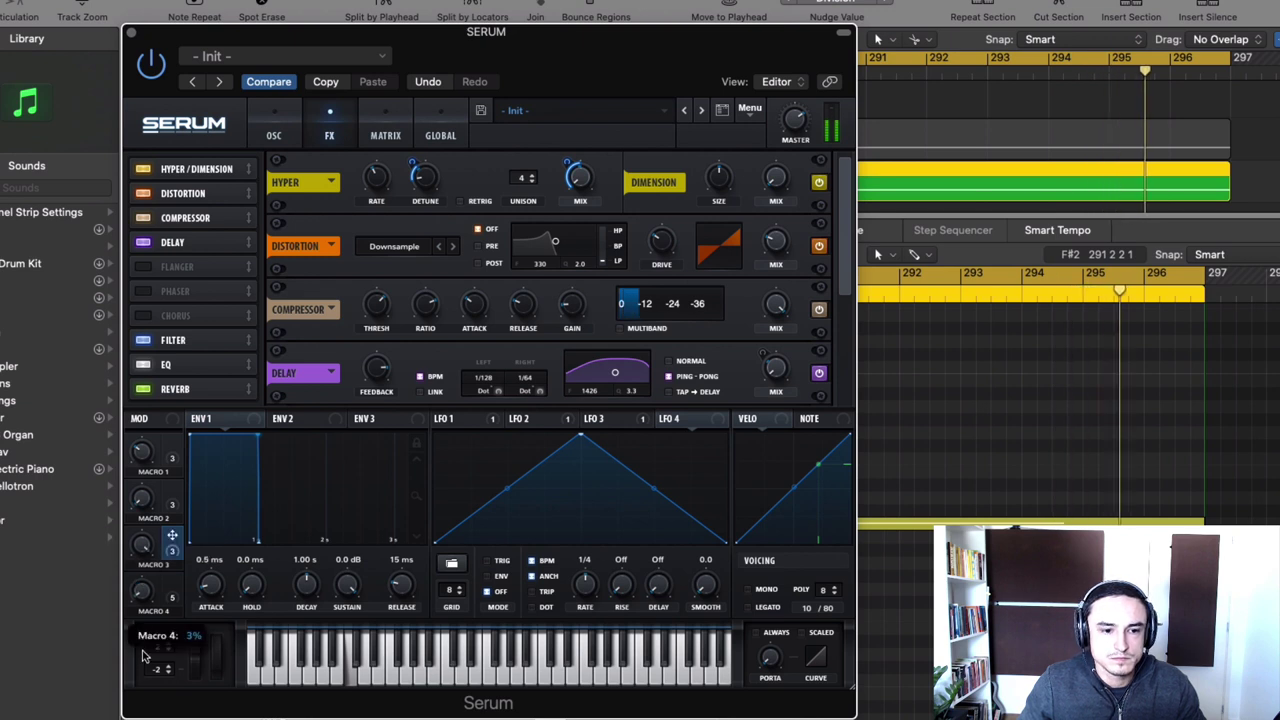
Enable oscillator B with the Spectral wavetable Thin Thick [SL] and turn its level down to 0%.
click(278, 133)
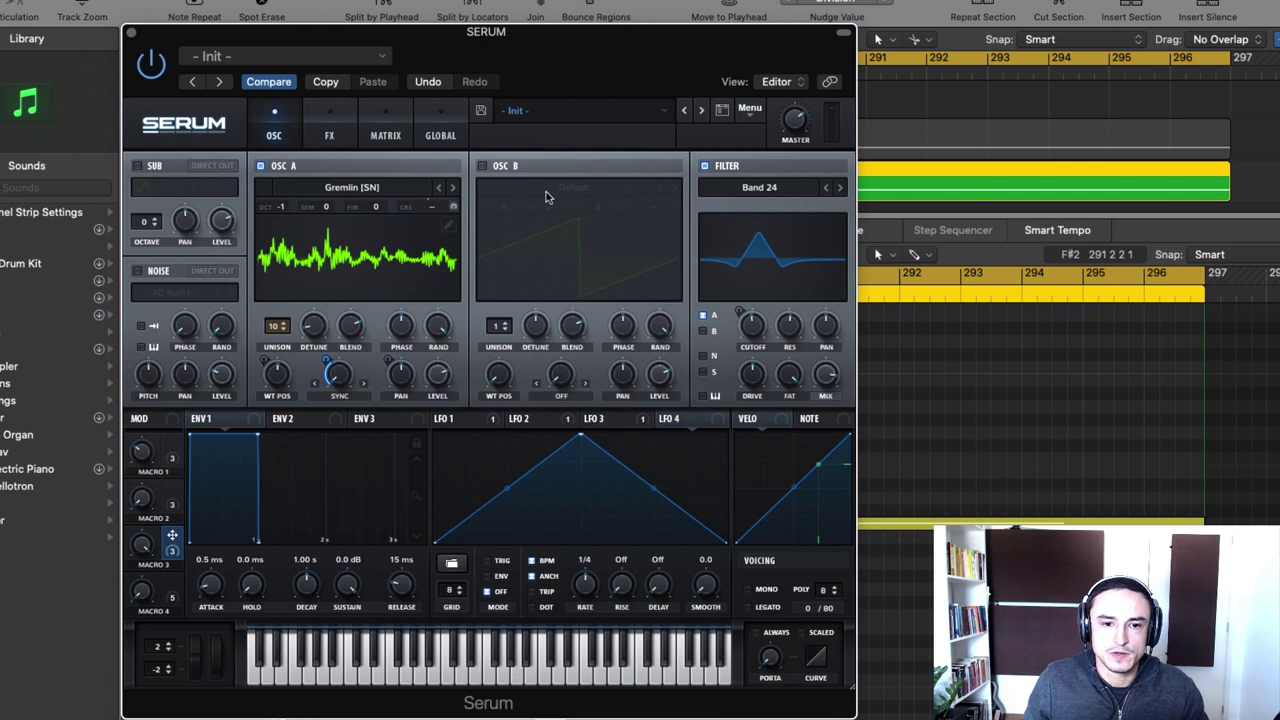
click(483, 166)
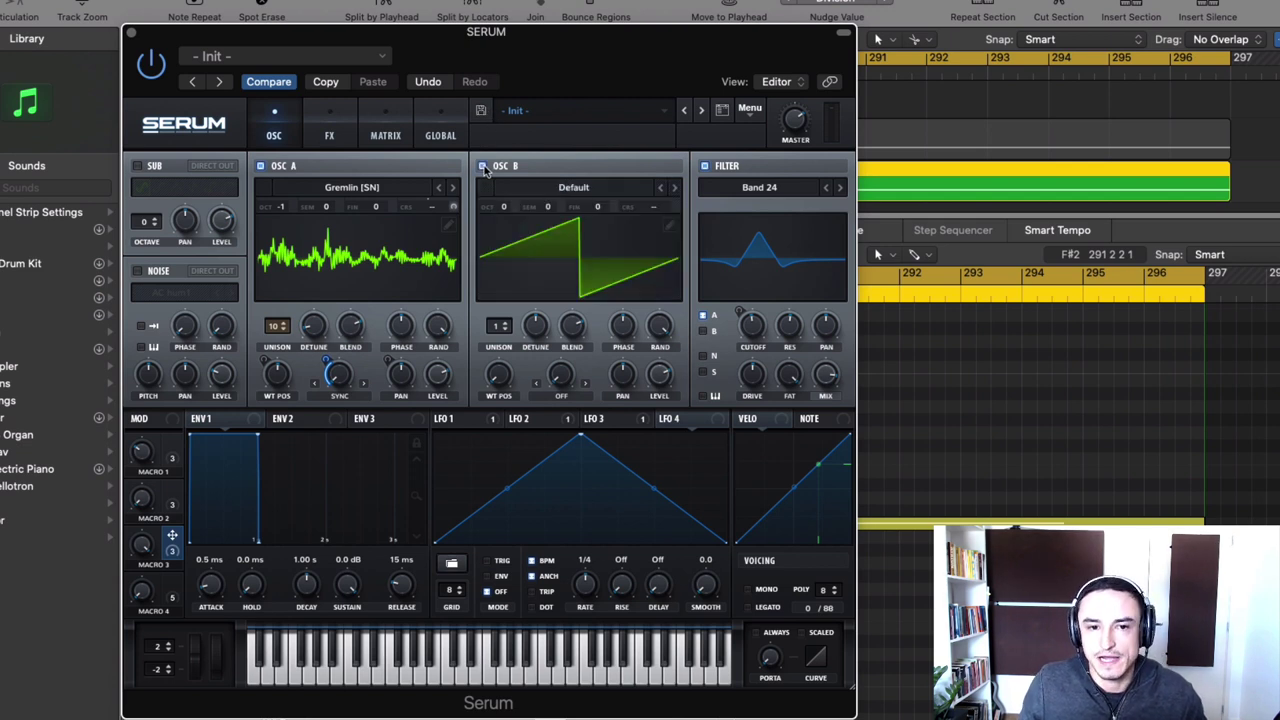
click(574, 188)
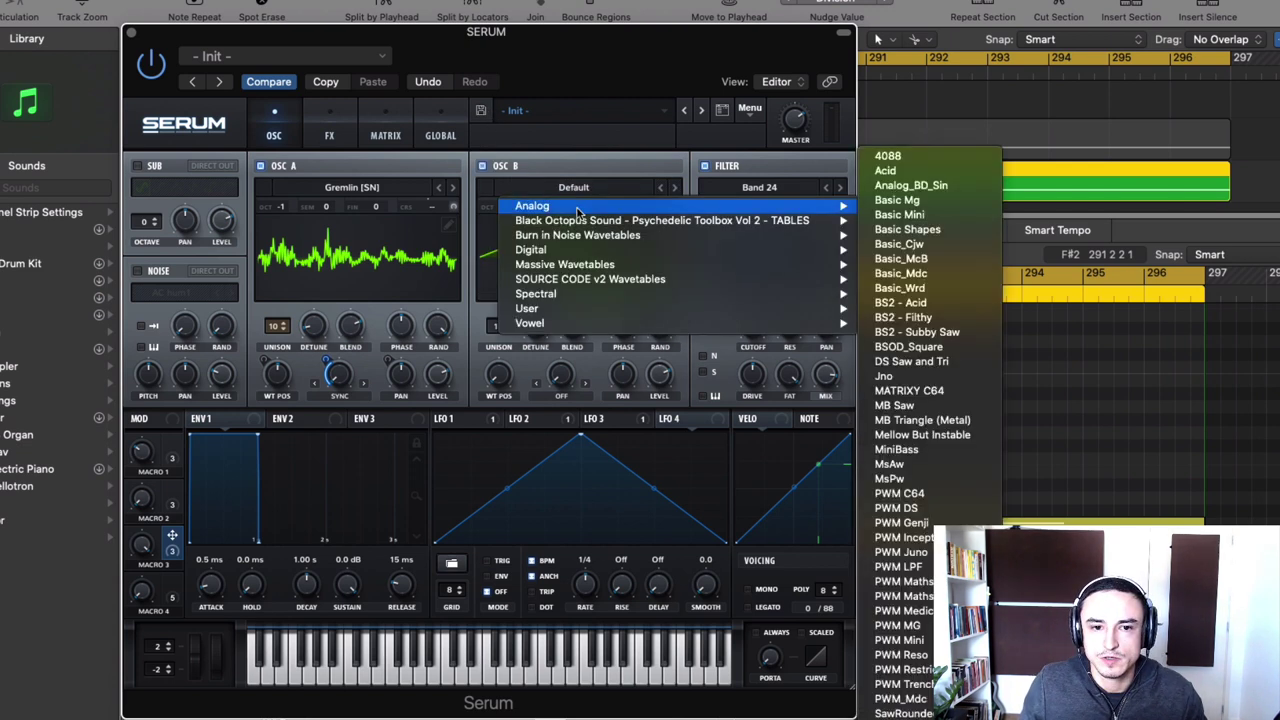
mouse_move(530, 249)
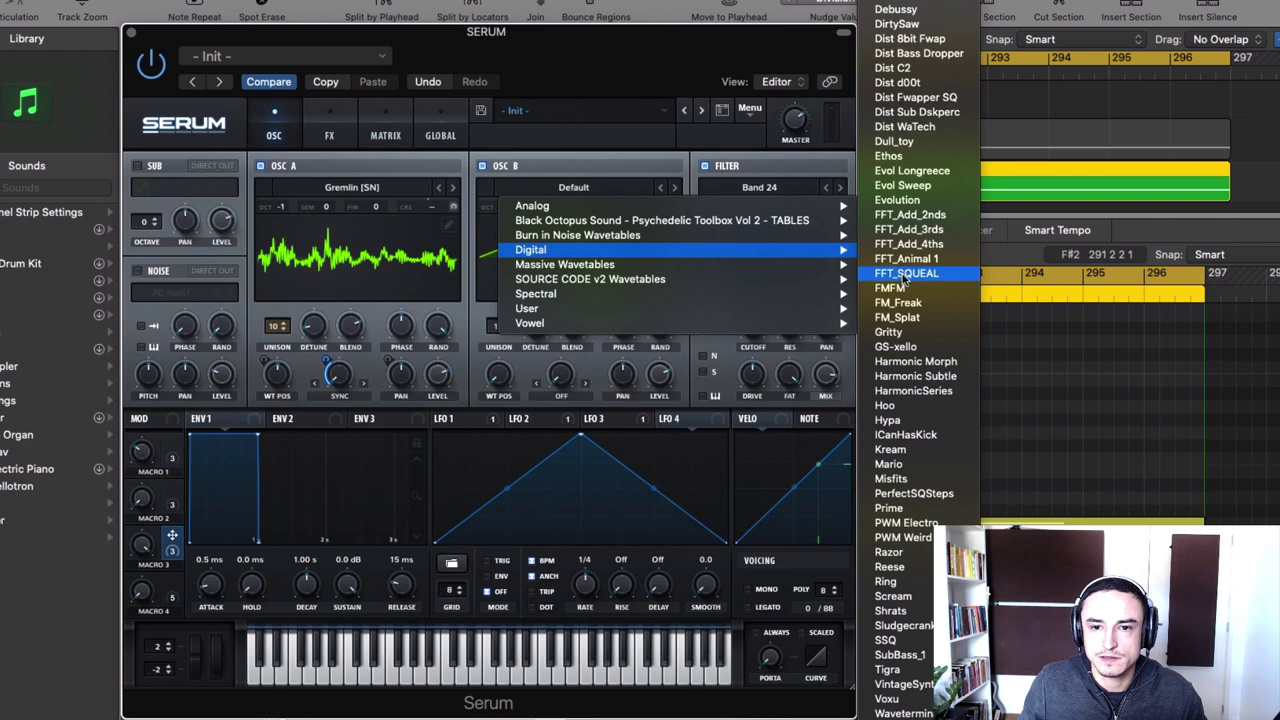
click(935, 421)
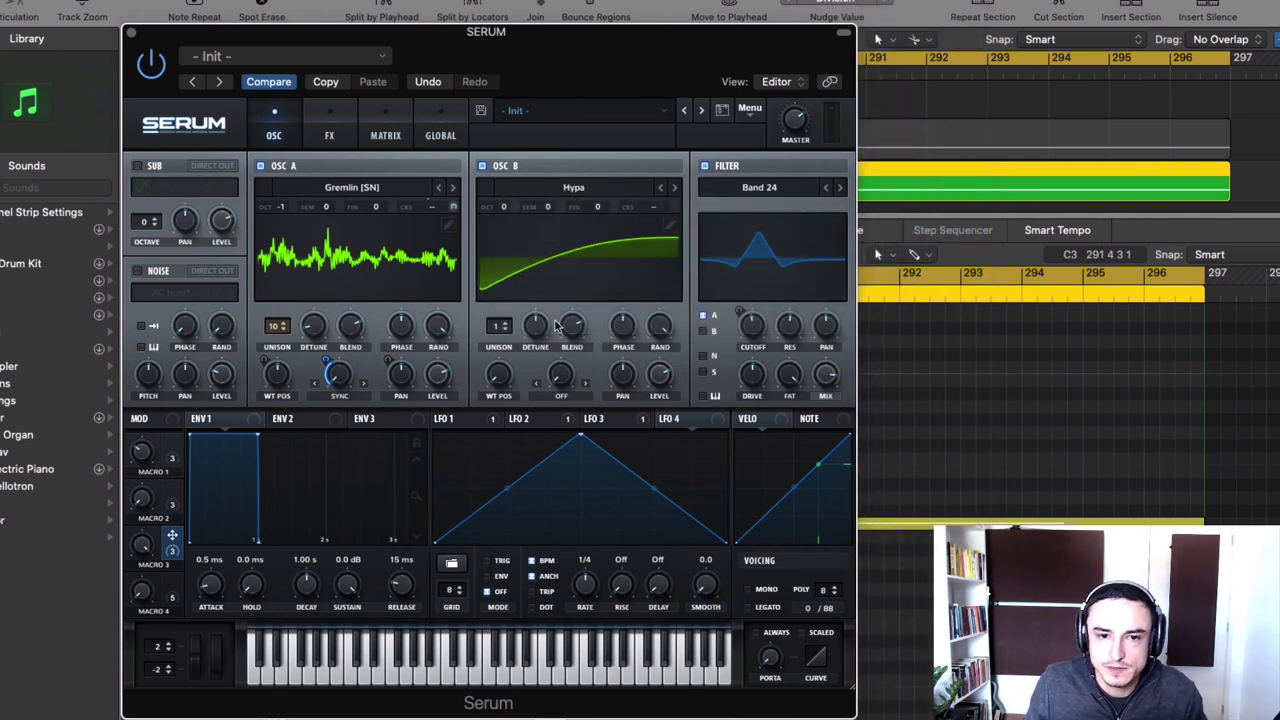
click(676, 189)
click(563, 185)
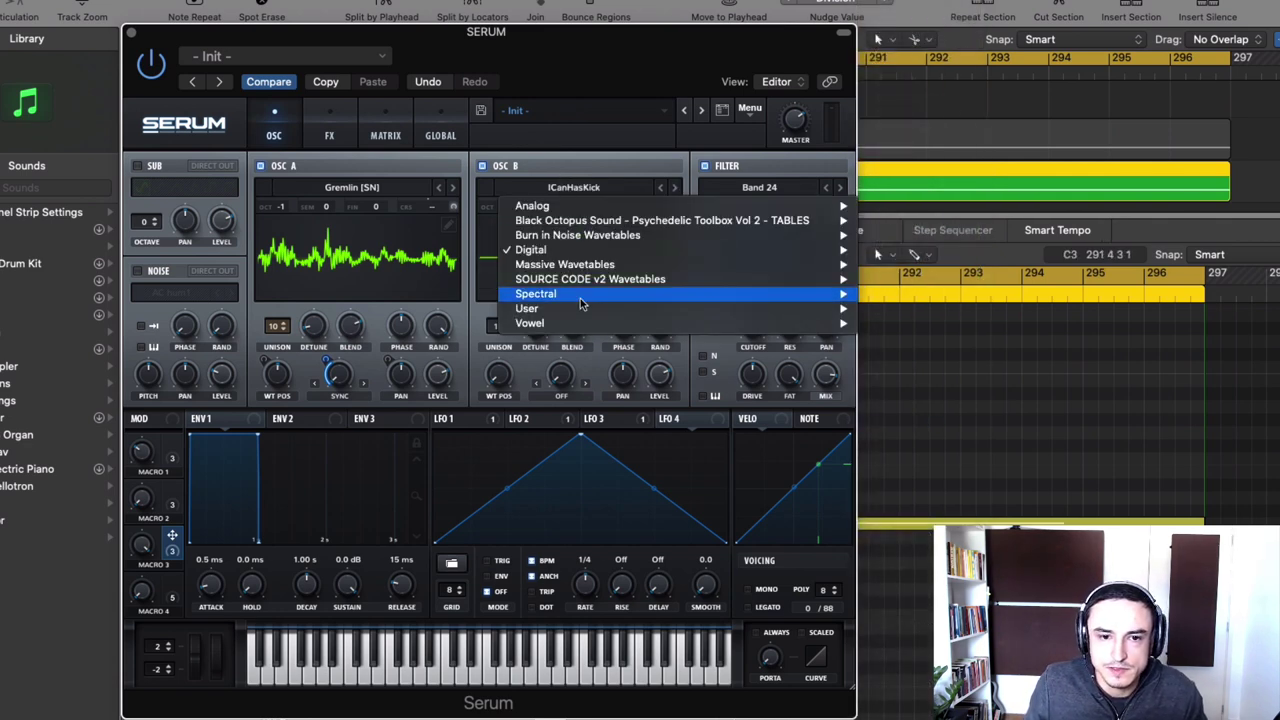
mouse_move(586, 294)
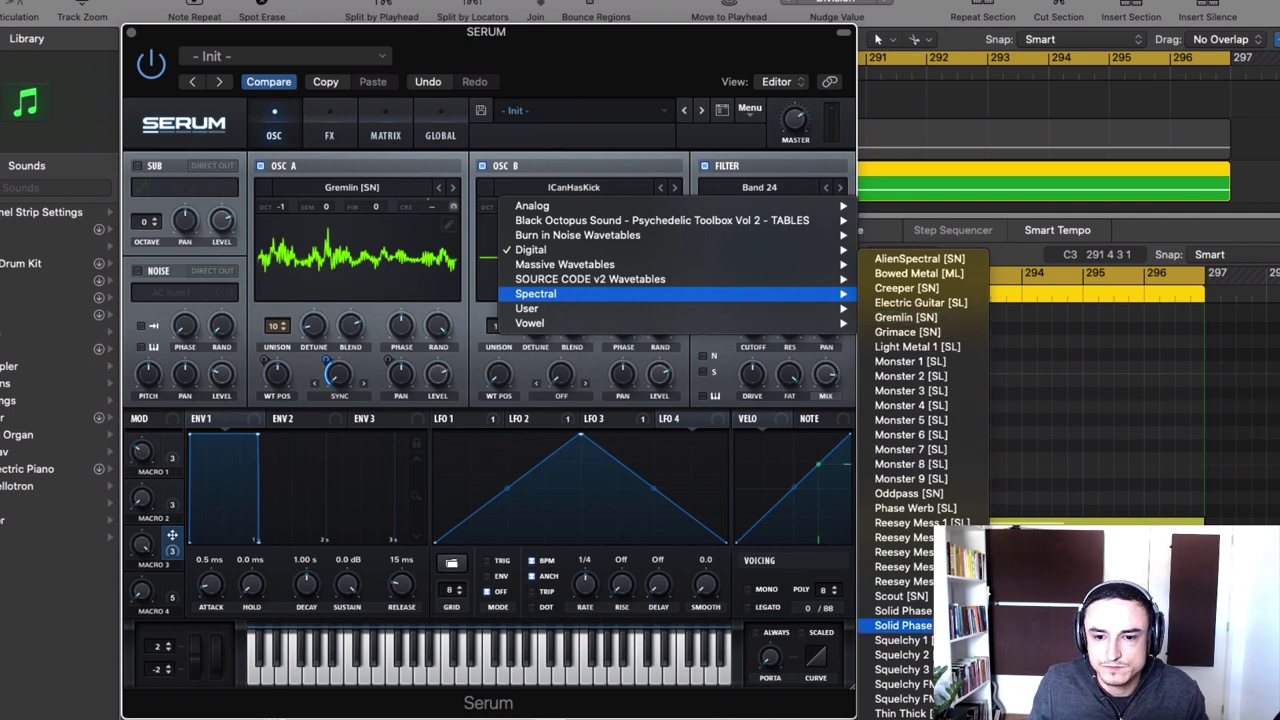
click(900, 713)
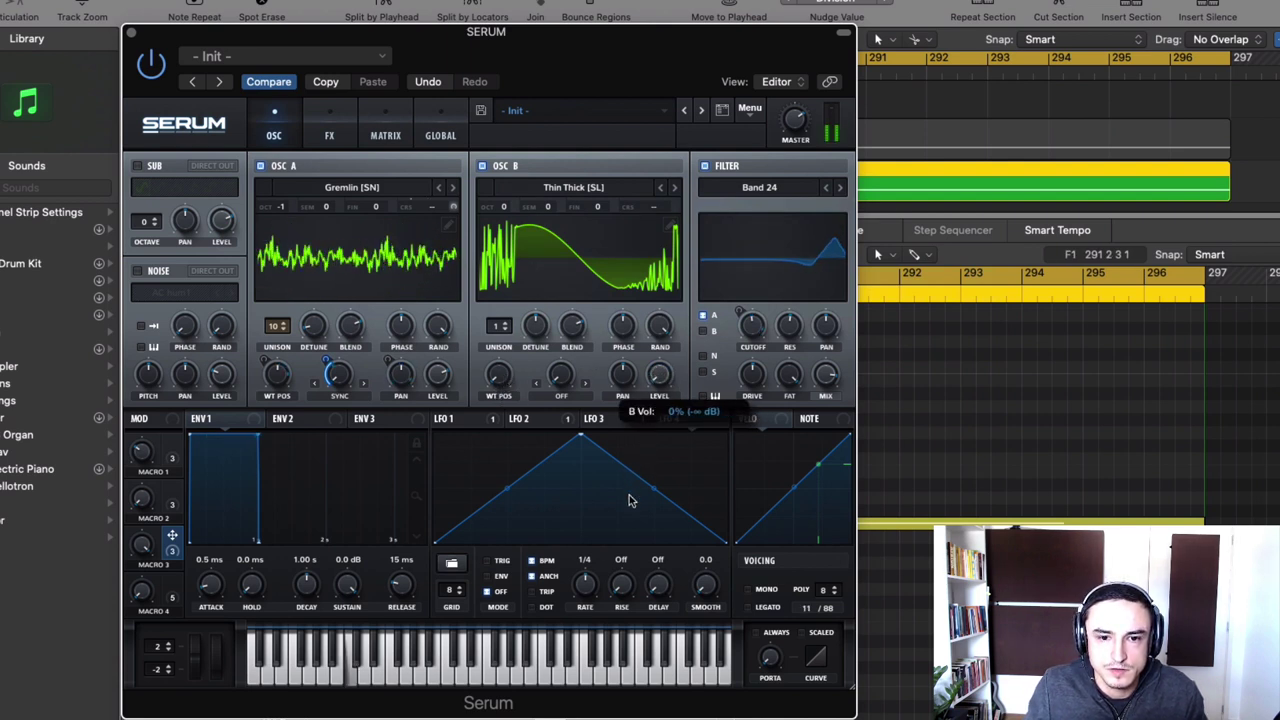
Assign LFO 1 to oscillator B's wavetable position.
click(457, 419)
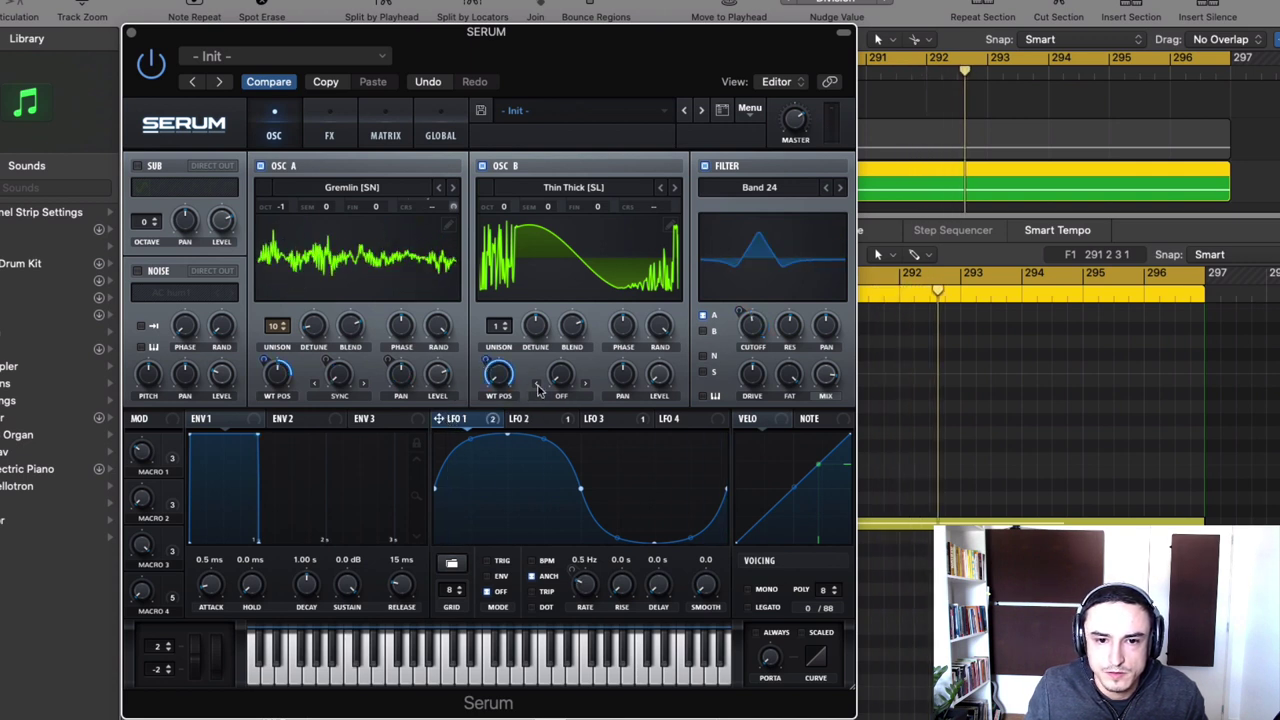
click(545, 418)
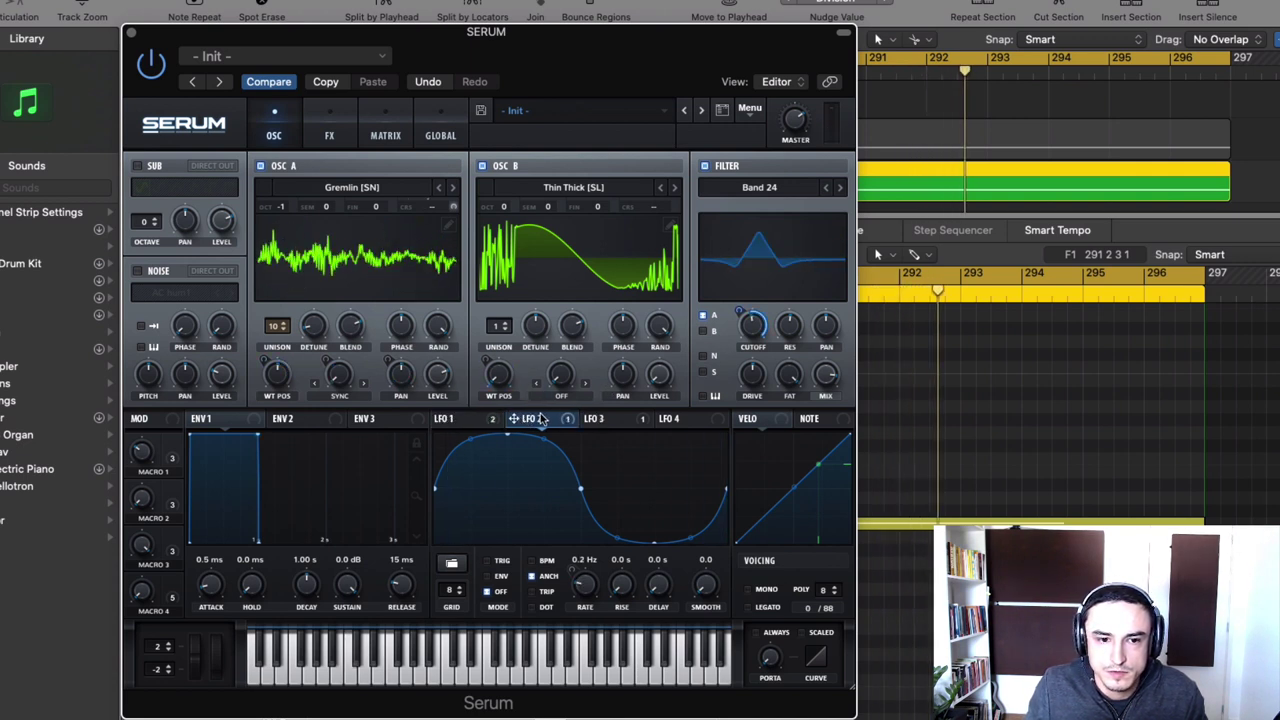
click(450, 418)
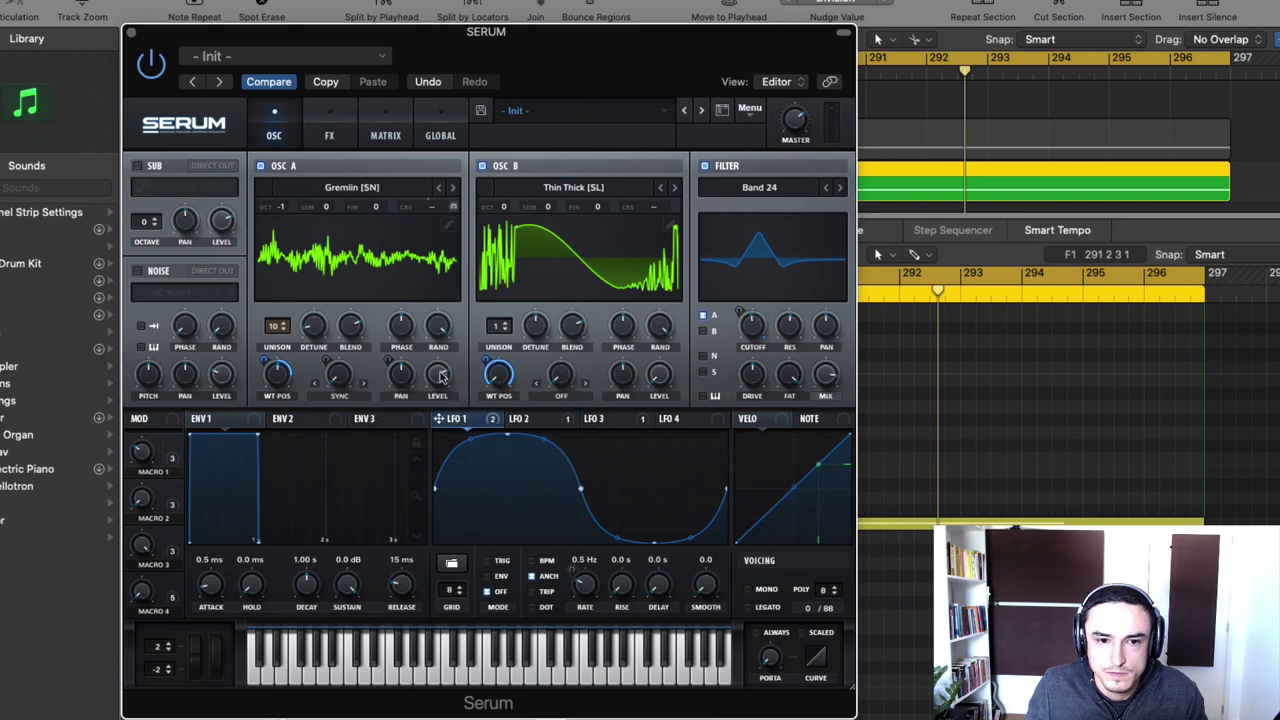
Reshape LFO 4 into a convex descending ramp and set it free-running with a rate of 27.8 Hz.
click(680, 418)
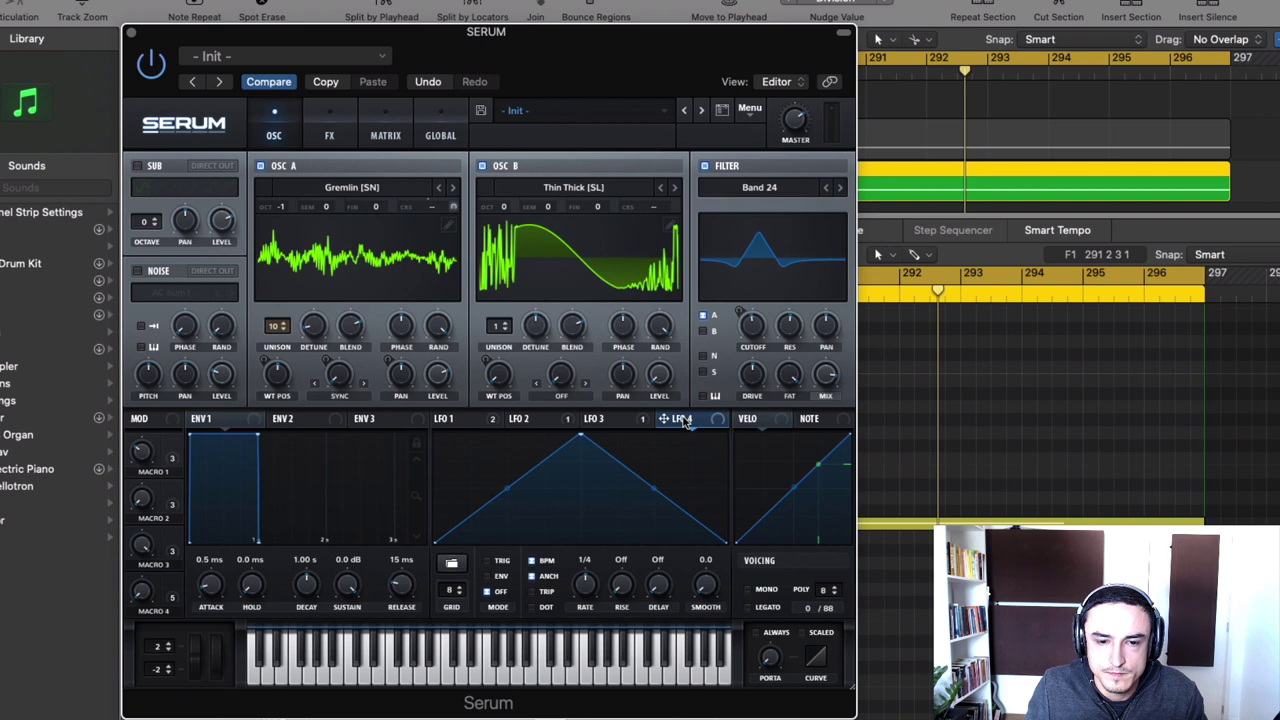
click(617, 421)
click(688, 418)
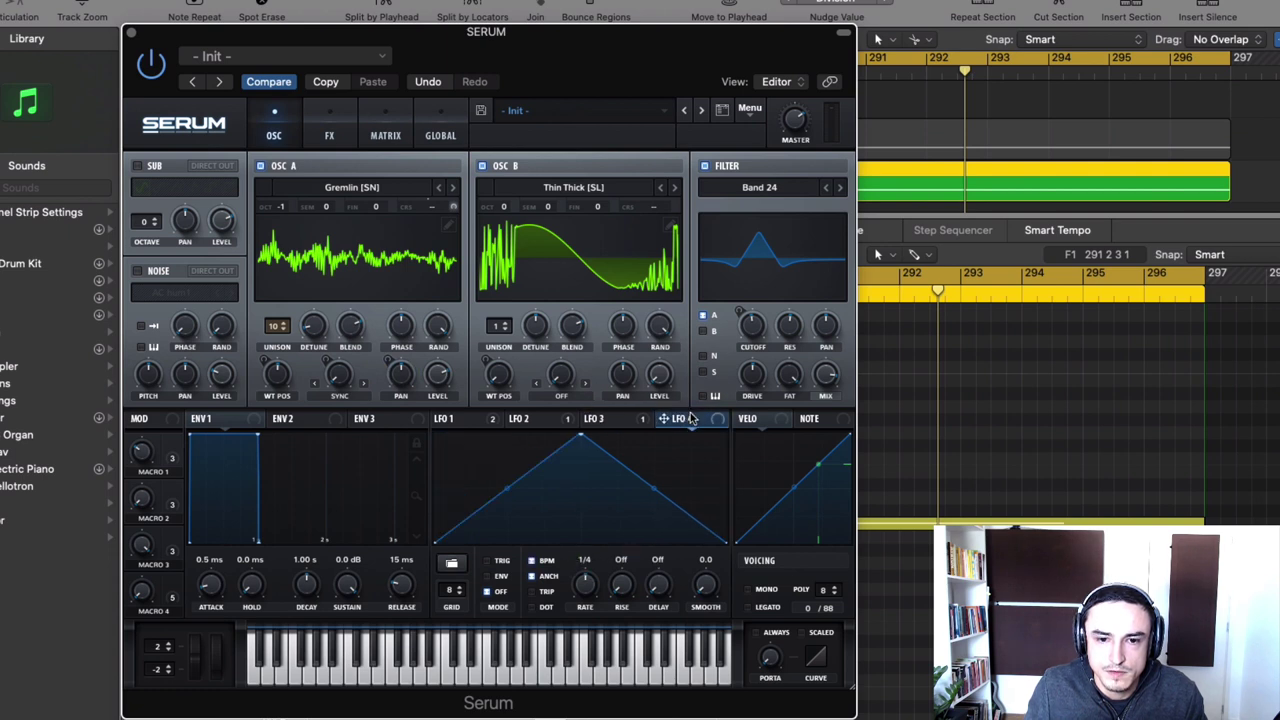
drag(582, 442, 288, 388)
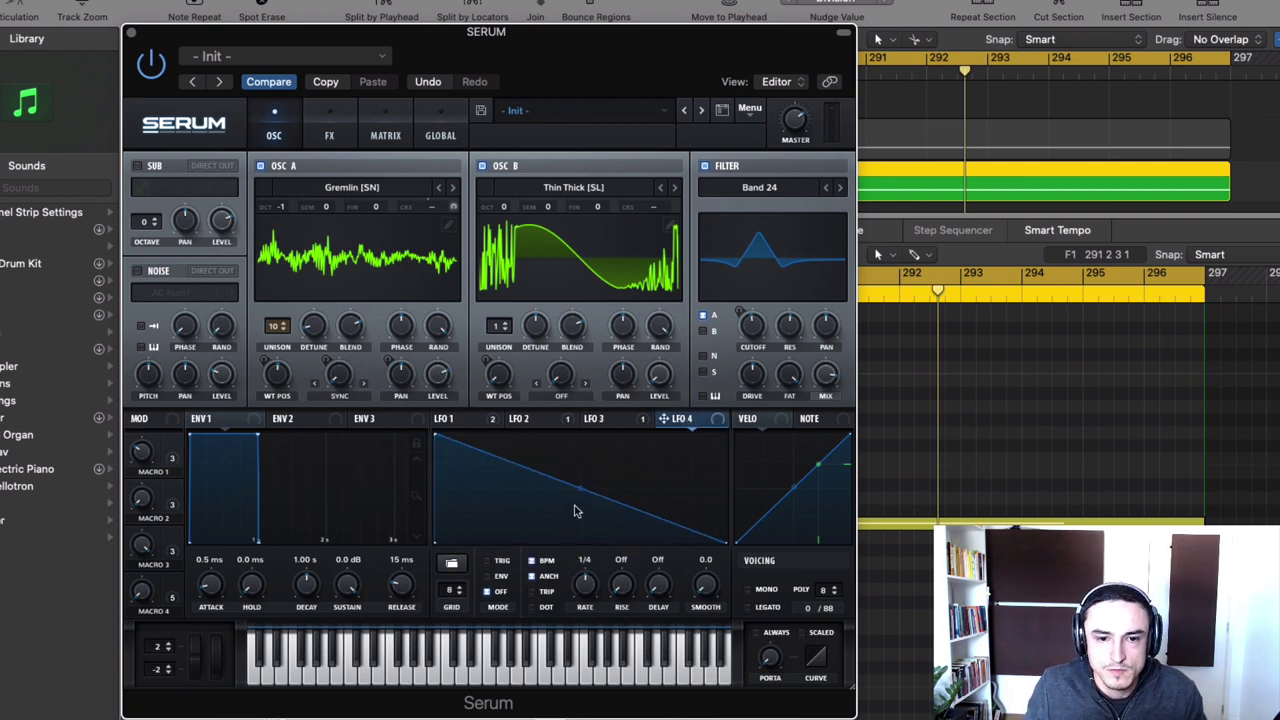
drag(584, 496, 589, 477)
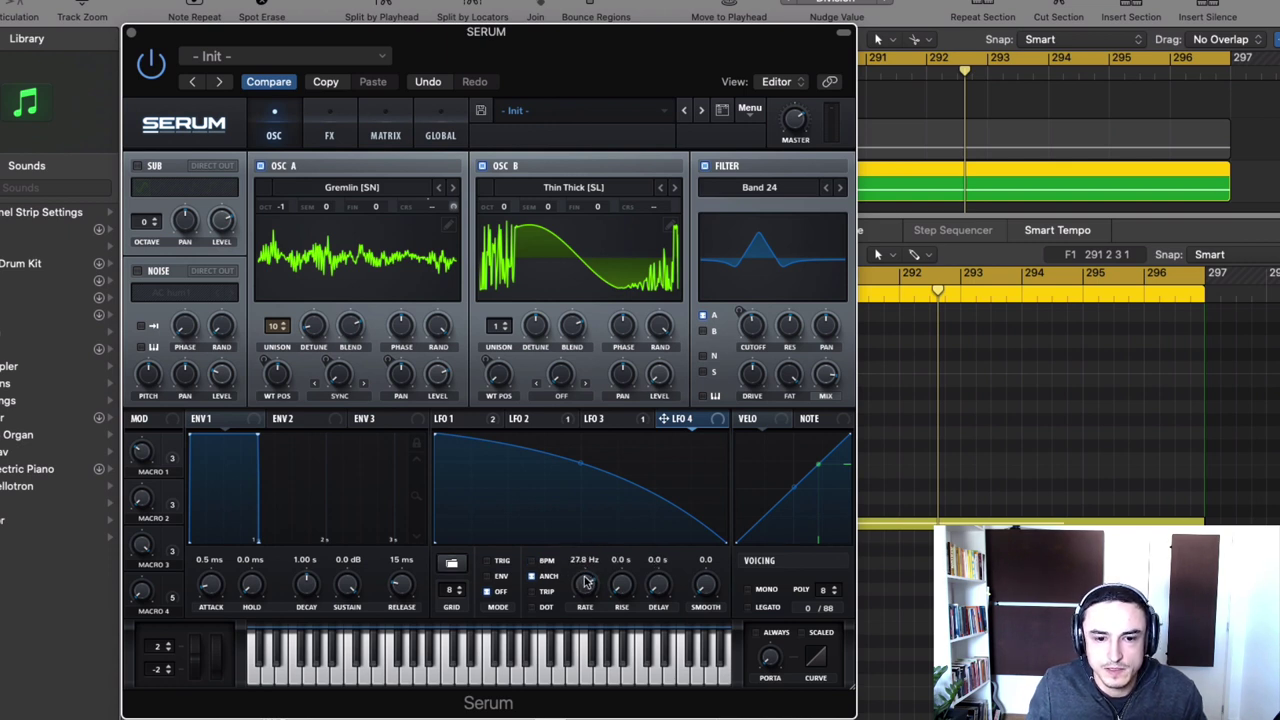
Assign LFO 4 to oscillator B's level, adjust the modulation amount and rate to 20.7 Hz, and drop the oscillator to -1 octave.
drag(660, 376, 660, 376)
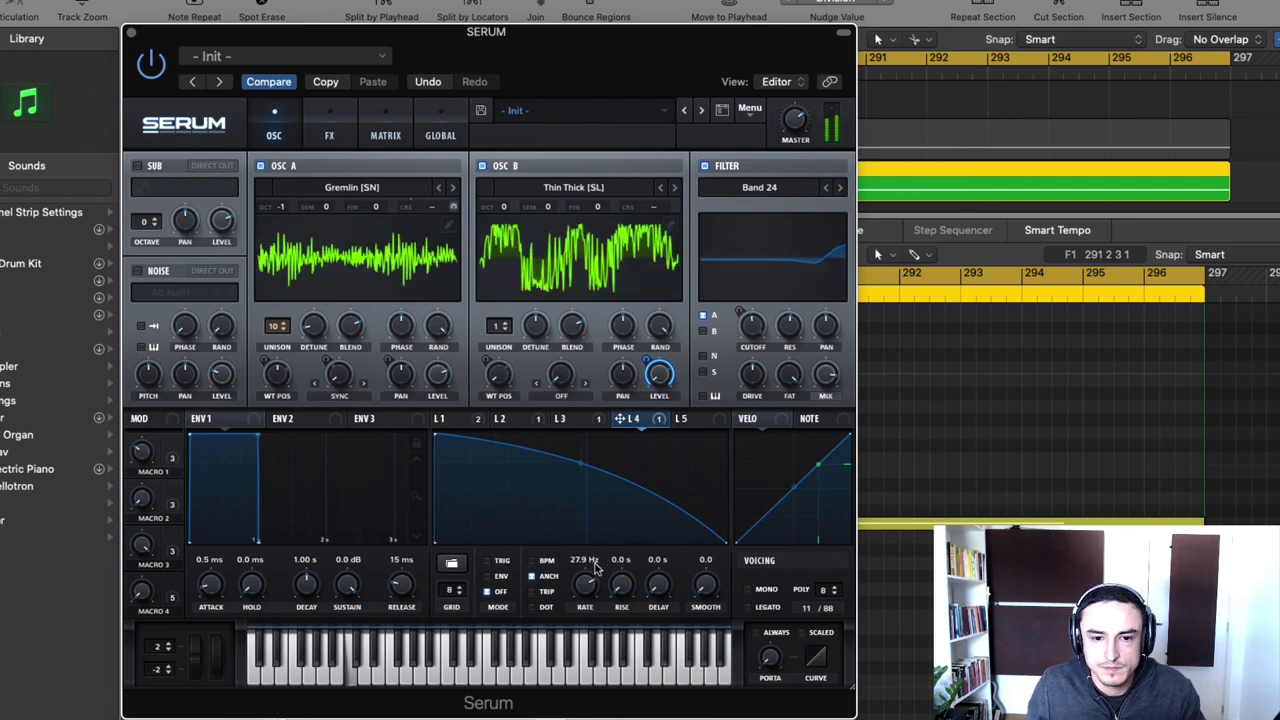
drag(583, 592, 571, 634)
drag(646, 359, 638, 397)
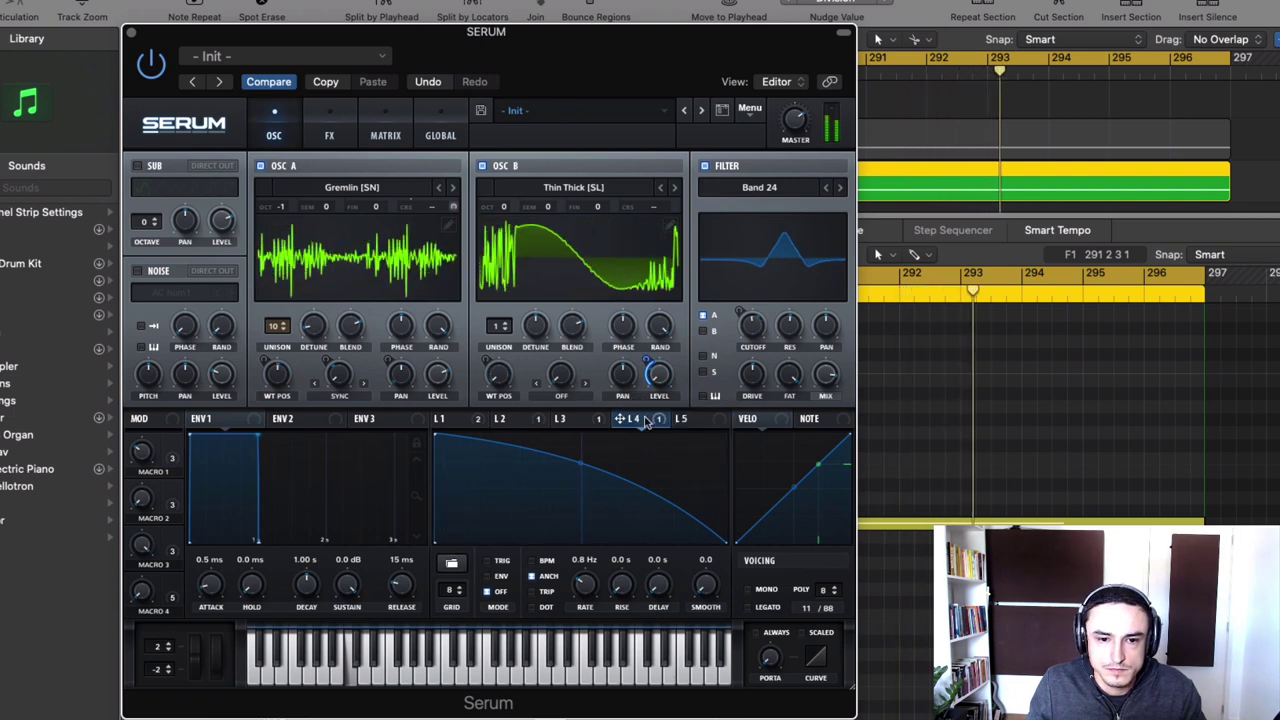
drag(588, 587, 591, 537)
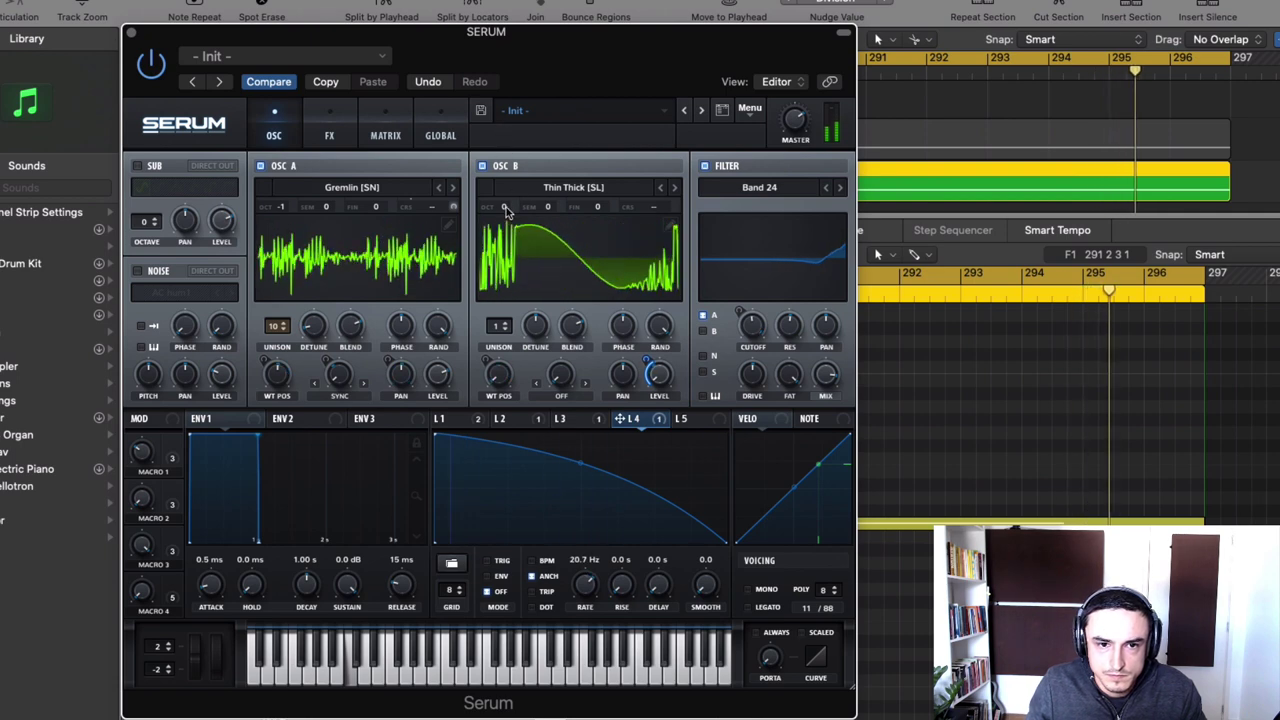
drag(507, 212, 507, 238)
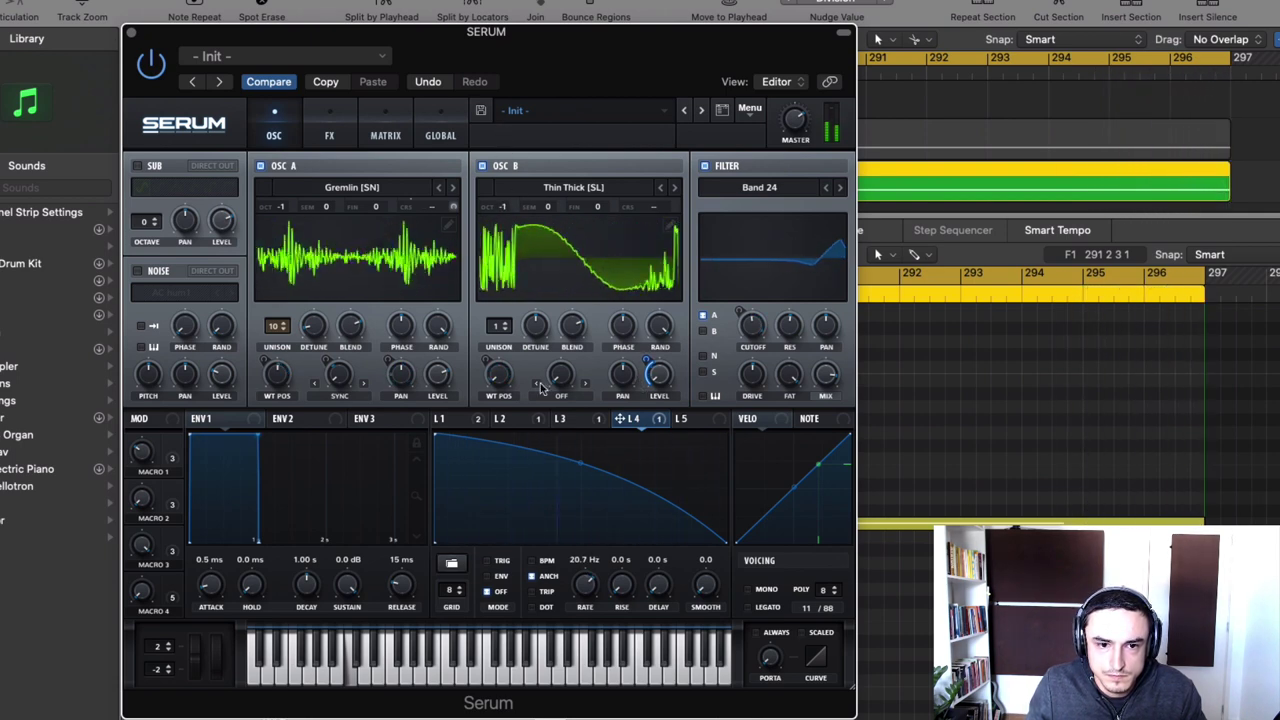
mouse_move(653, 385)
mouse_down()
mouse_move(660, 325)
mouse_move(648, 365)
mouse_up()
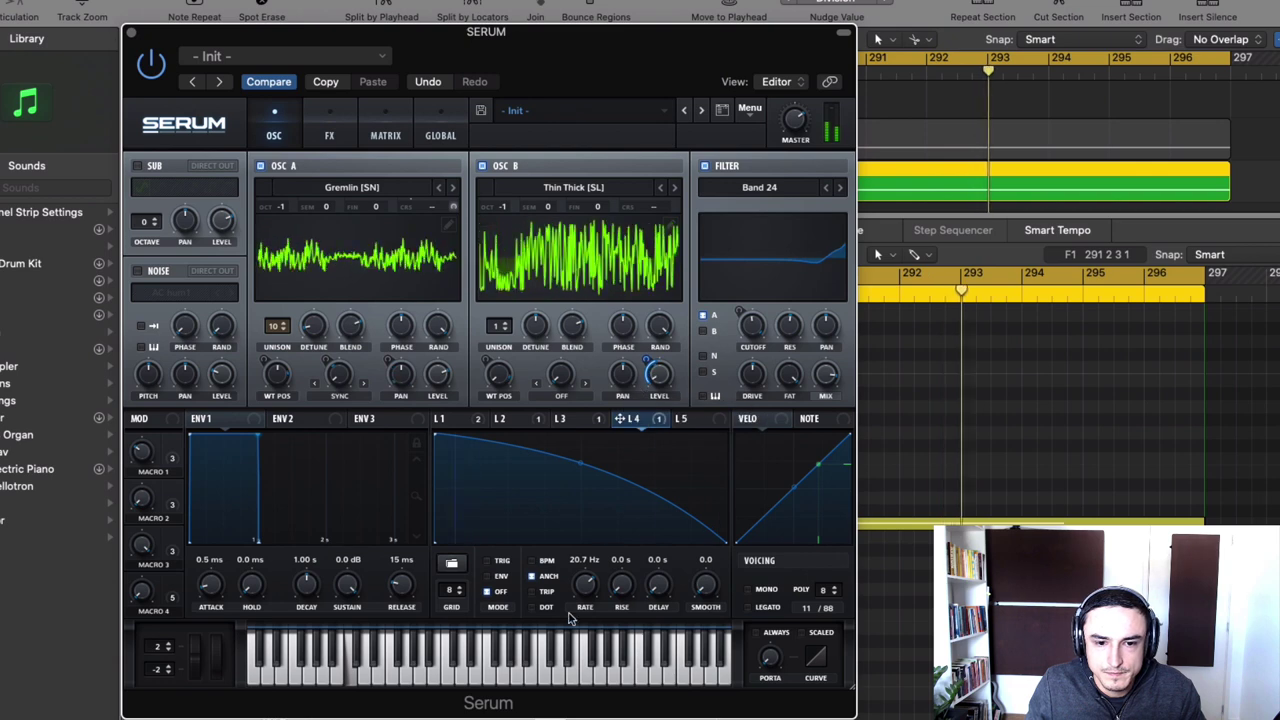
Lower LFO 4's rate to 0.1 Hz, assign Macro 3 to that rate and turn Macro 3 up.
drag(582, 582, 565, 657)
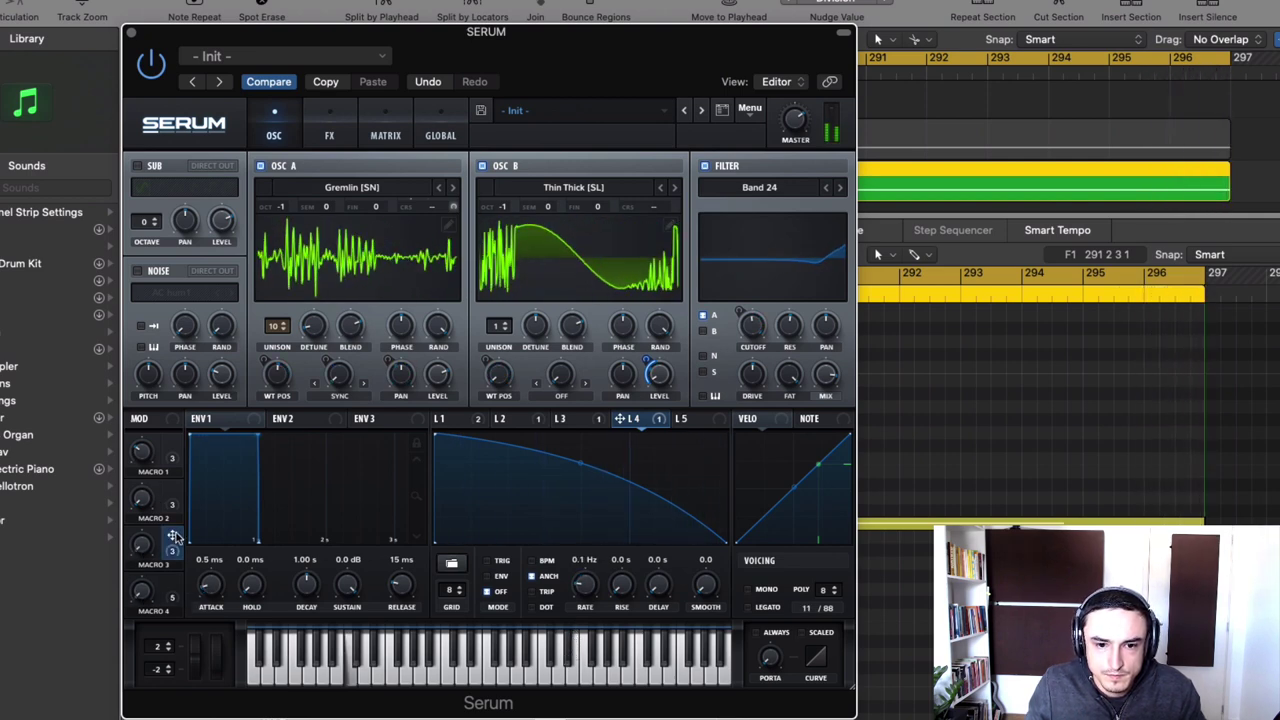
drag(172, 537, 585, 585)
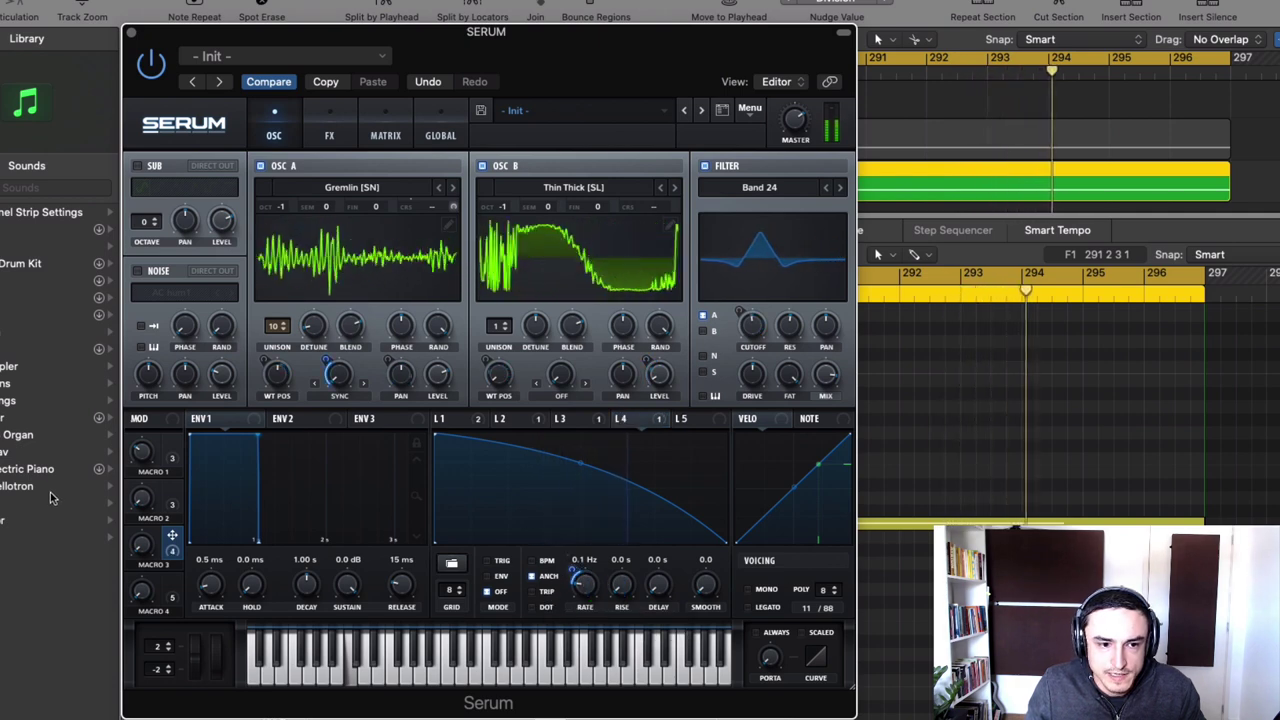
drag(142, 547, 167, 452)
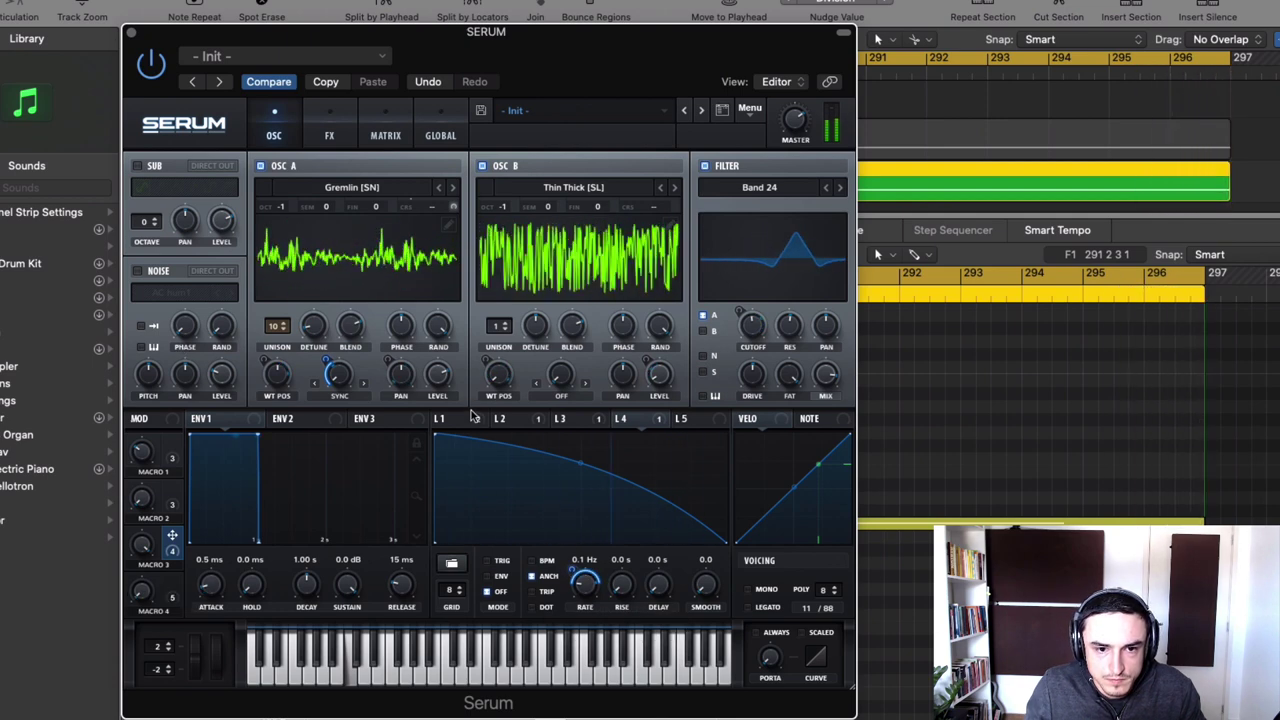
Assign LFO 3 to oscillator B's pan.
click(439, 418)
click(510, 418)
click(577, 420)
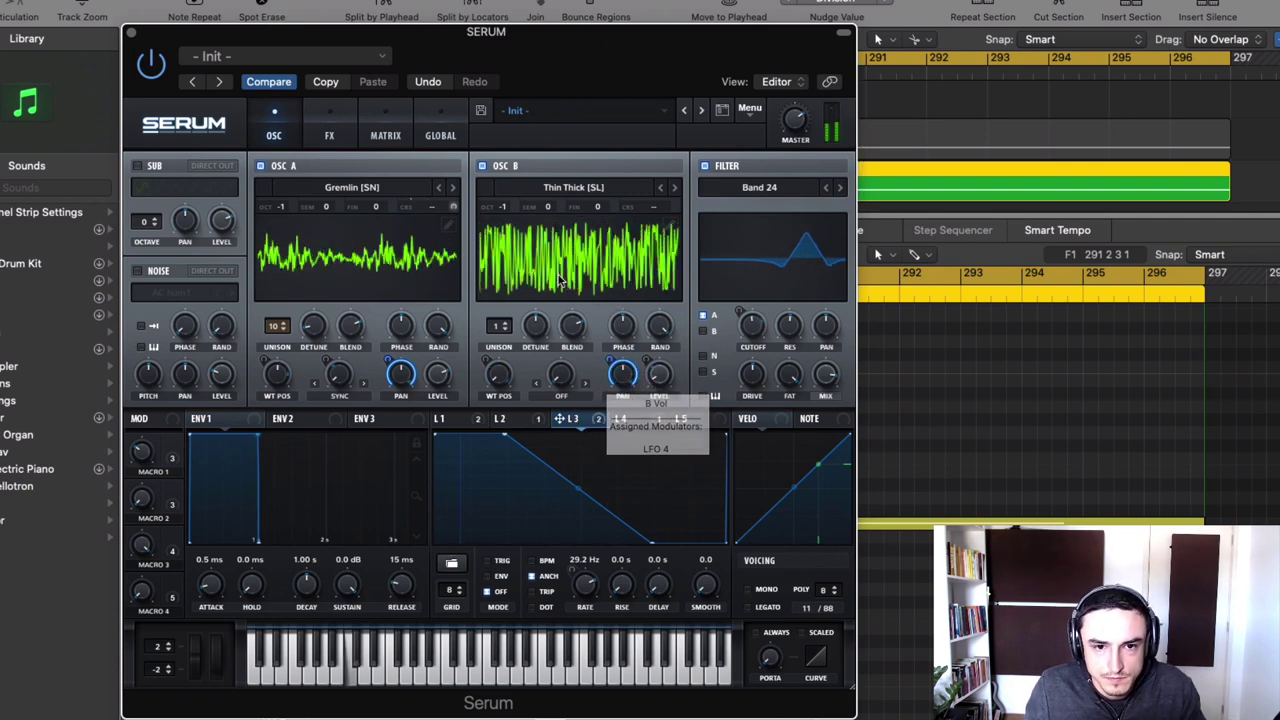
Set oscillator B to 7 unison voices with reduced detune and return its octave to 0.
drag(496, 324, 501, 261)
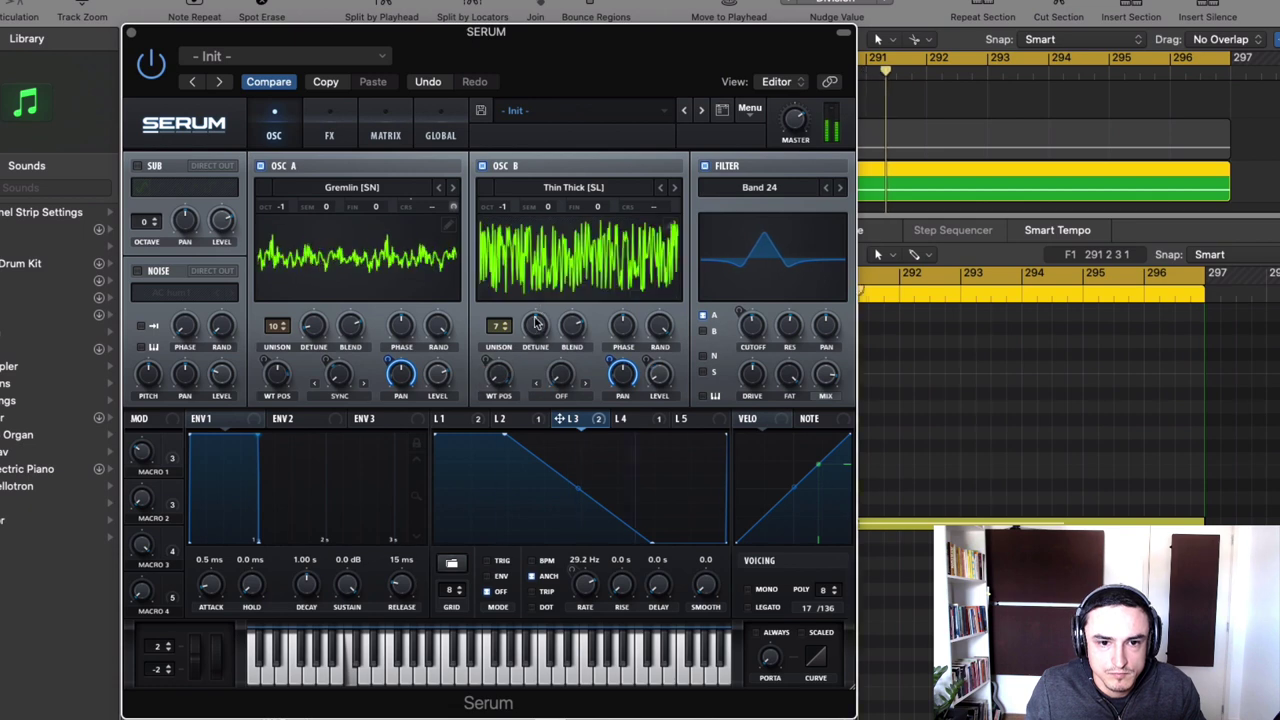
drag(533, 326, 519, 384)
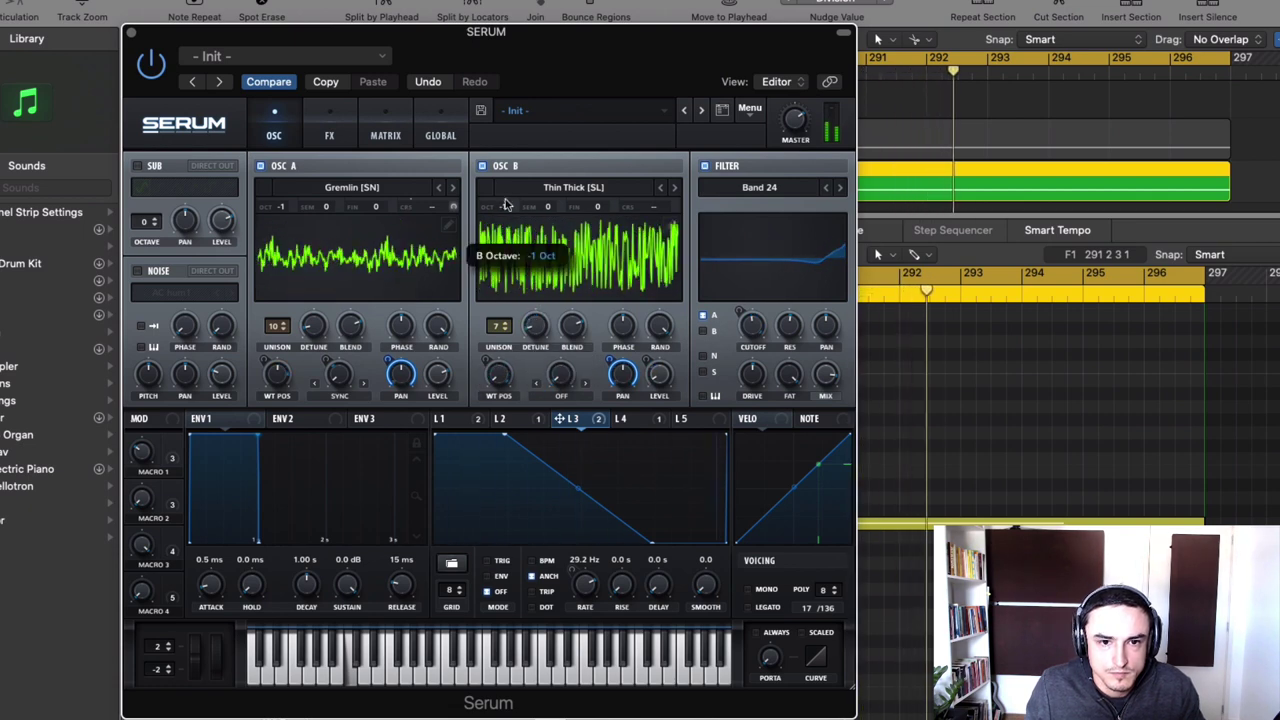
drag(507, 205, 510, 178)
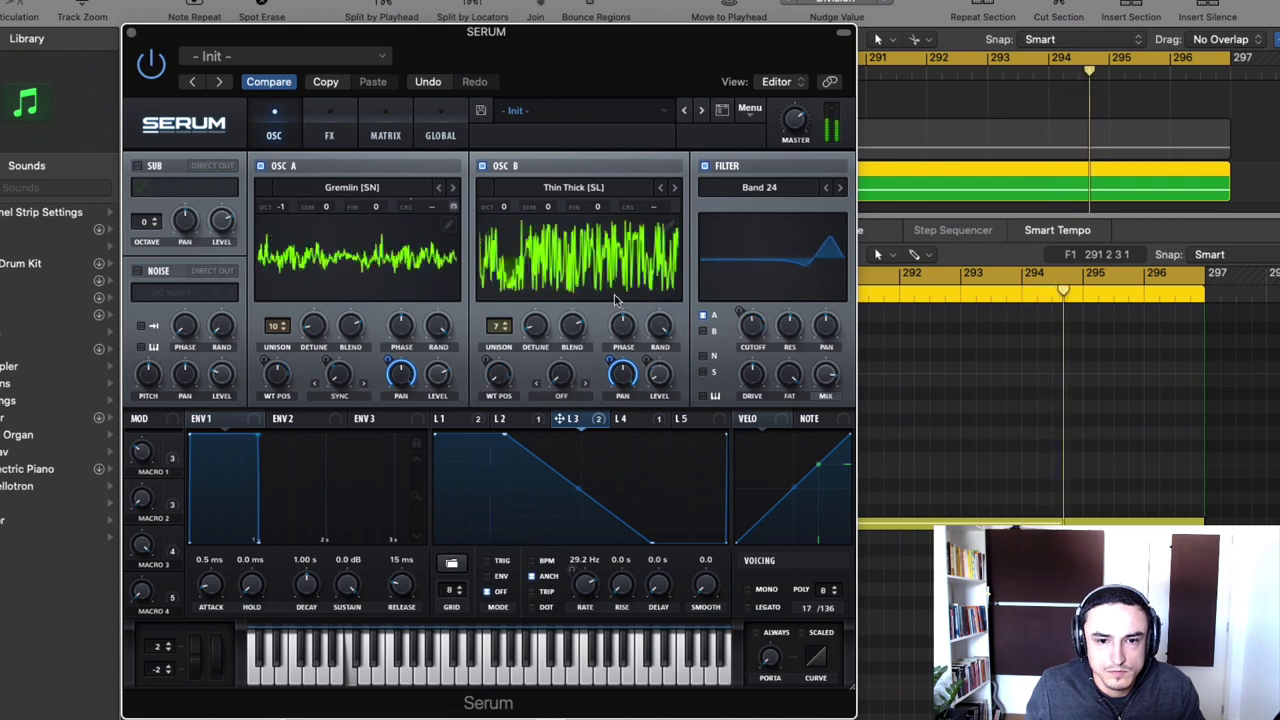
Assign LFO 2 to oscillator B's coarse pitch and audition sweeps of Macro 1 and Macro 2.
click(508, 419)
drag(505, 421, 655, 220)
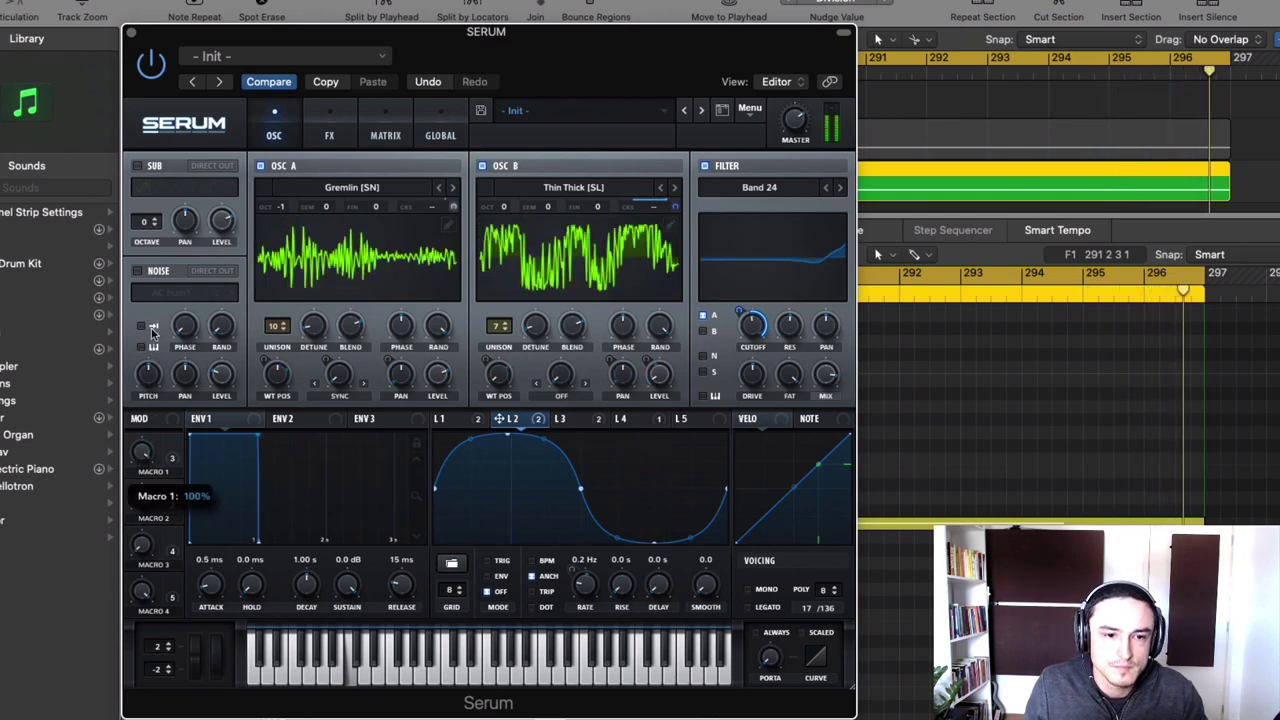
drag(141, 499, 113, 626)
Raise the oscillator-page filter's drive to 82%, adjust its mix and audition a sweep of Macro 4.
drag(753, 375, 752, 318)
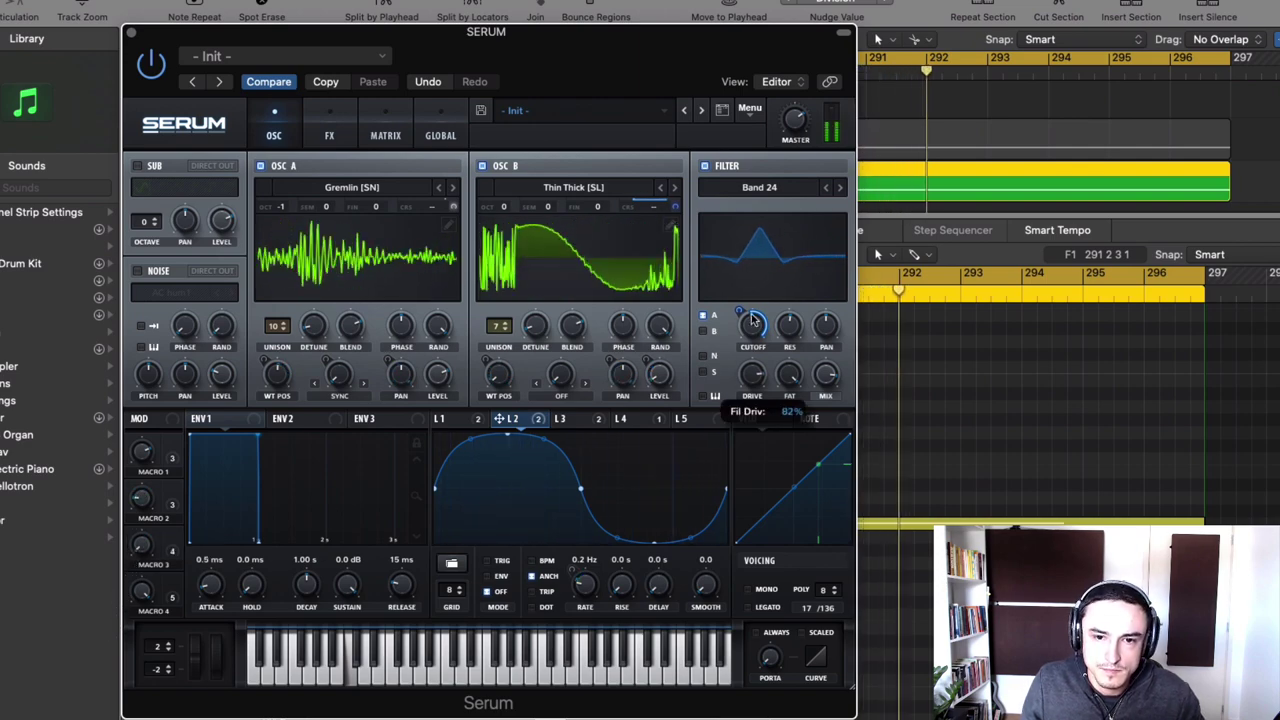
drag(826, 375, 788, 329)
drag(140, 588, 127, 710)
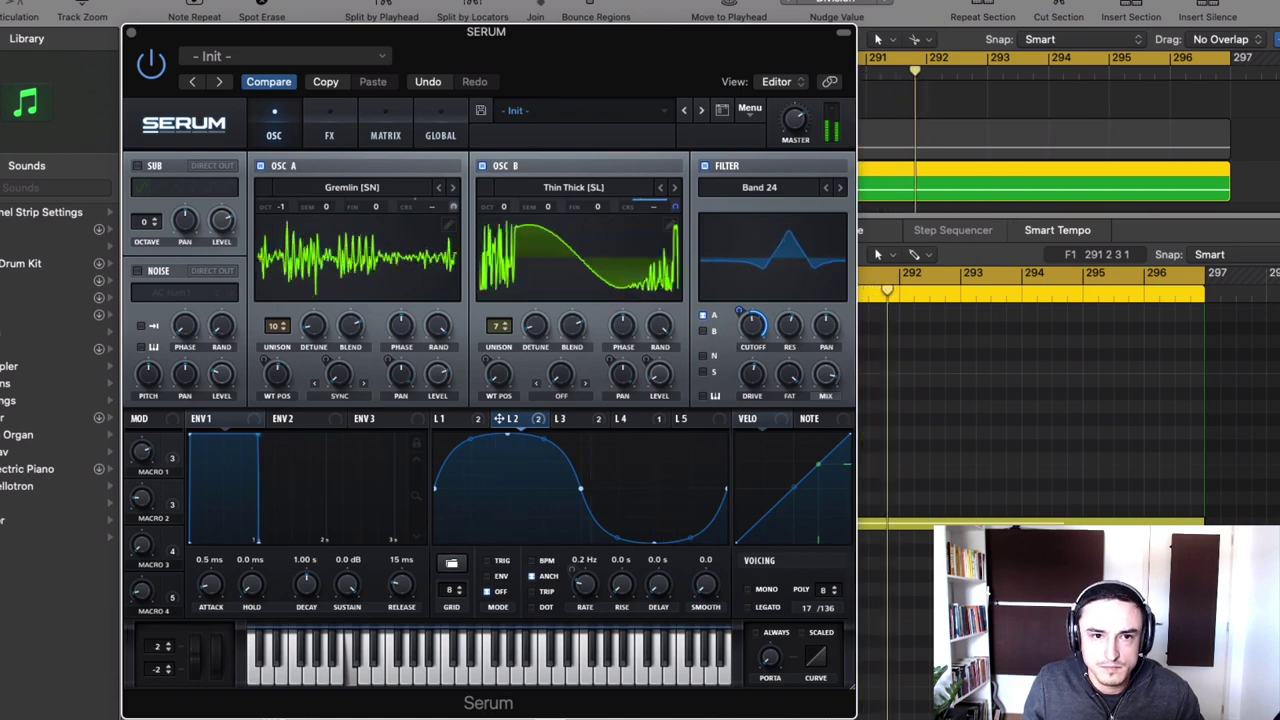
Turn off solo on the SERUM track, moving the synth window aside and back.
drag(486, 31, 998, 57)
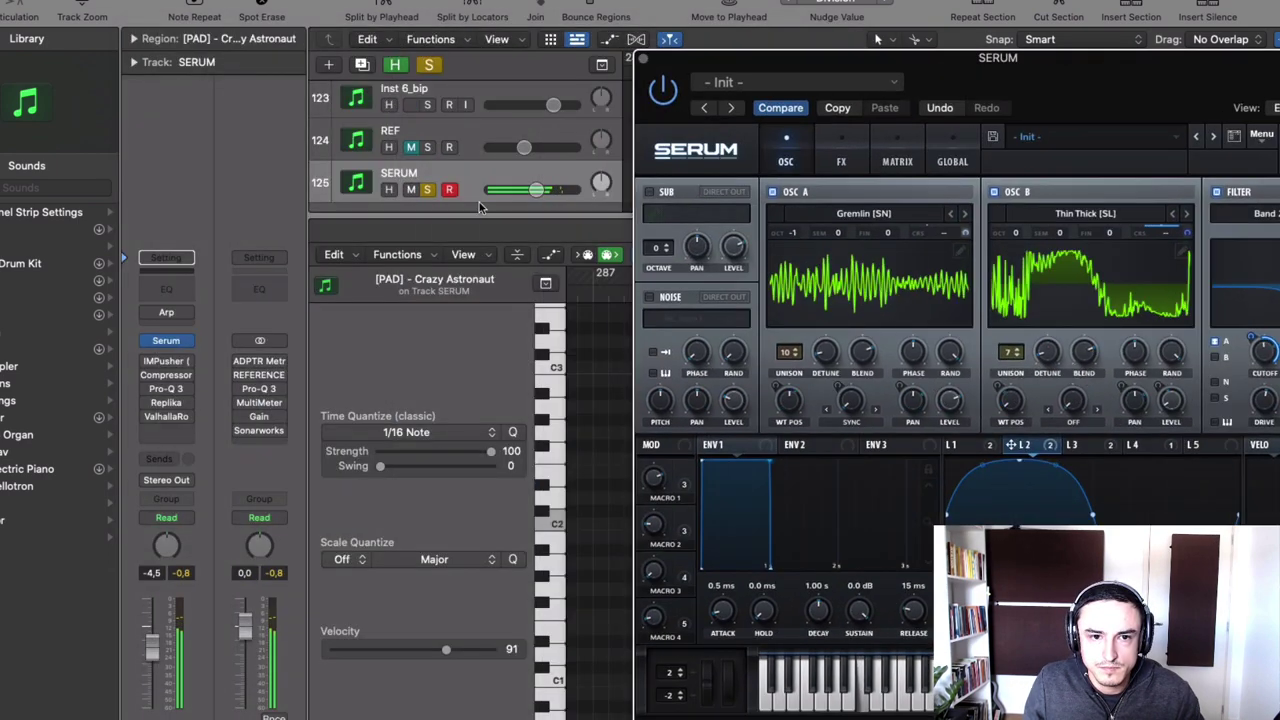
click(427, 190)
drag(1080, 74, 717, 6)
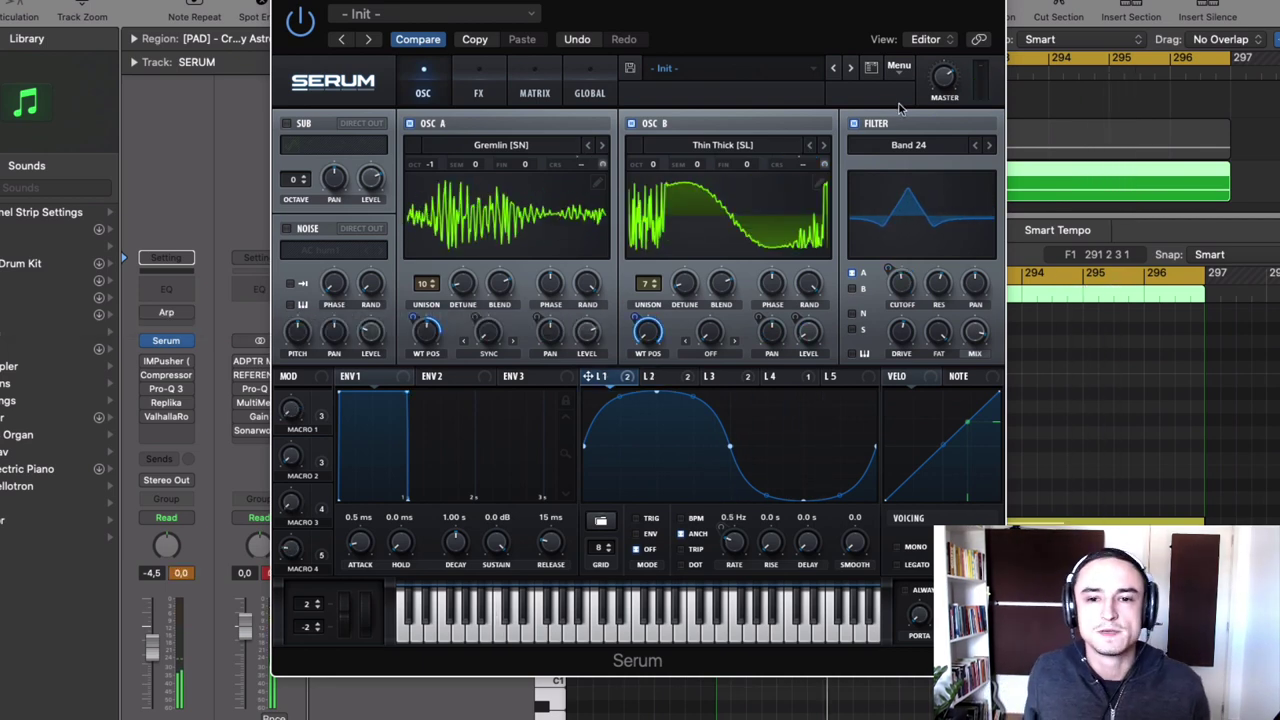
Set the preset's author to SAKYAMUNI and fill in its description with PME-EXPERTS and the creator's full name.
click(888, 94)
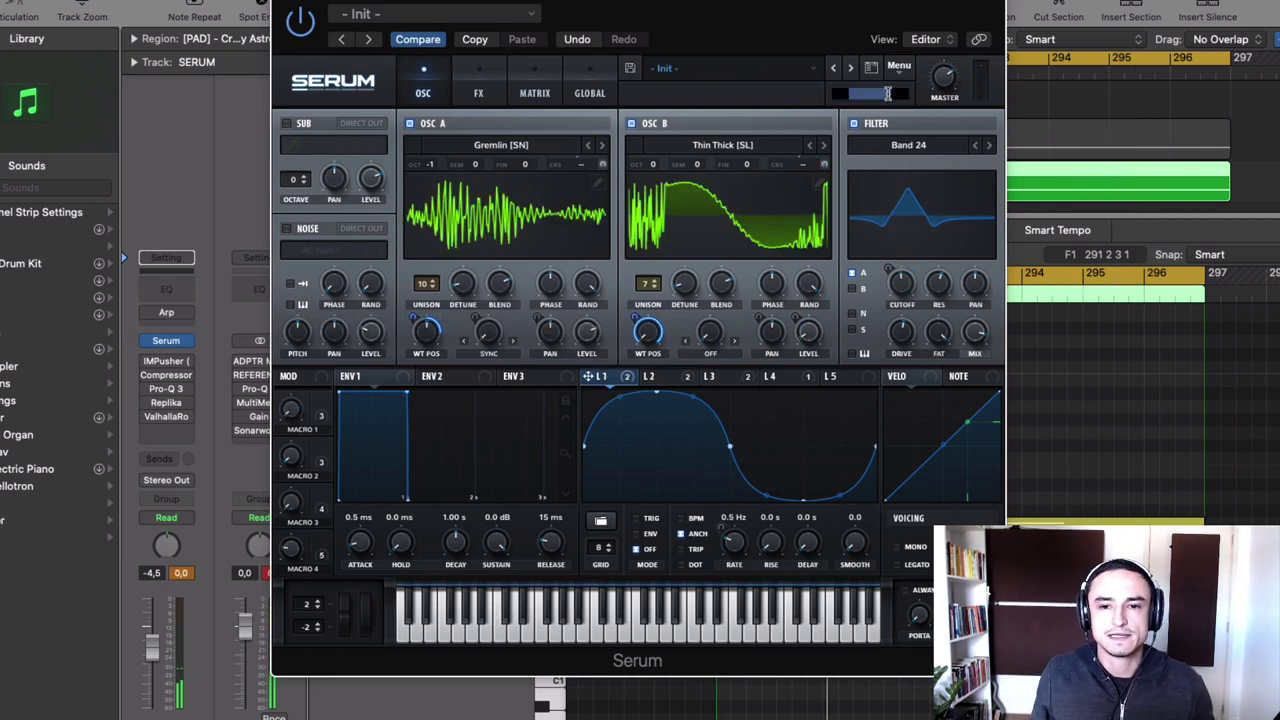
text(SAKY)
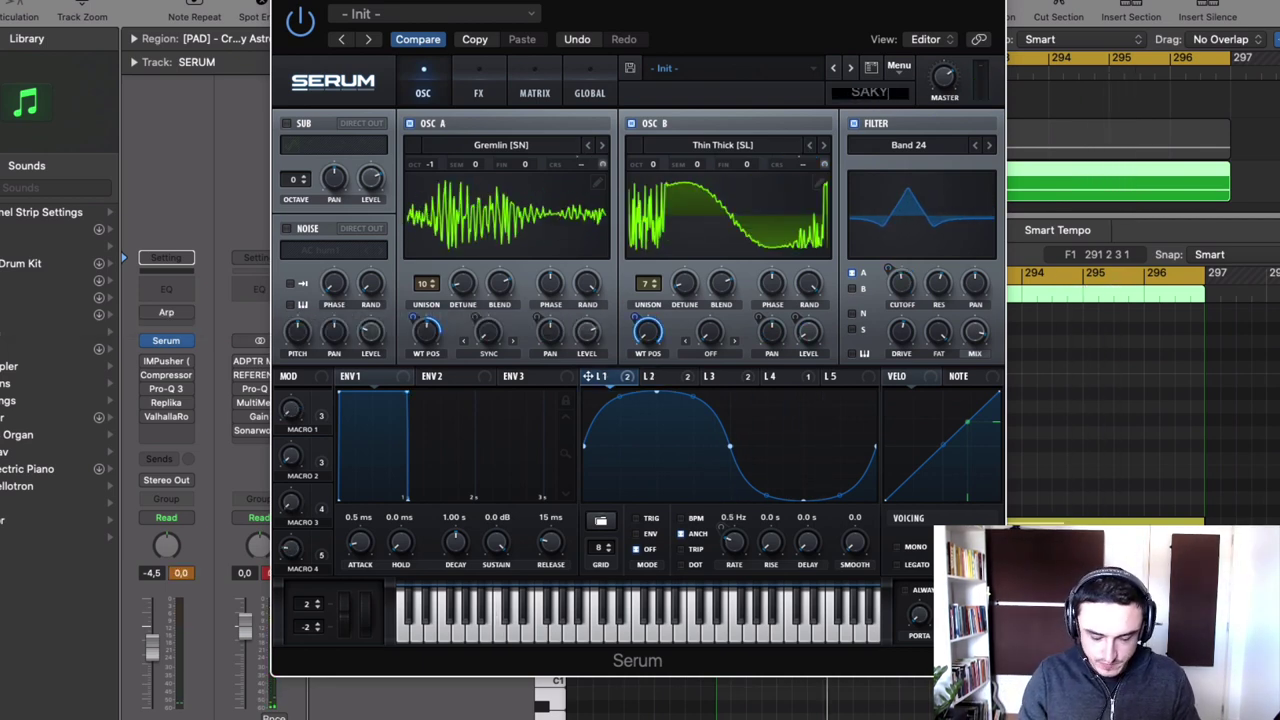
text(AMUNI)
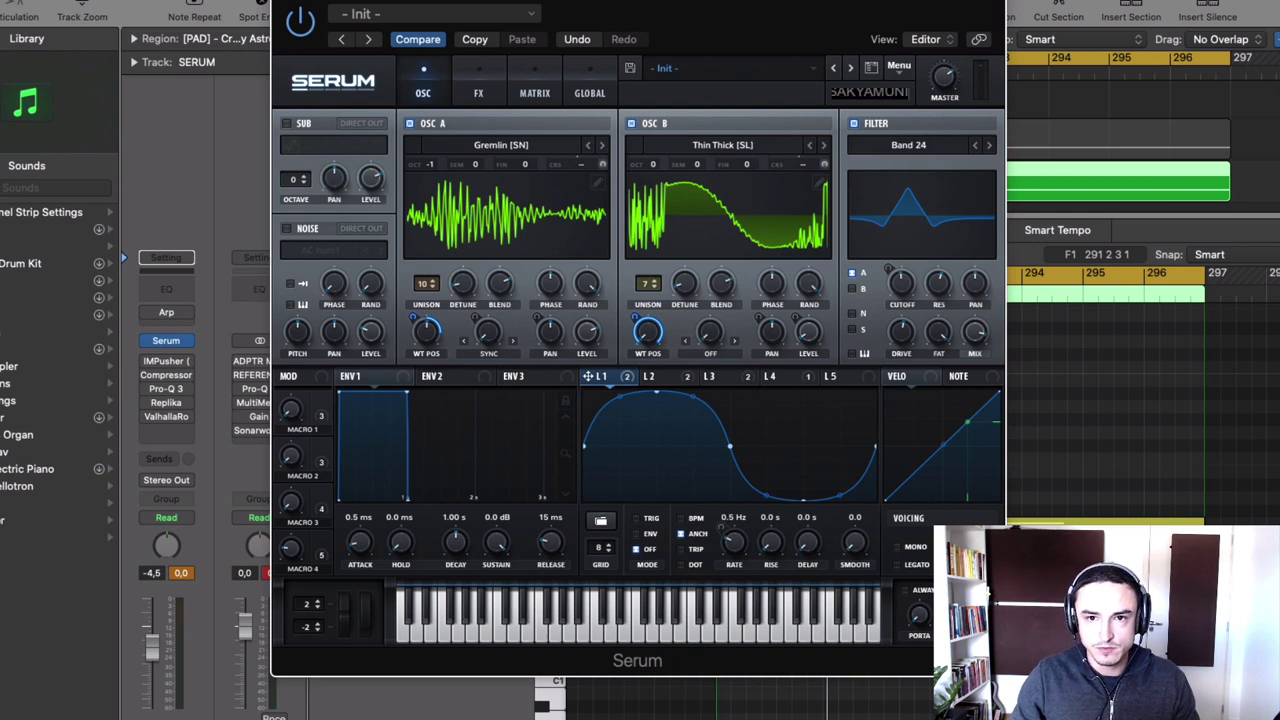
key(Return)
click(739, 92)
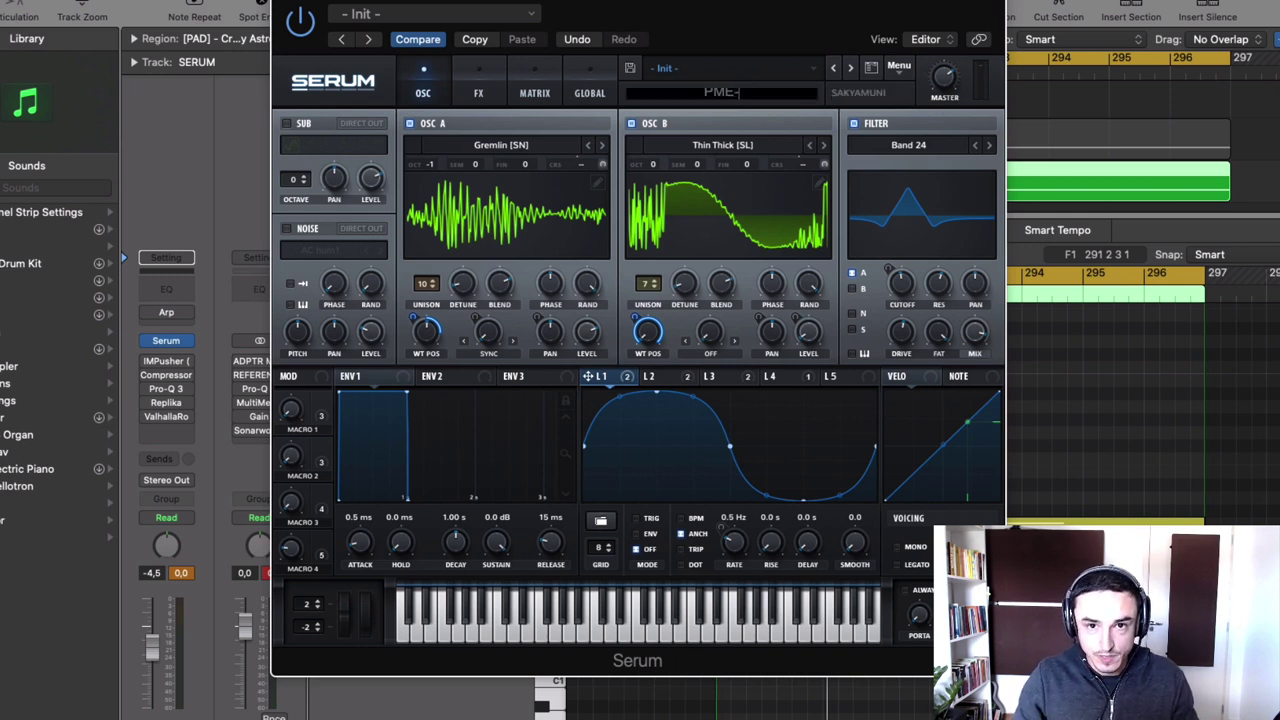
text(PME-EXPERTS - E)
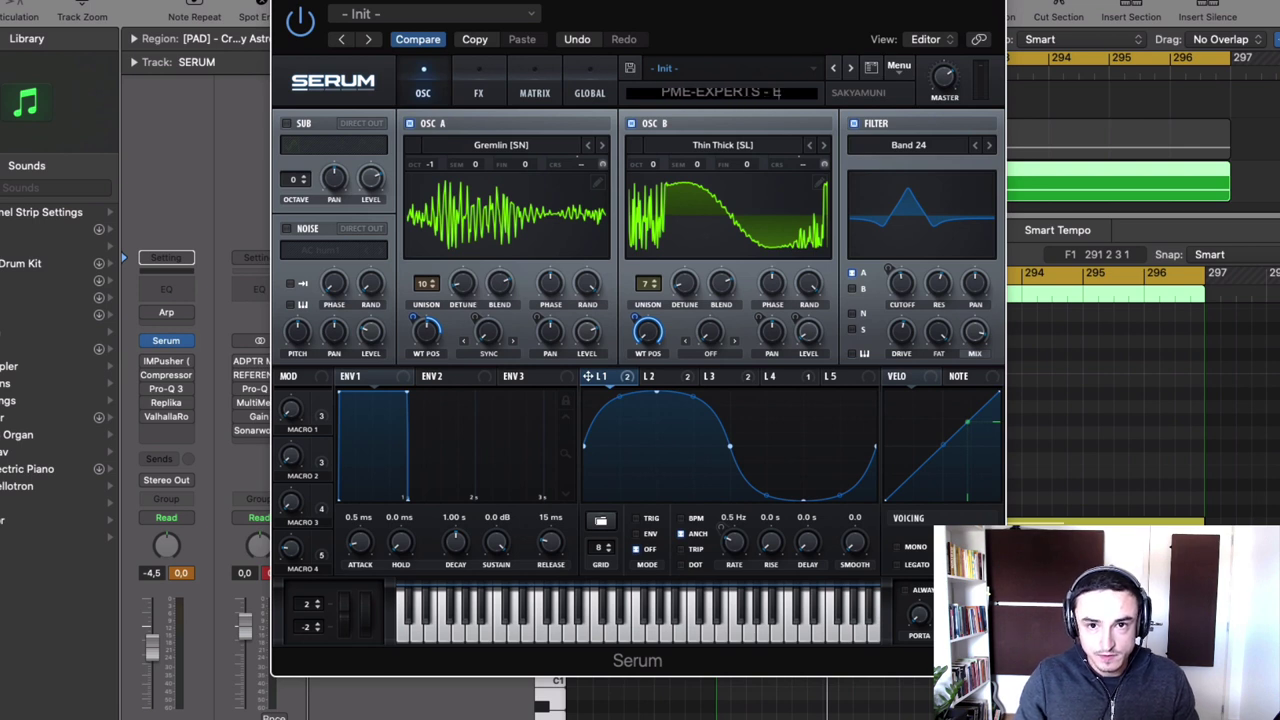
text(DUARDO JU)
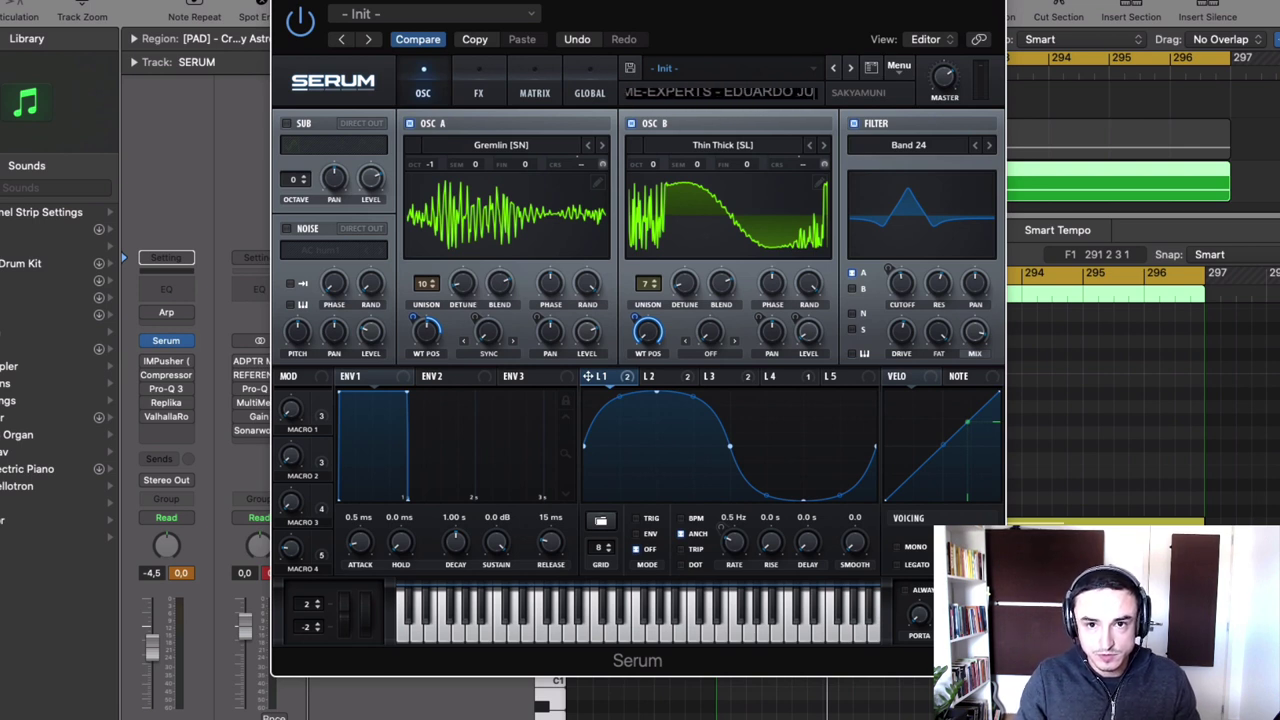
text(LIATO)
key(Return)
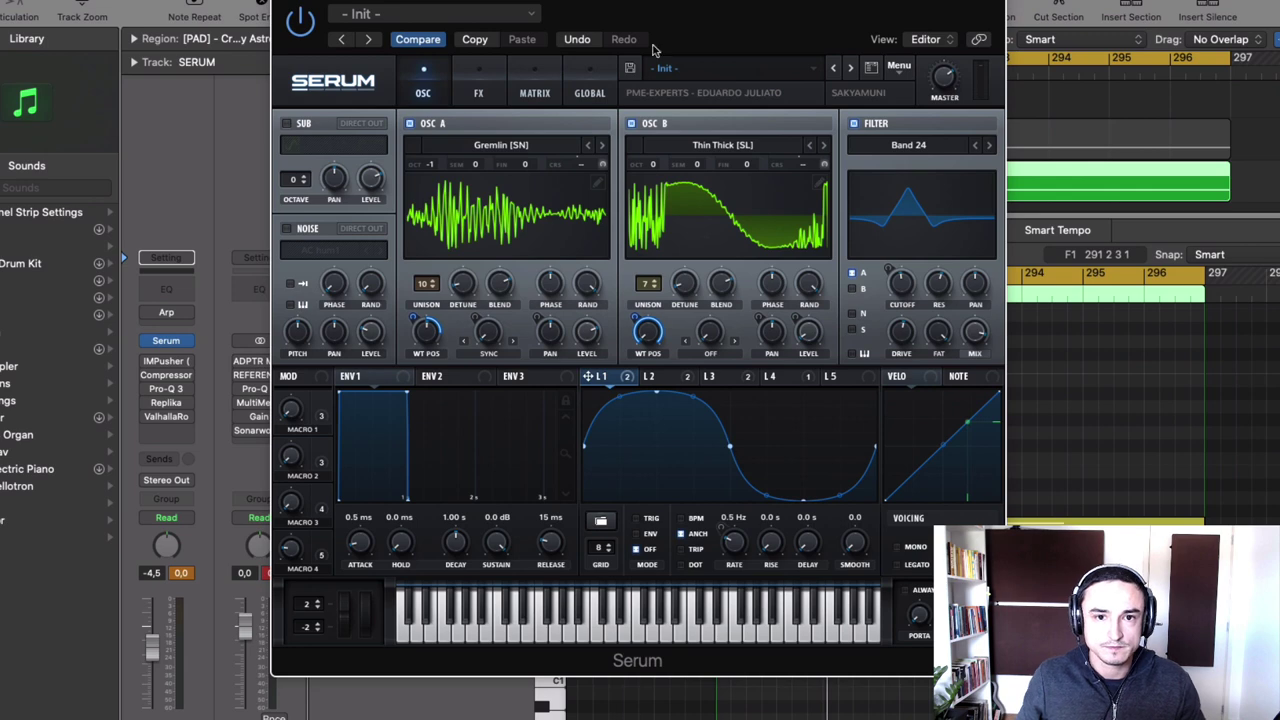
Start saving the preset and choose the user folder SAKYAMUNI - 2021 as its destination.
click(630, 68)
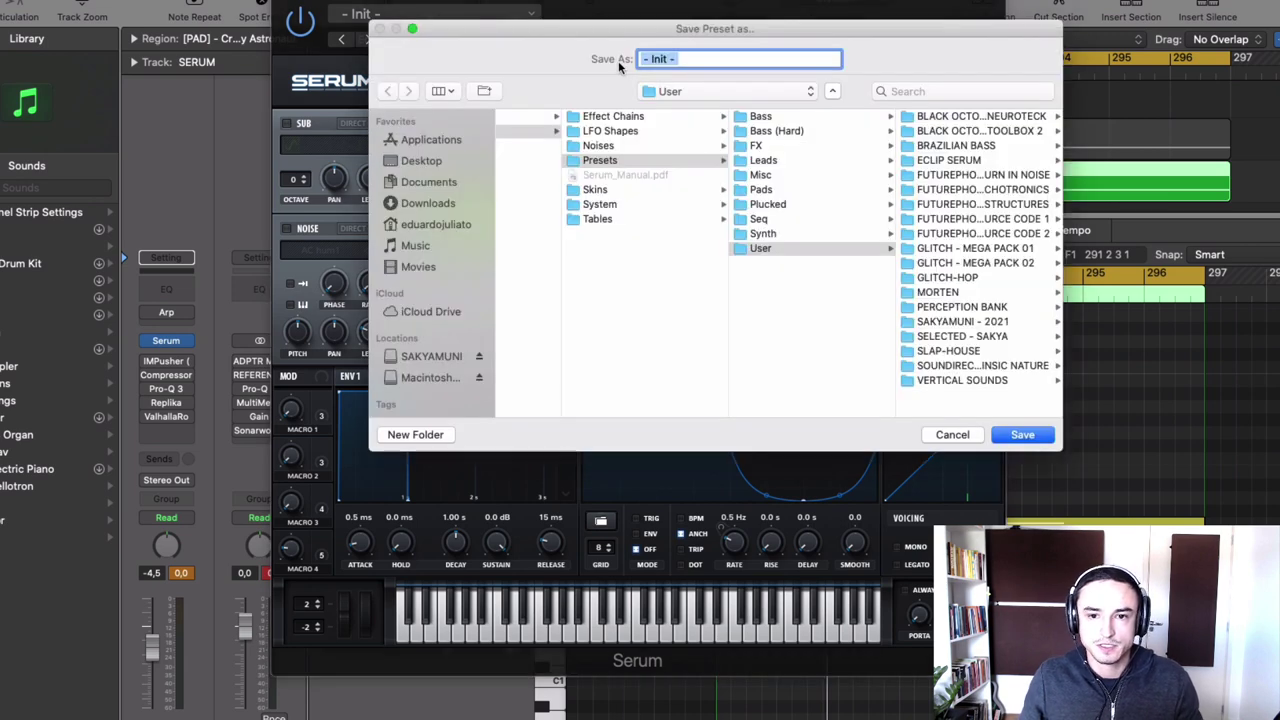
click(962, 337)
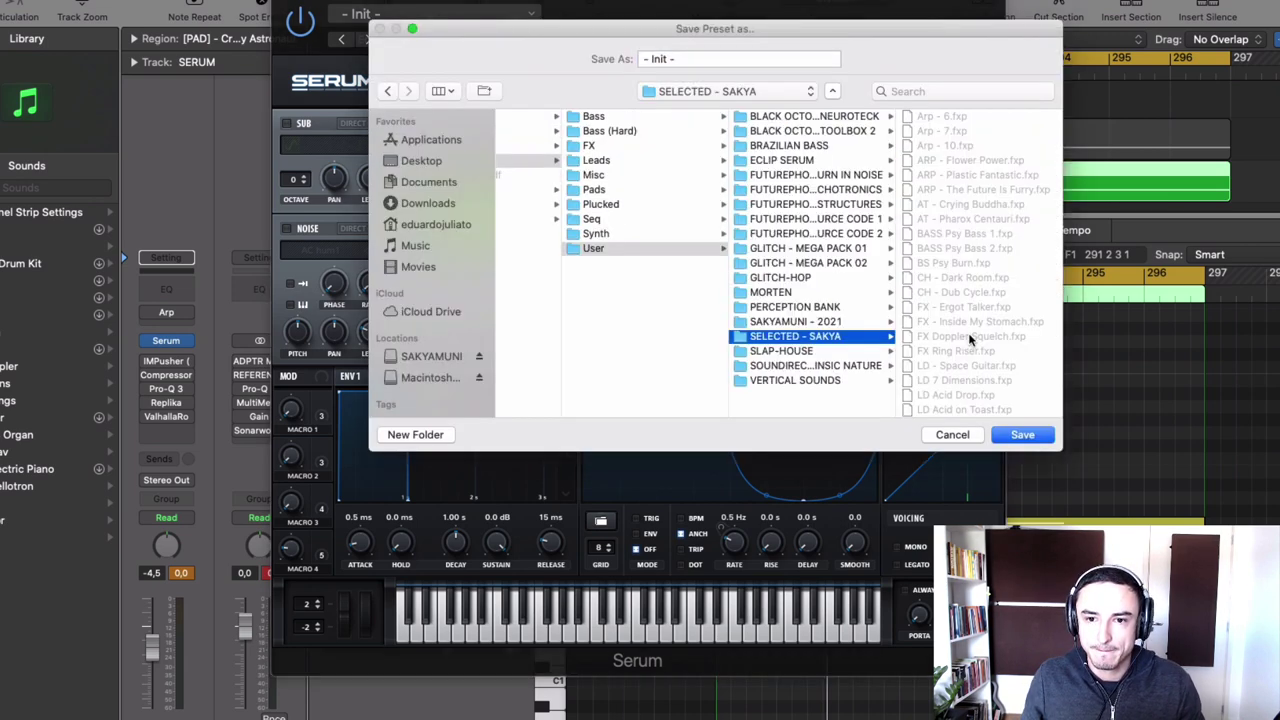
click(818, 323)
Name the preset "[FX] - Dark Tube" and save it.
click(698, 58)
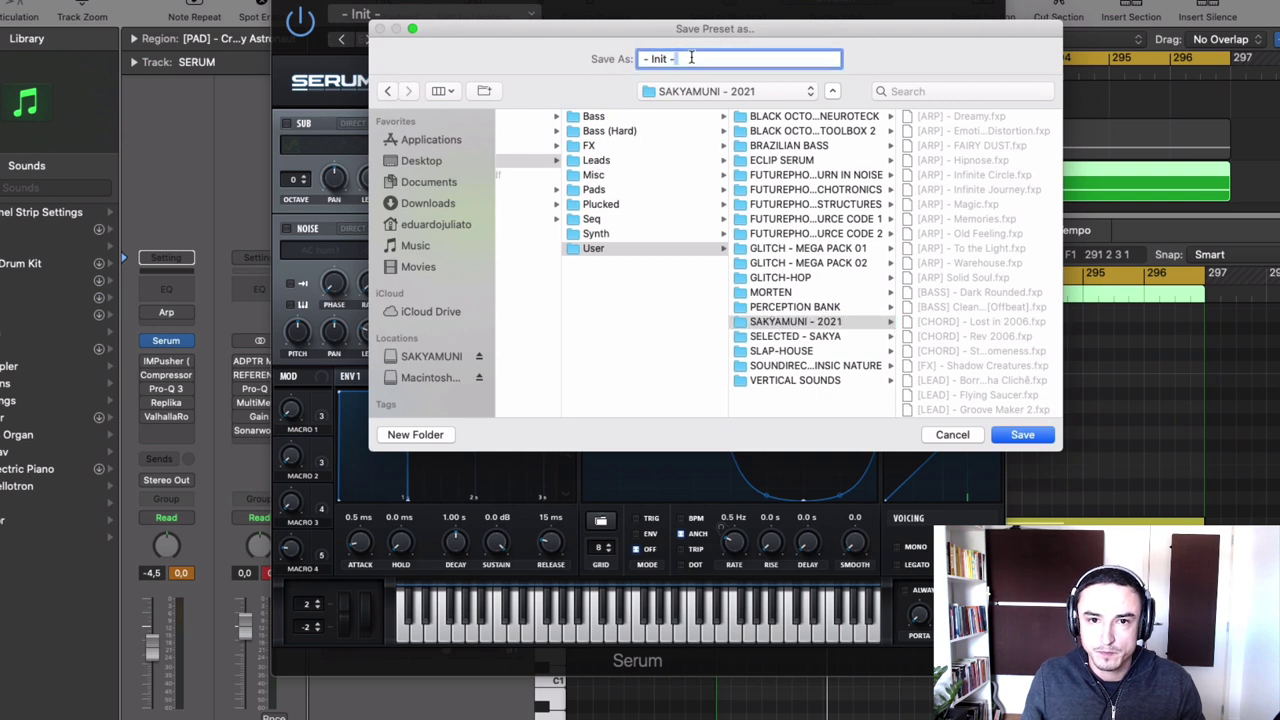
key(super+a)
key(BackSpace)
text([F)
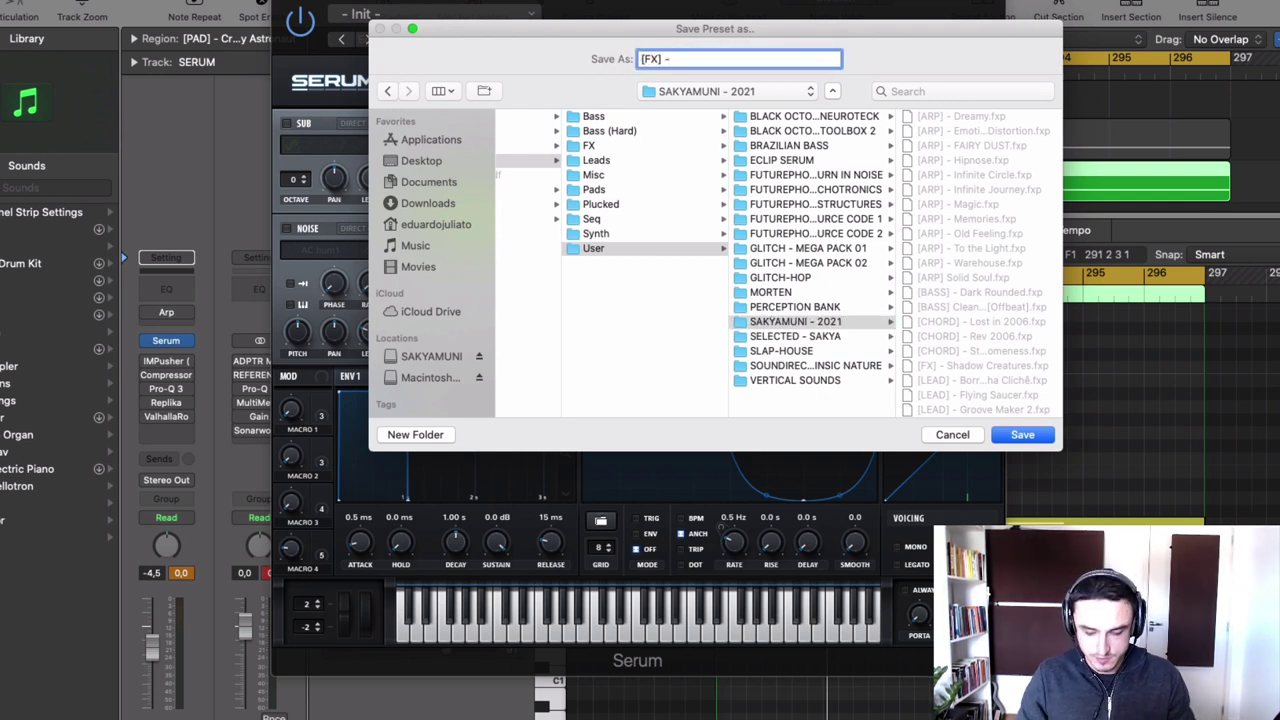
text(X] - YOUTU)
key(BackSpace)
key(BackSpace)
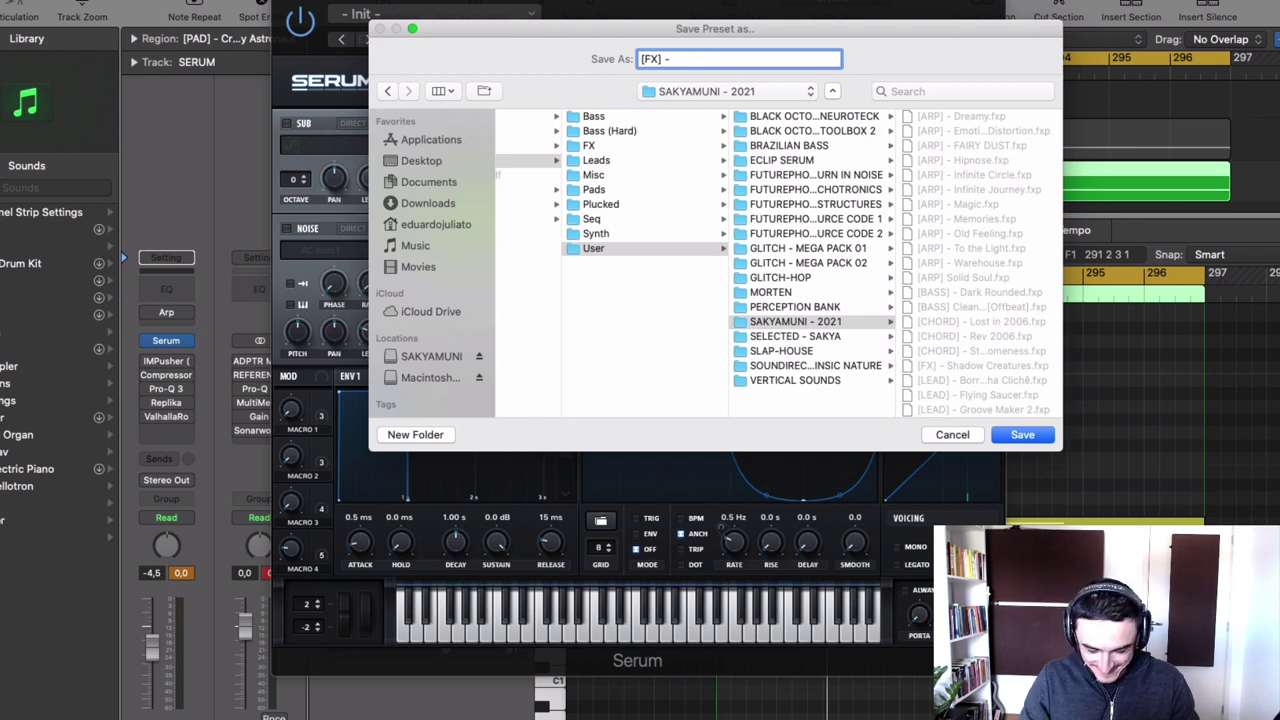
text(Dark Tube)
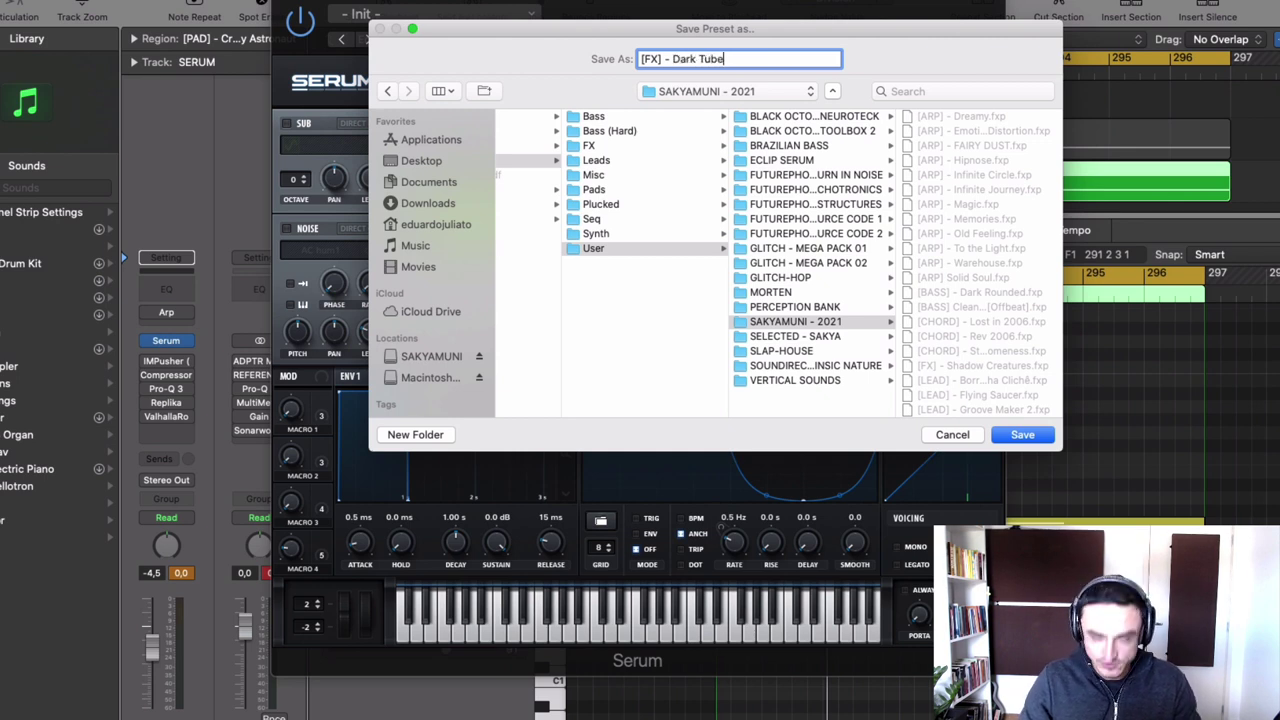
key(Return)
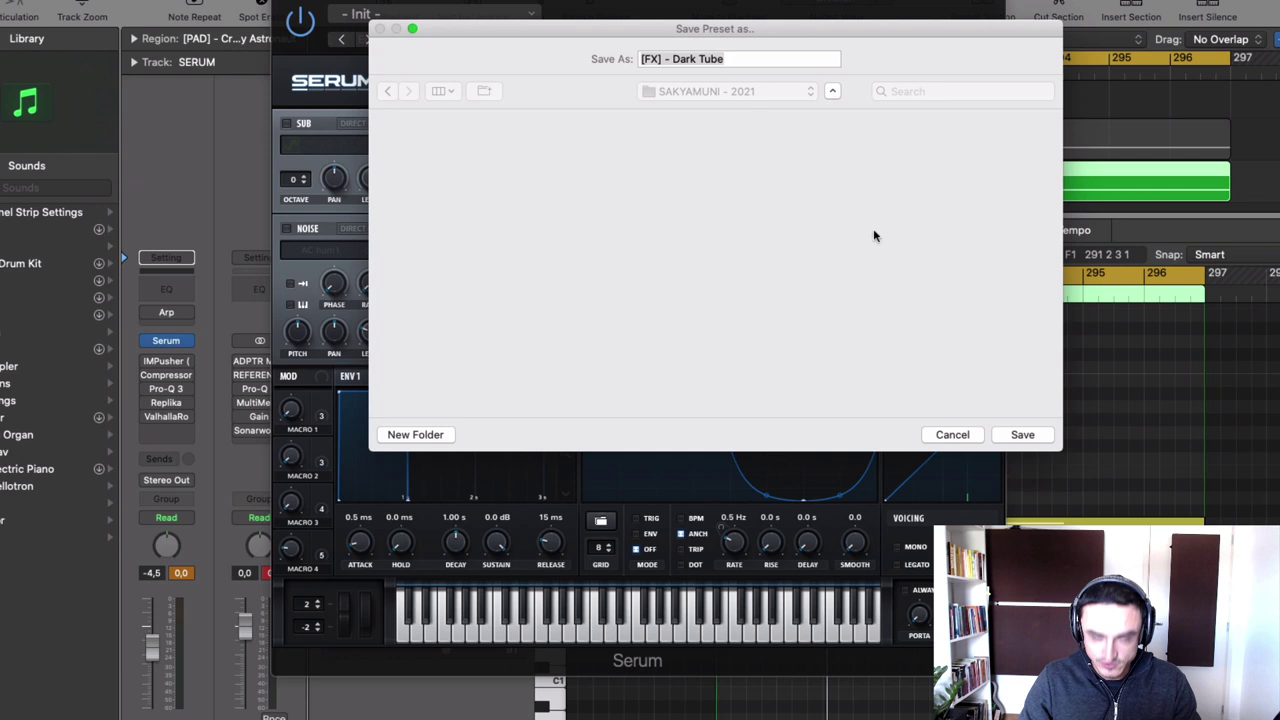
click(1022, 435)
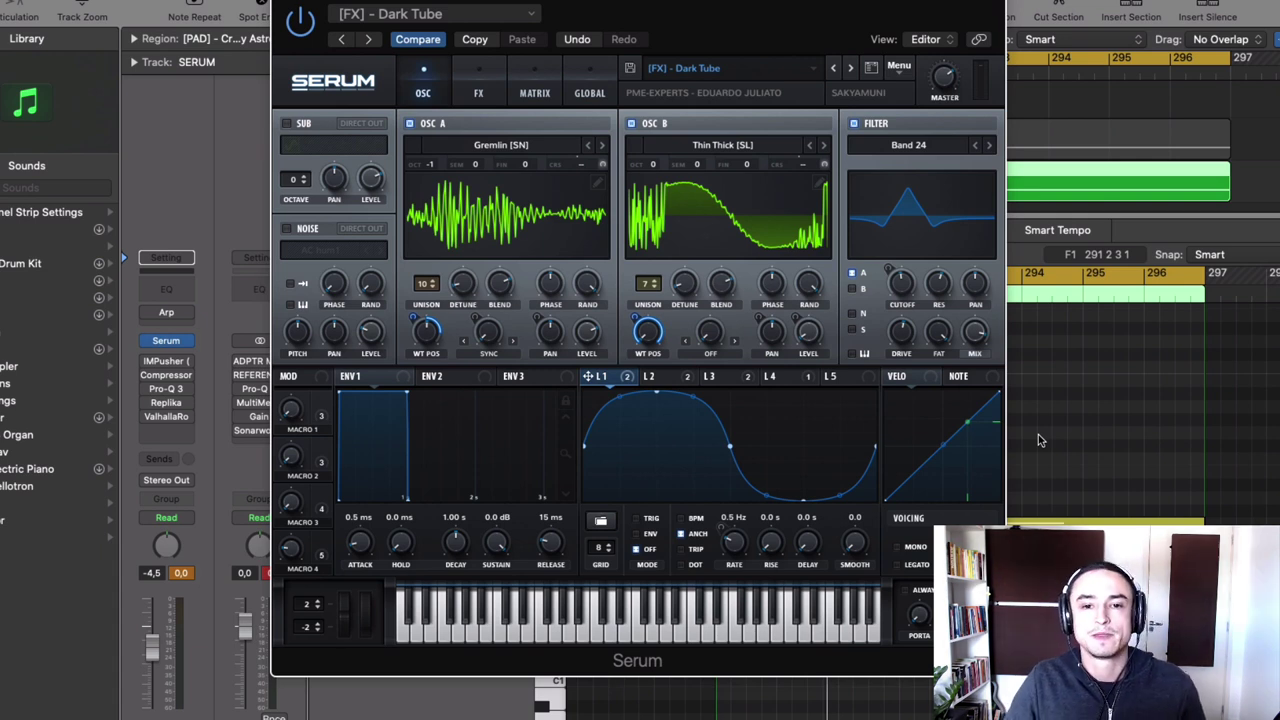
Browse the user presets to the SAKYAMUNI - 2021 folder to check for the saved preset.
click(752, 79)
mouse_move(762, 218)
mouse_move(950, 352)
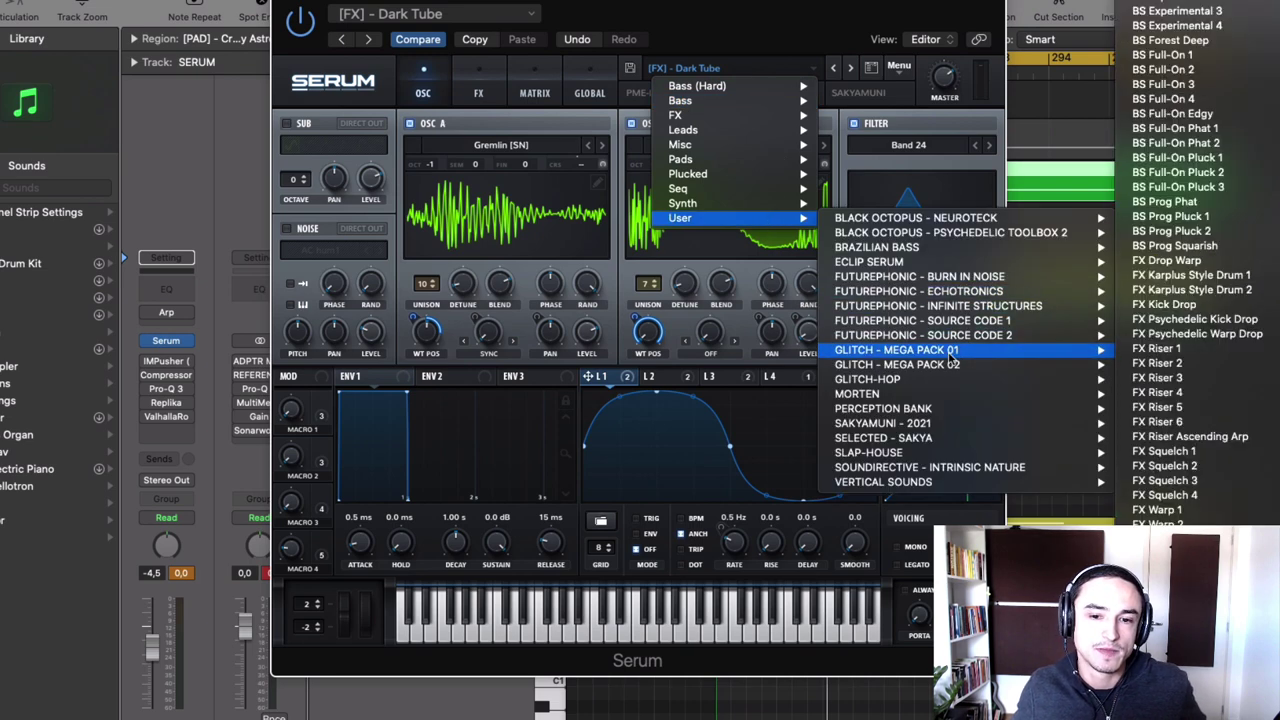
mouse_move(940, 423)
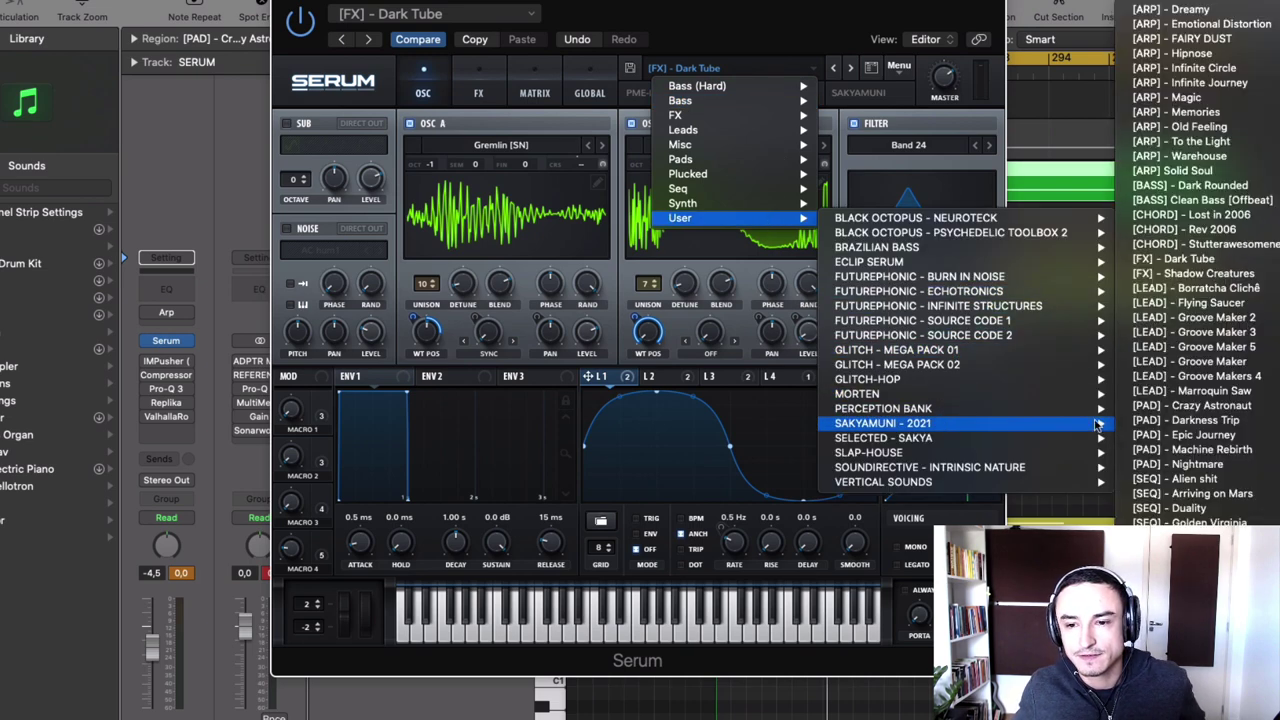